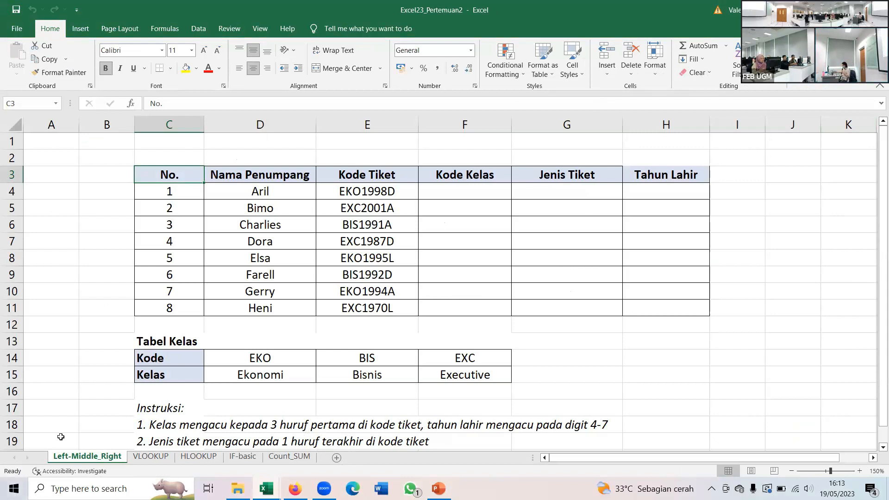
- Enter the formula =LEFT(E4;3) in cell F4 to extract the class code from the first ticket code
scroll(75, 422, "down", 1)
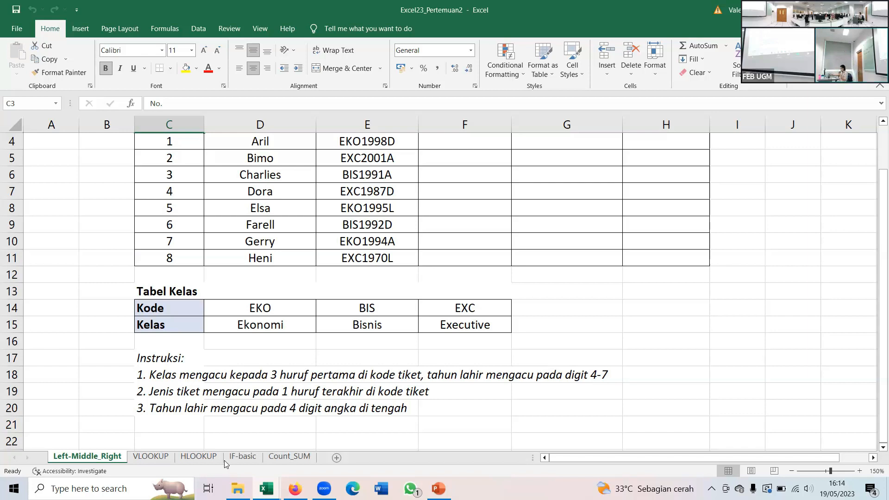
scroll(463, 248, "up", 1)
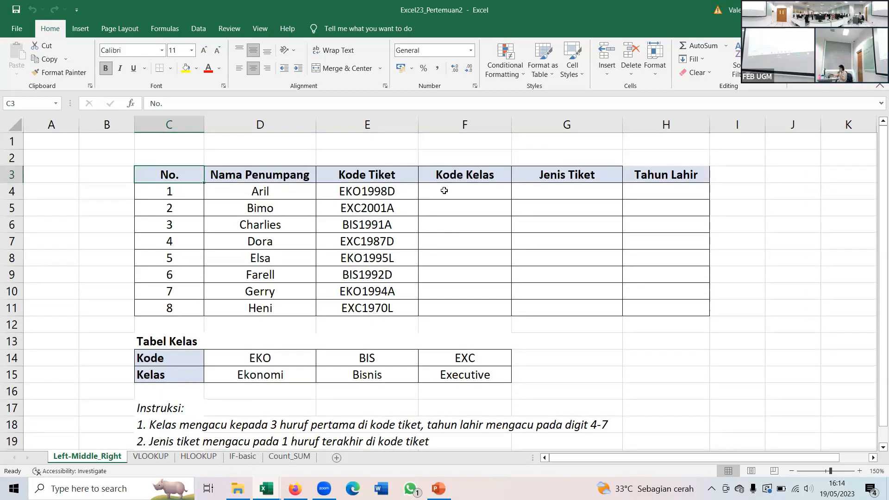
left_click(444, 190)
type("=L")
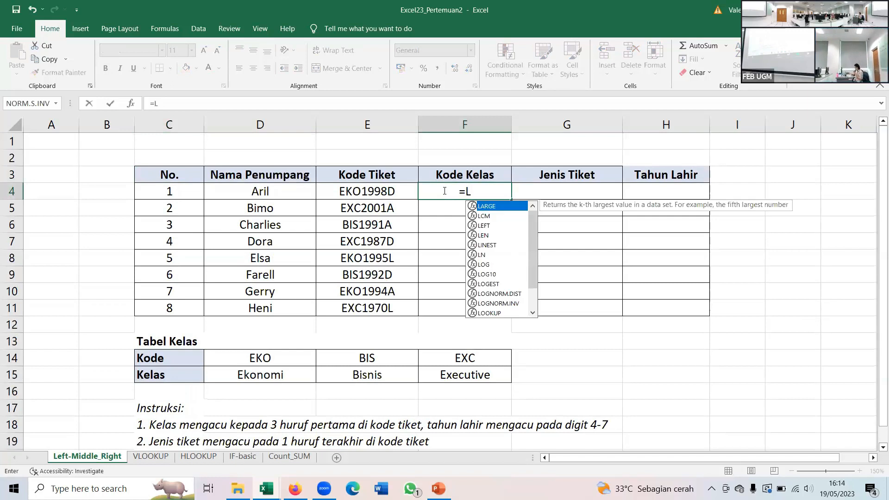
type("EFT")
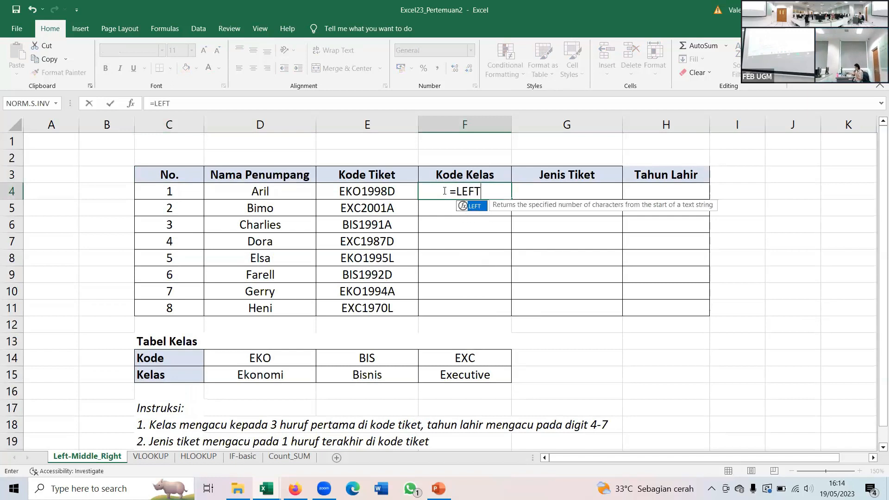
type("(")
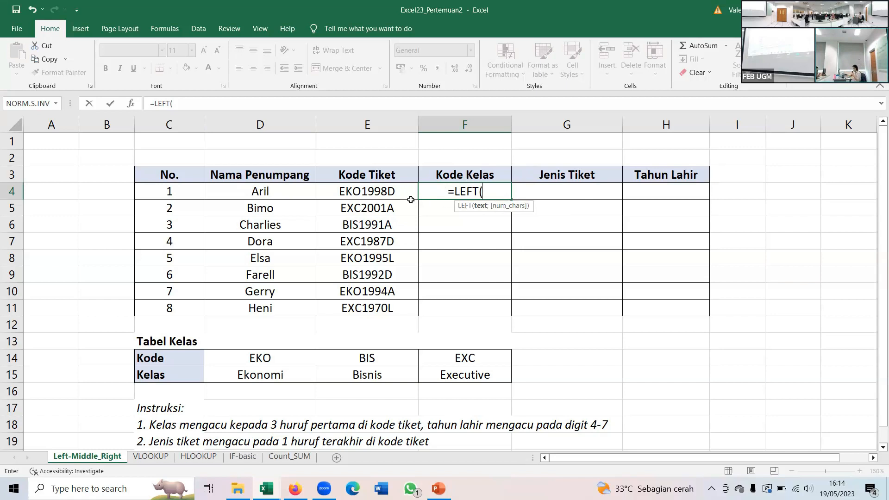
left_click(387, 191)
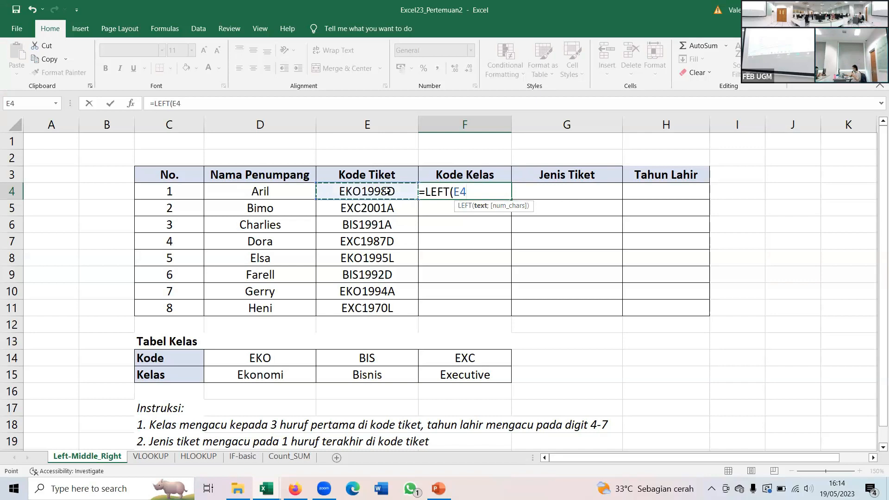
type(";")
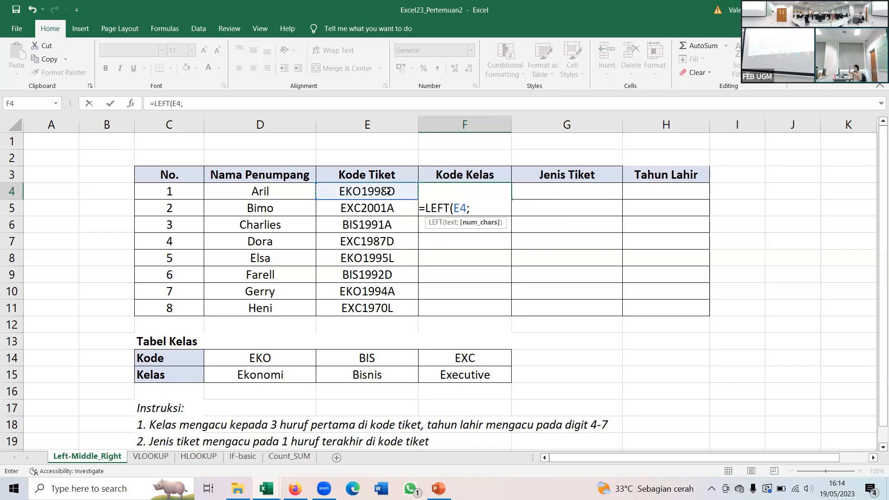
type("3)")
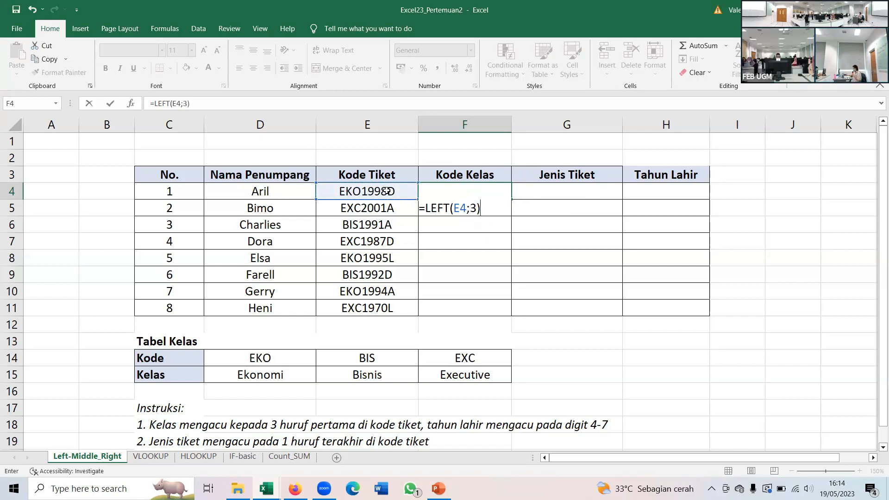
key("Return")
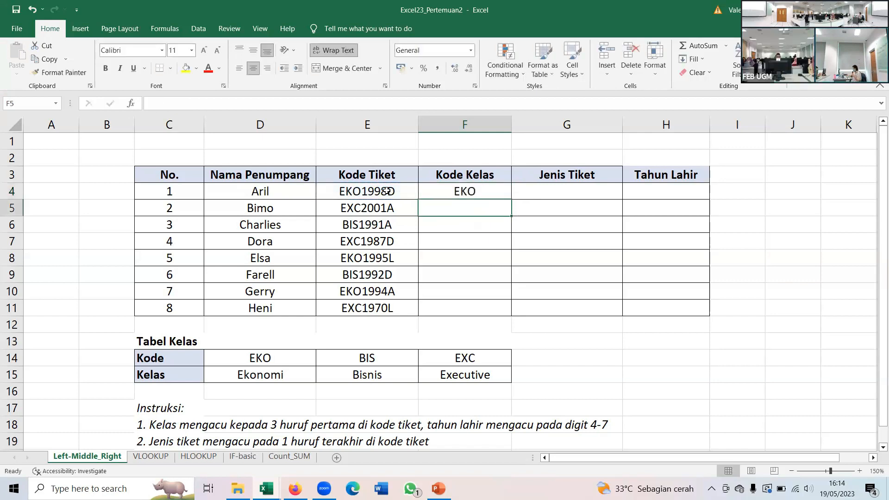
- Copy the LEFT formula from F4 down through F11 to fill the Kode Kelas column
key("Up")
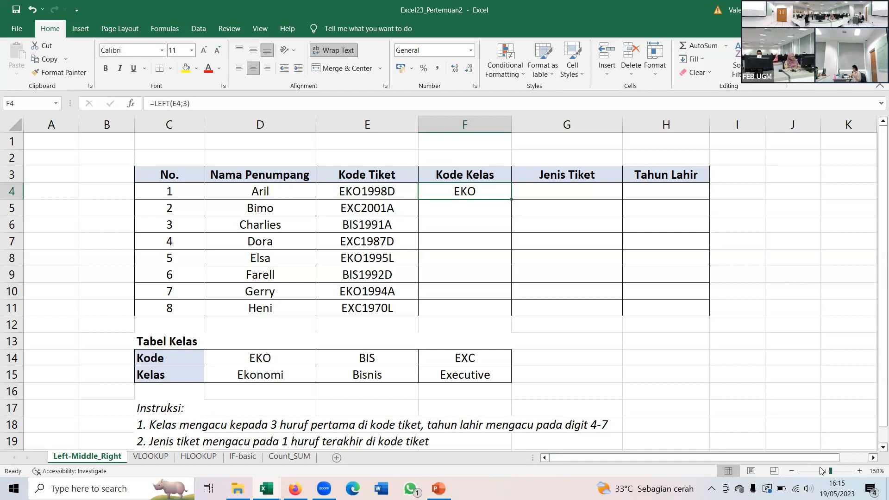
left_click(835, 472)
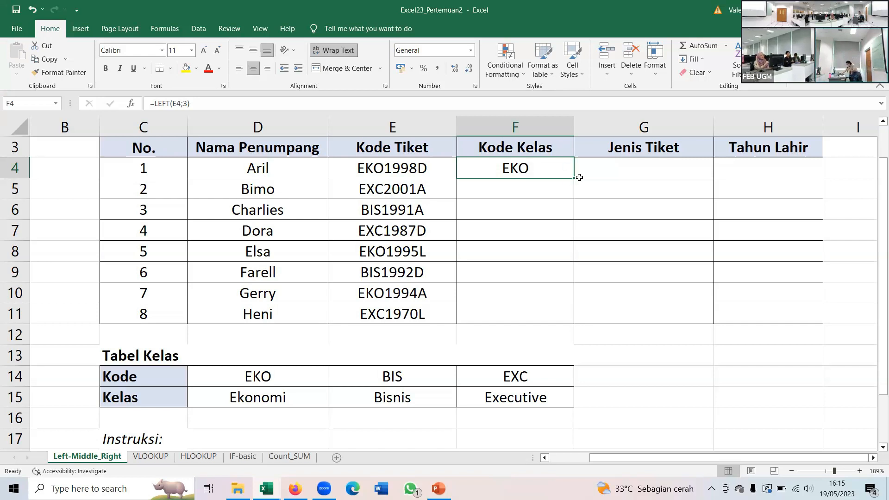
left_click_drag(575, 178, 565, 314)
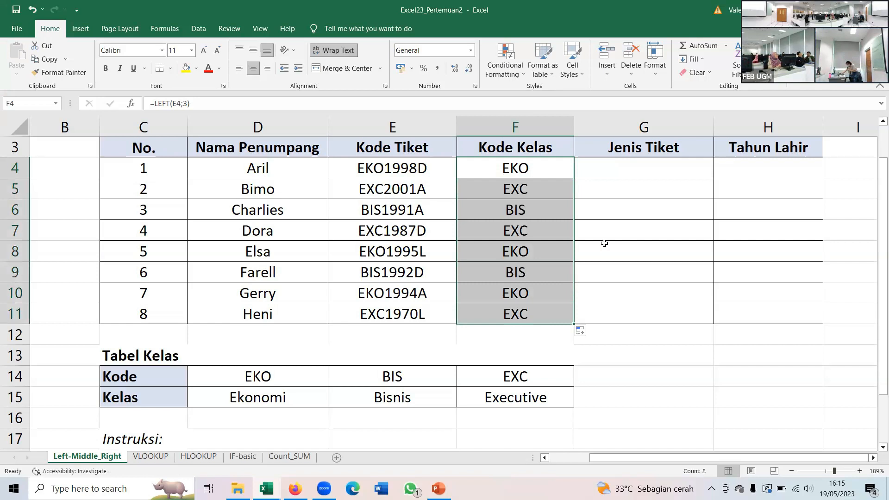
left_click(607, 170)
left_click(553, 187)
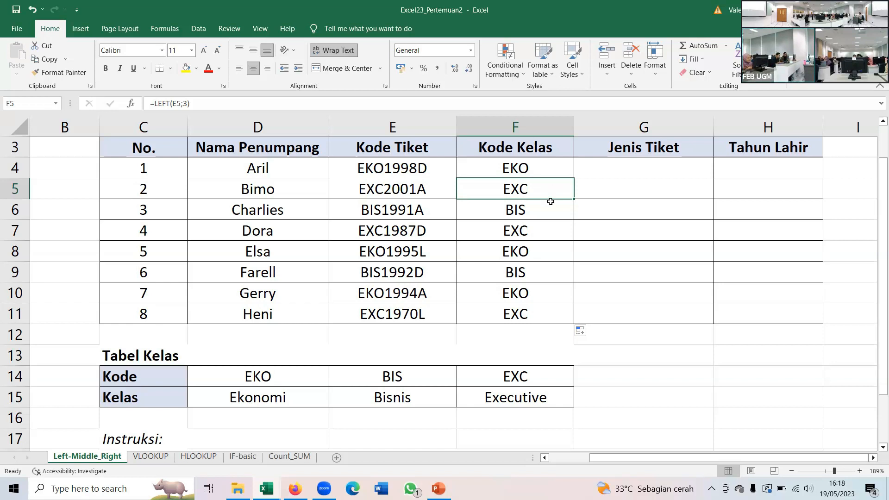
- Enter the formula =RIGHT(E4;1) in cell G4 to extract the ticket type from the ticket code's last character
scroll(551, 201, "down", 1)
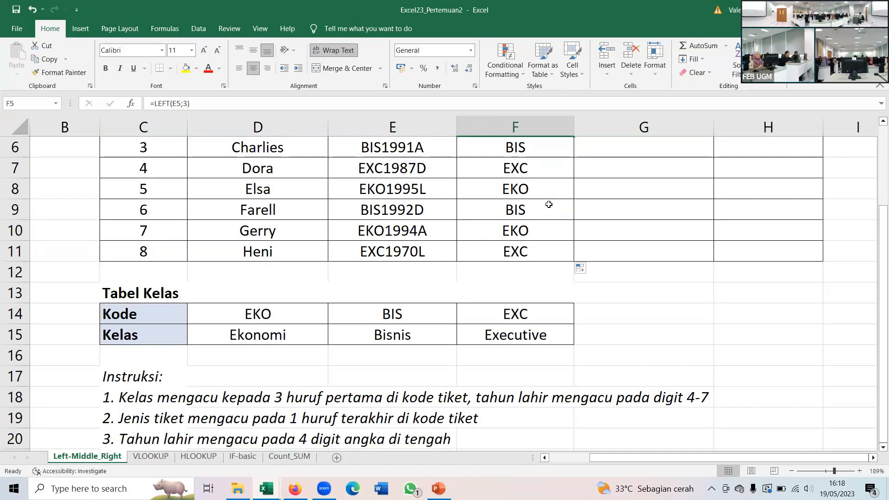
scroll(549, 205, "up", 1)
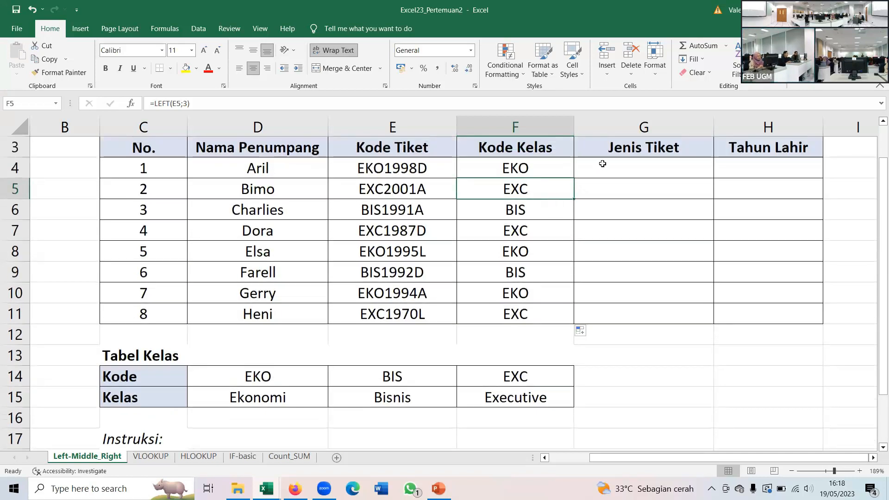
left_click(603, 164)
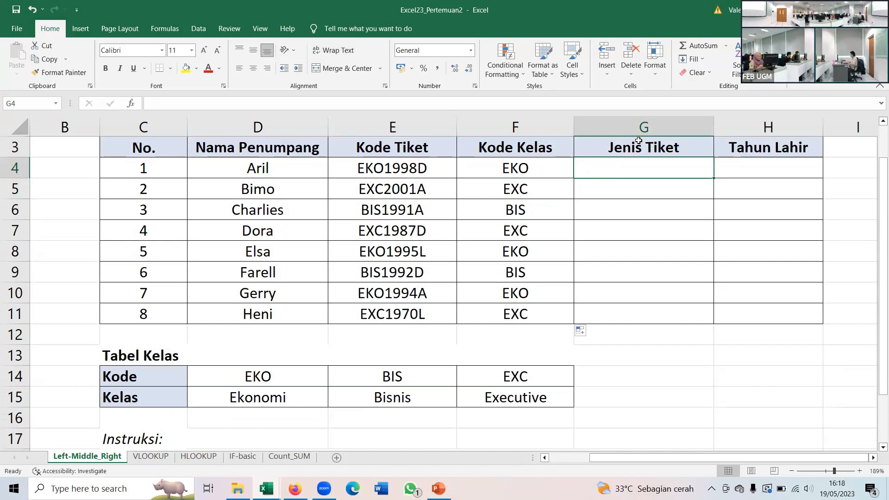
type("=ri")
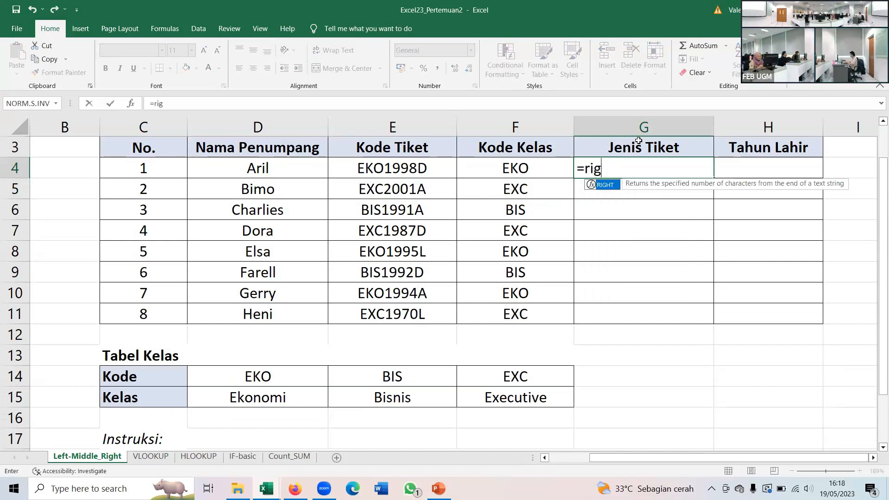
key("Escape")
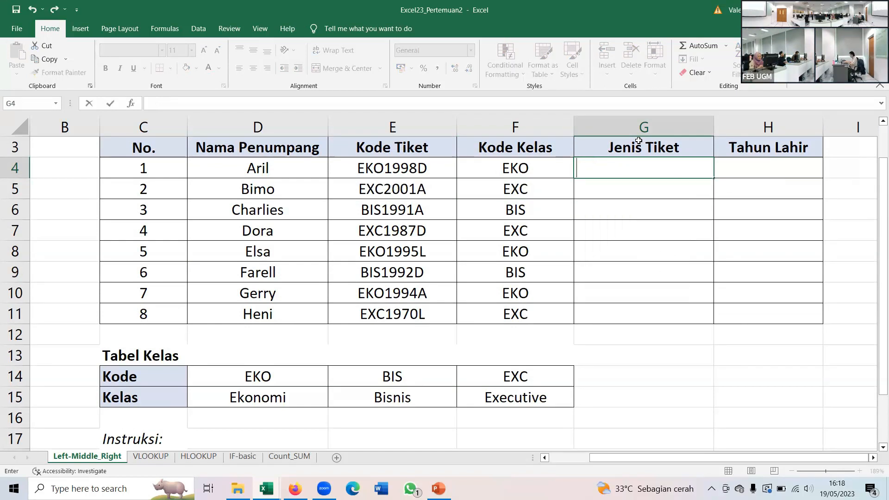
type("=RIGHT(")
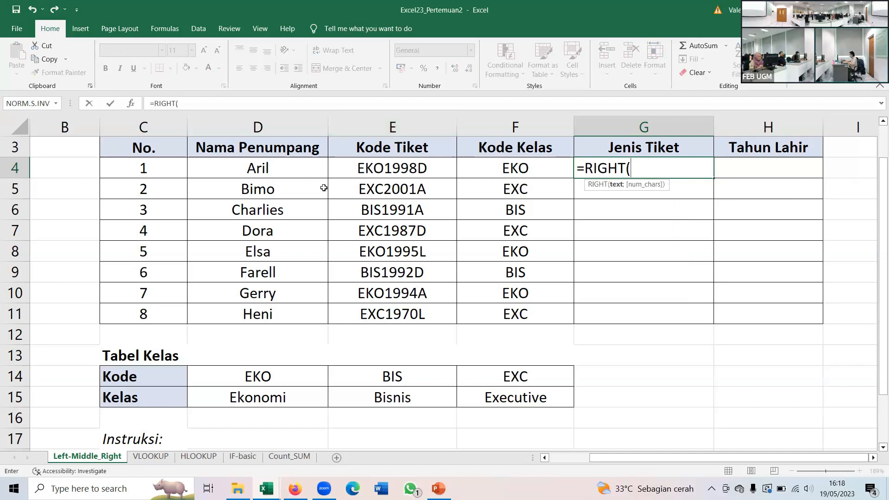
left_click(387, 167)
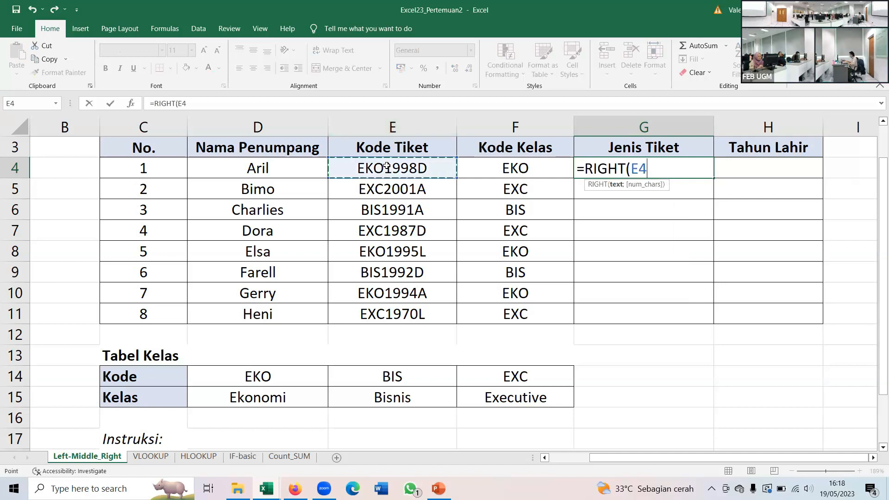
type(";")
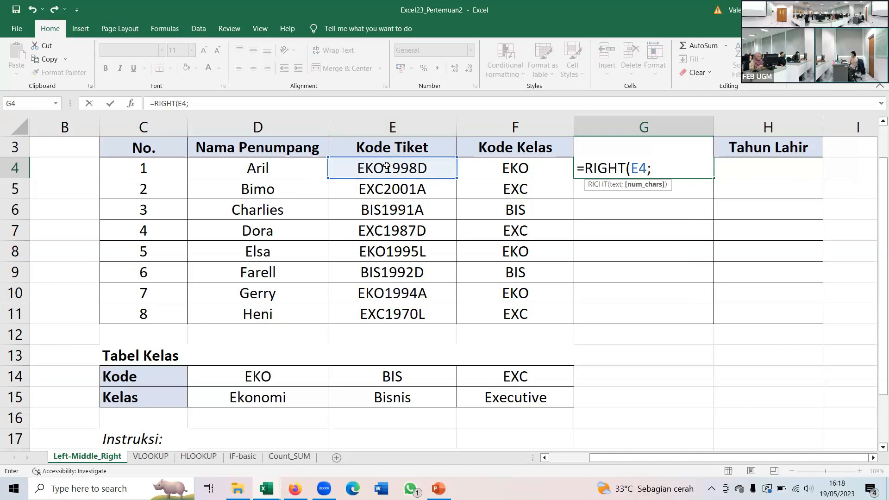
type("1)")
key("Return")
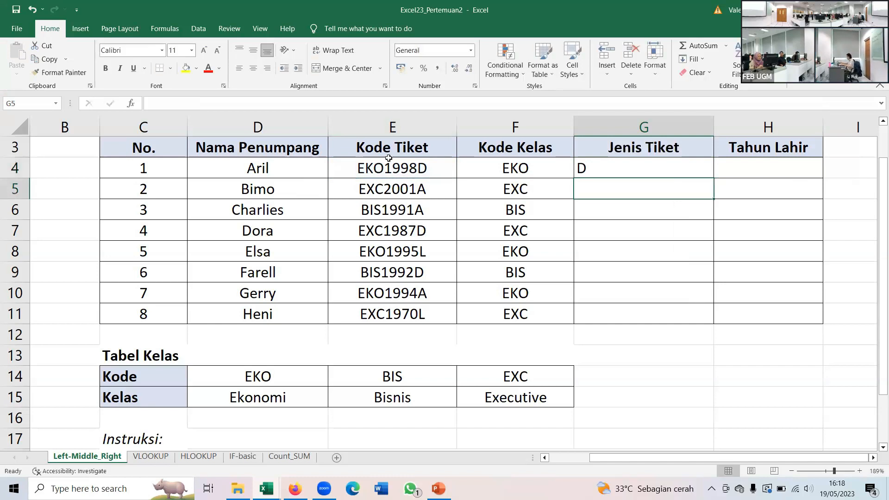
- Copy the RIGHT formula from G4 down through G11 and center the Jenis Tiket values horizontally
left_click(632, 171)
left_click_drag(718, 179, 717, 323)
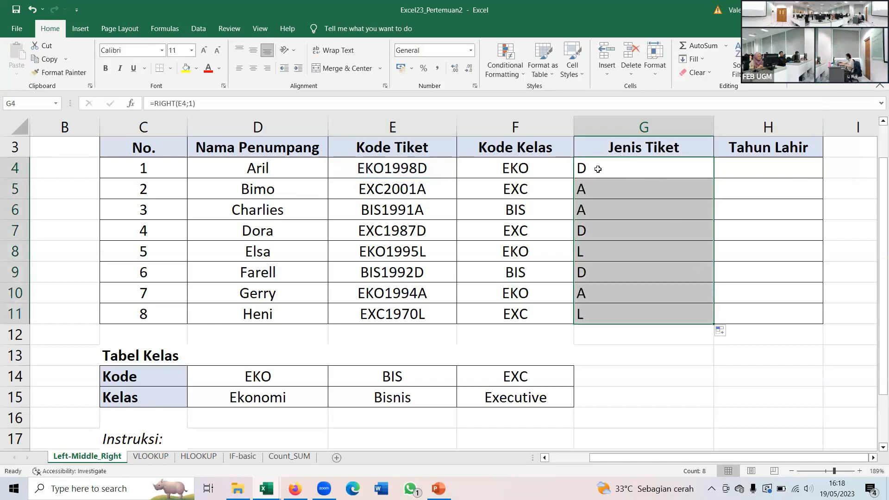
left_click(254, 68)
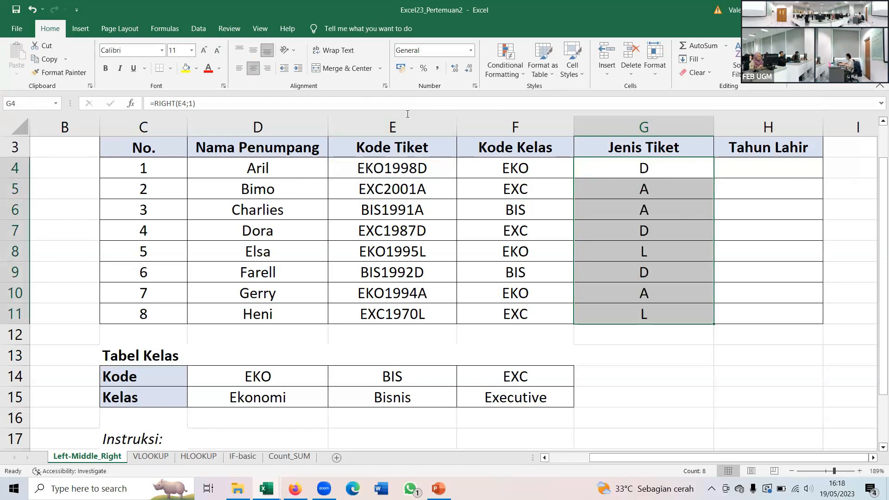
left_click(623, 168)
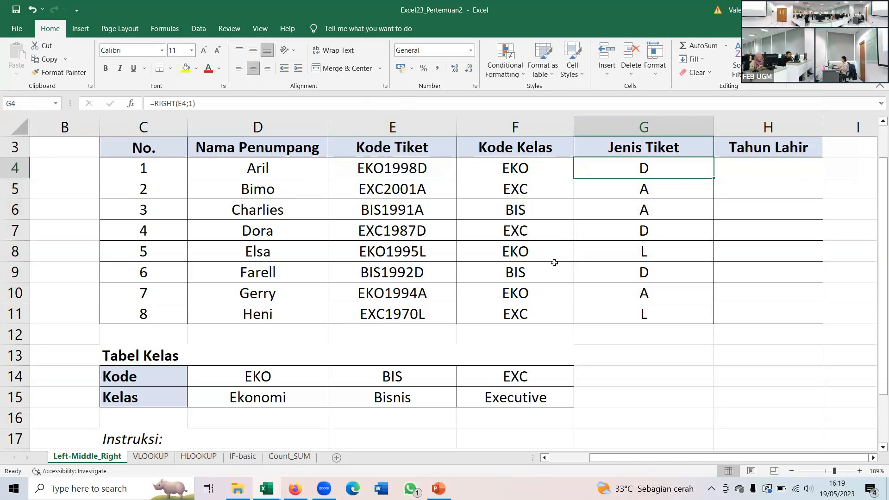
- Enter the formula =MID(E4;4;4) in cell H4 to extract the four-digit birth year from the first ticket code
scroll(450, 367, "down", 1)
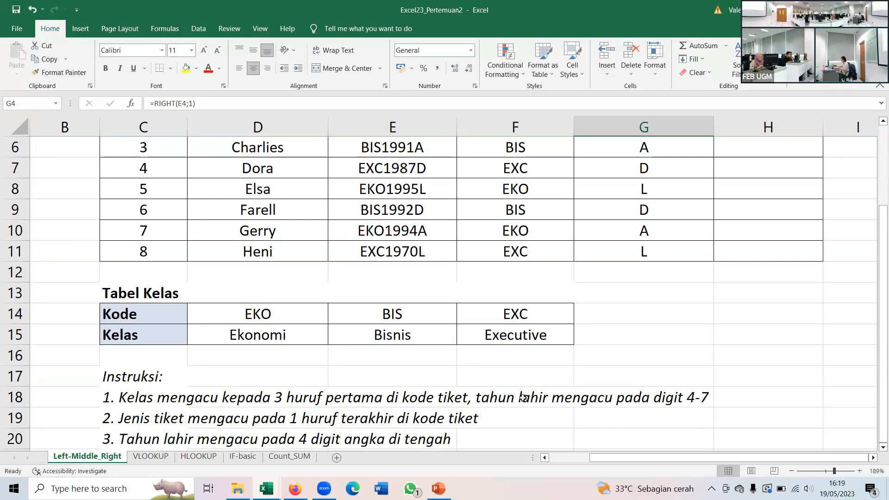
scroll(522, 398, "up", 2)
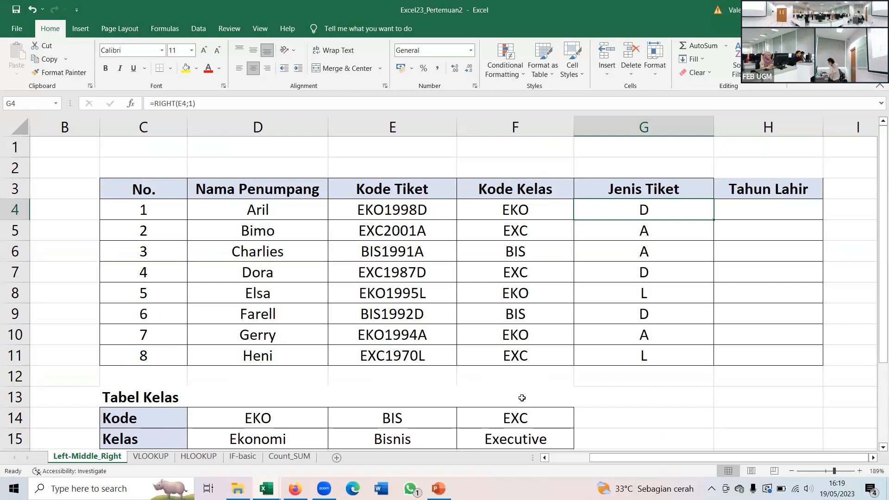
left_click(751, 208)
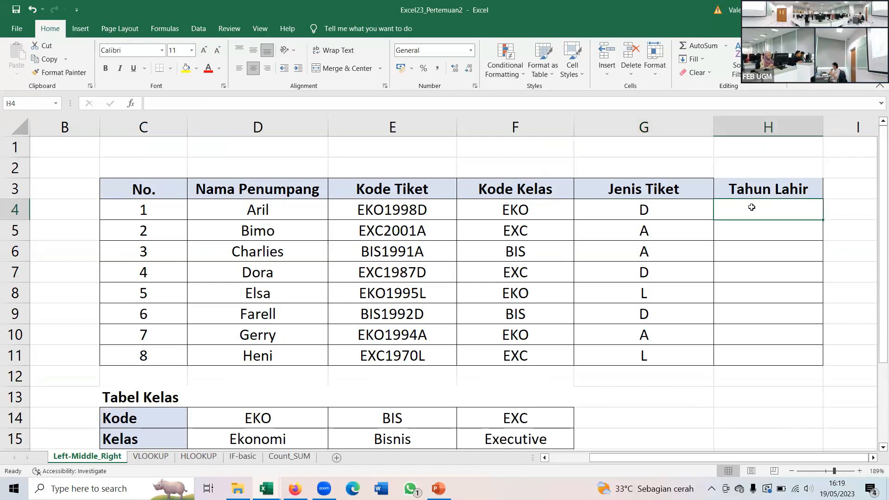
type("=MI")
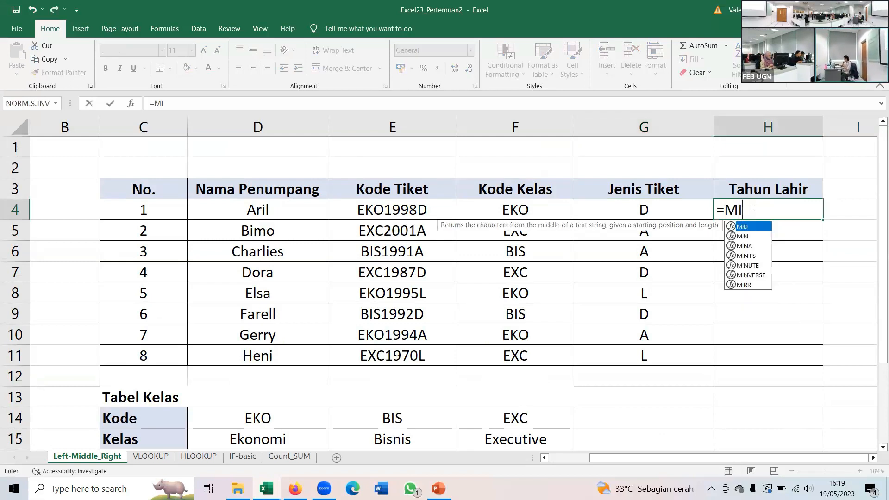
type("D")
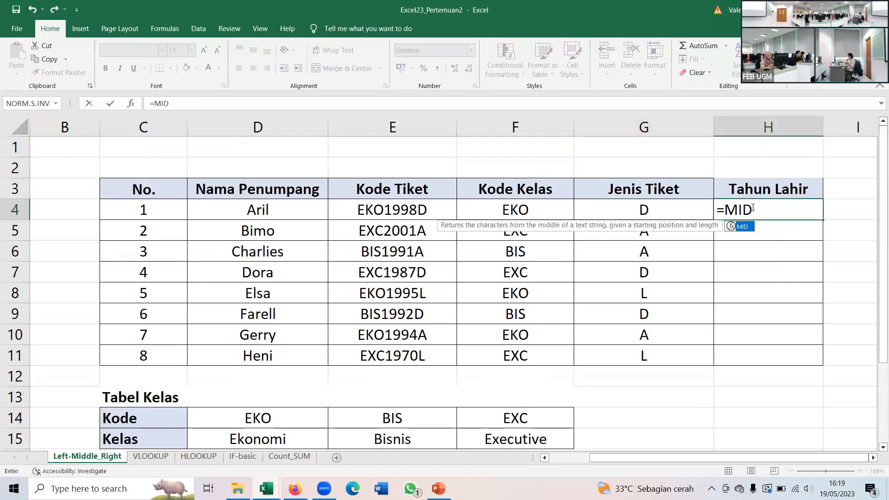
type("(")
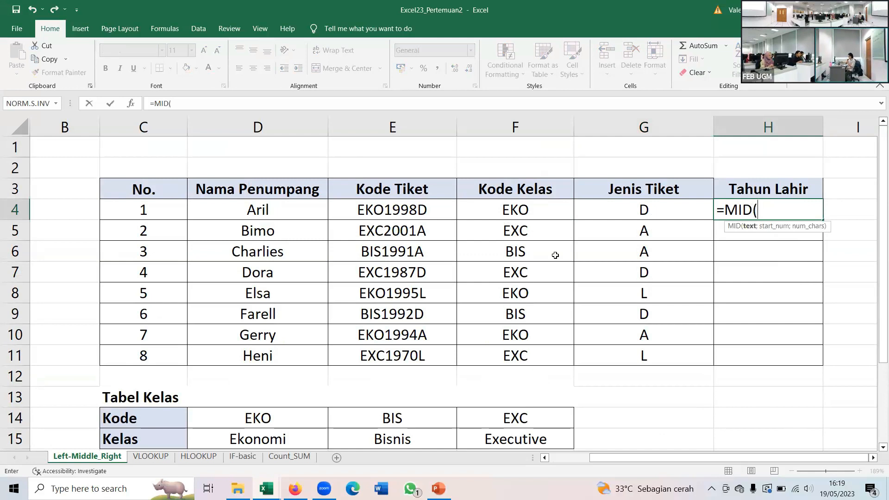
left_click(414, 207)
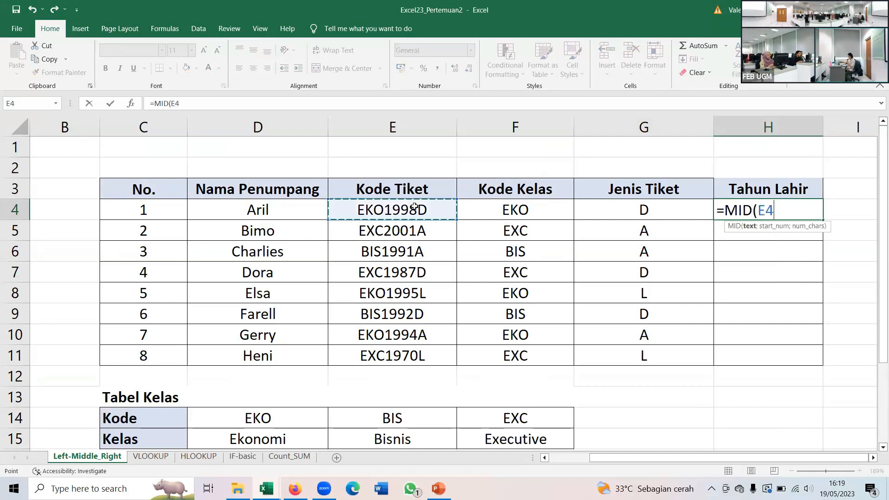
type(";")
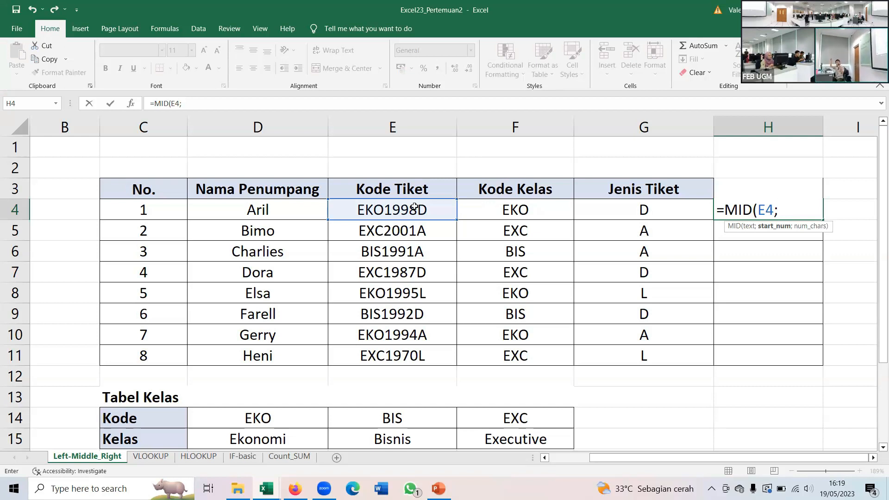
type("4;")
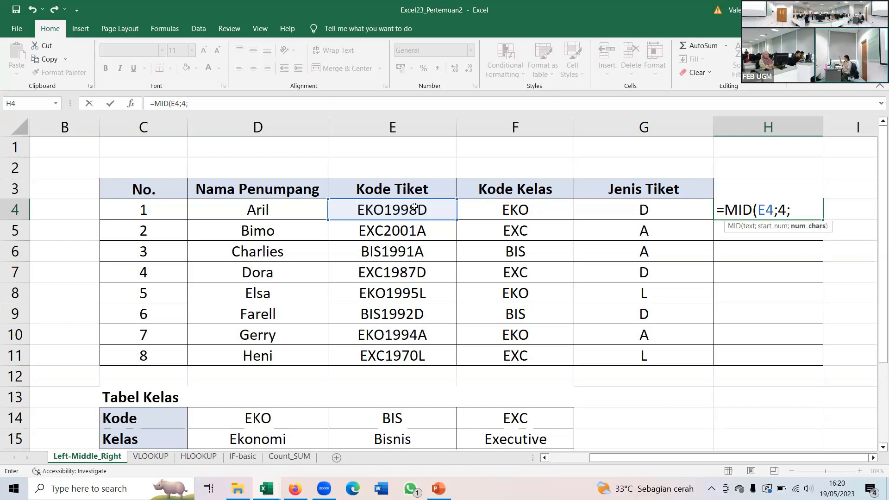
type("4")
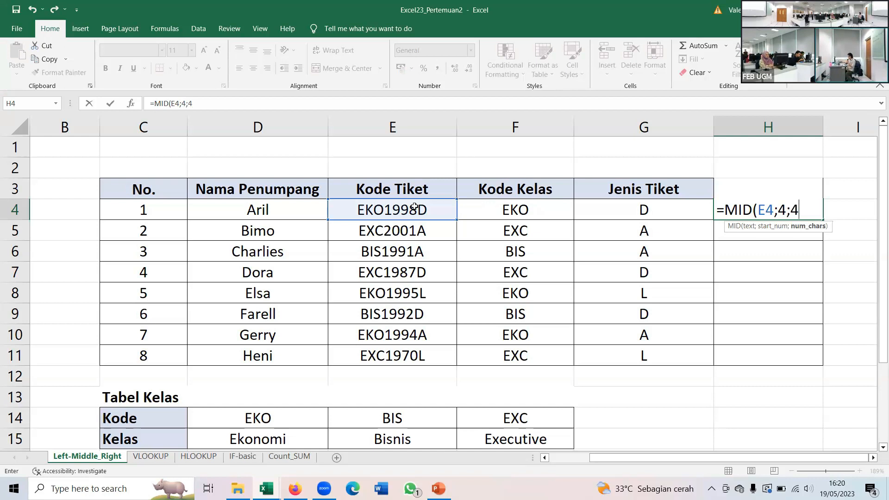
type(")")
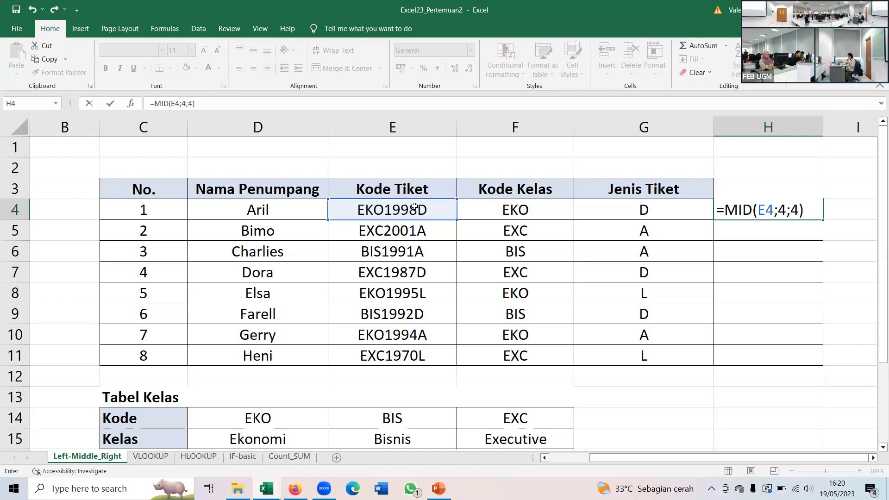
key("Return")
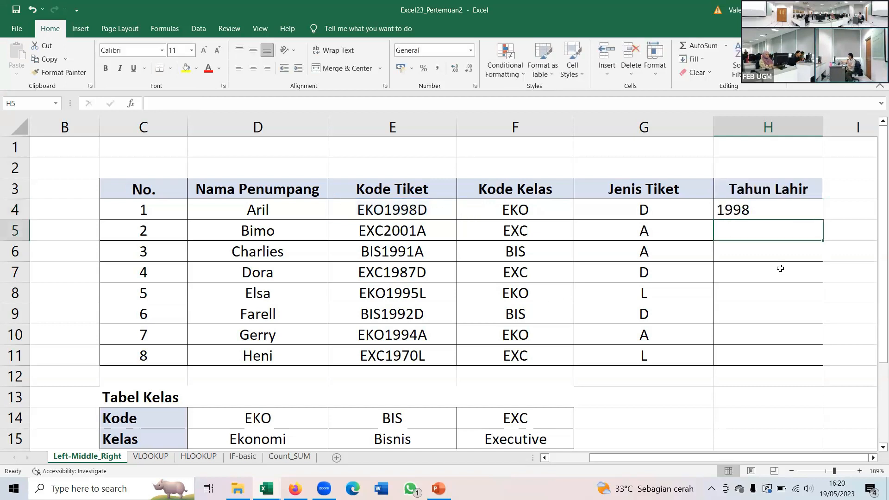
- Copy the MID formula from H4 down through H11 and center the Tahun Lahir values horizontally
left_click(783, 204)
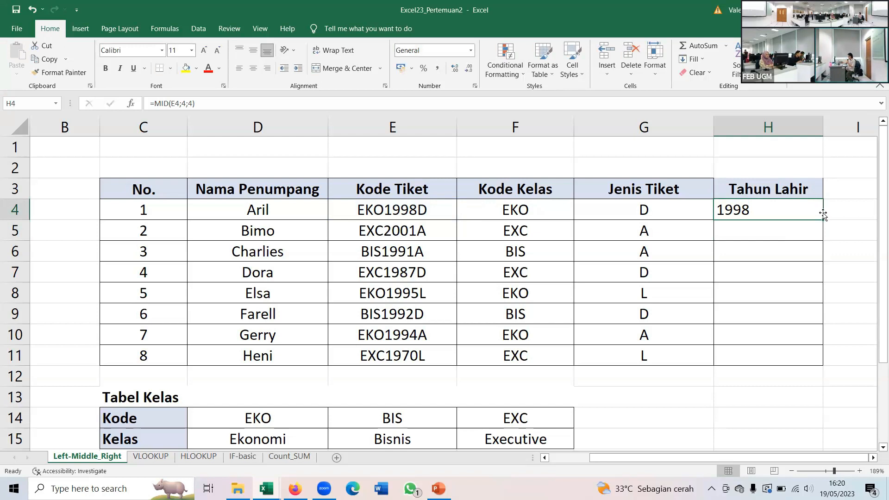
left_click_drag(824, 219, 793, 358)
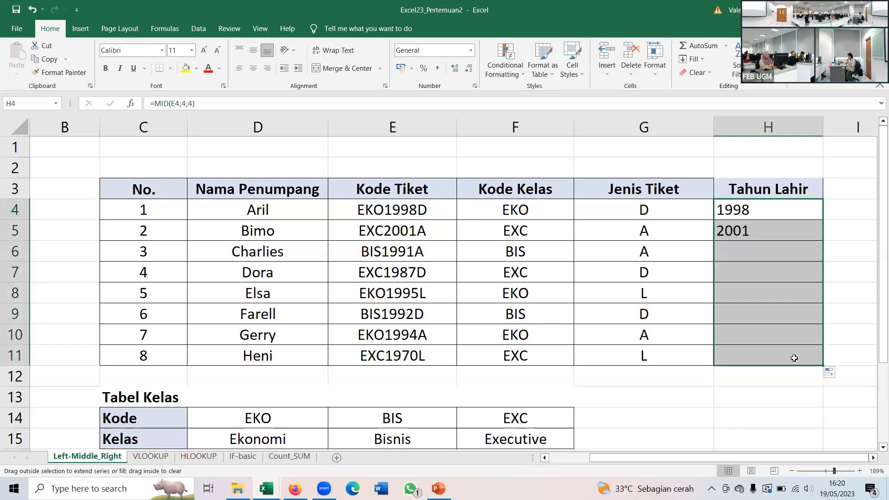
left_click(253, 68)
left_click(753, 212)
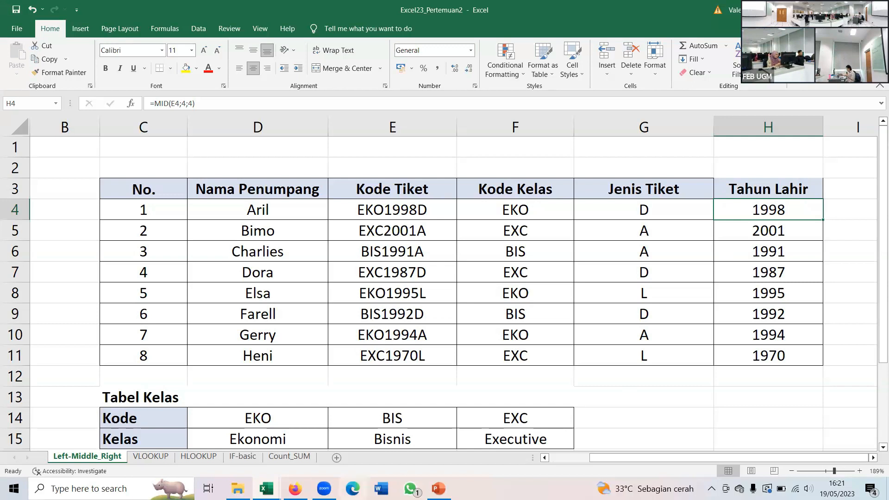
- Switch to the Training_Excel23_Pertemuan2 presentation in PowerPoint and show the VLOOKUP & HLOOKUP slide
mouse_move(324, 488)
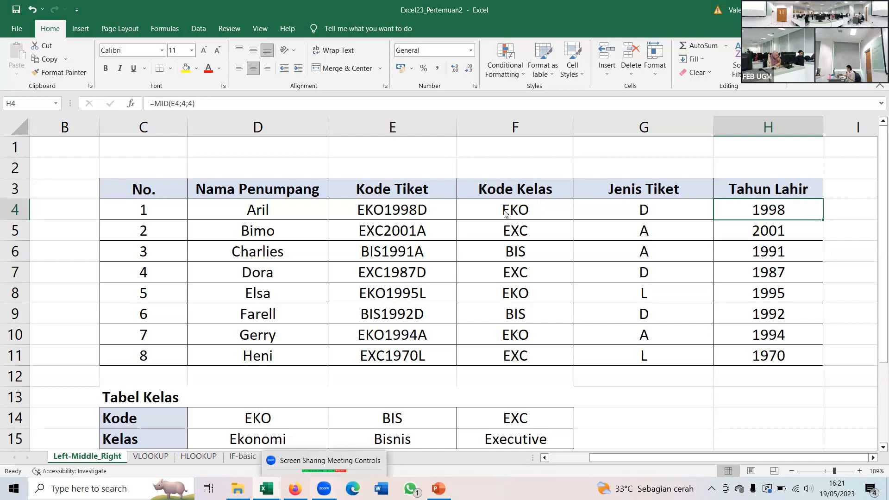
scroll(505, 216, "down", 2)
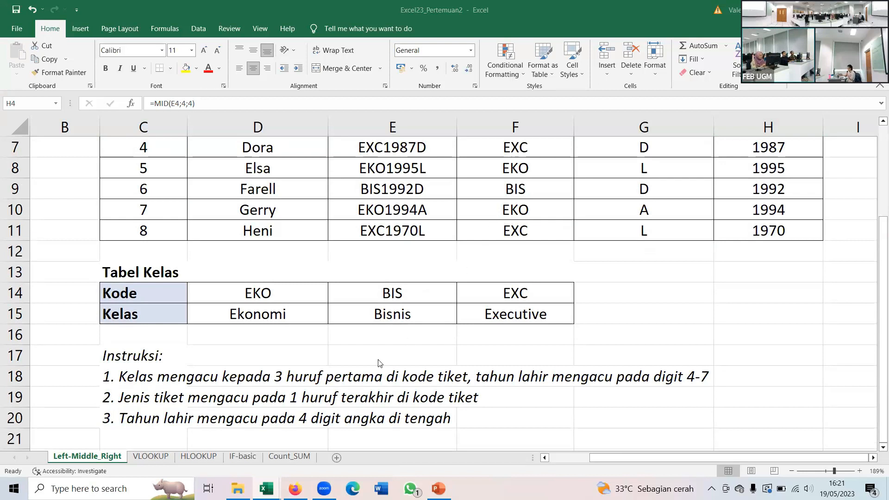
left_click(439, 489)
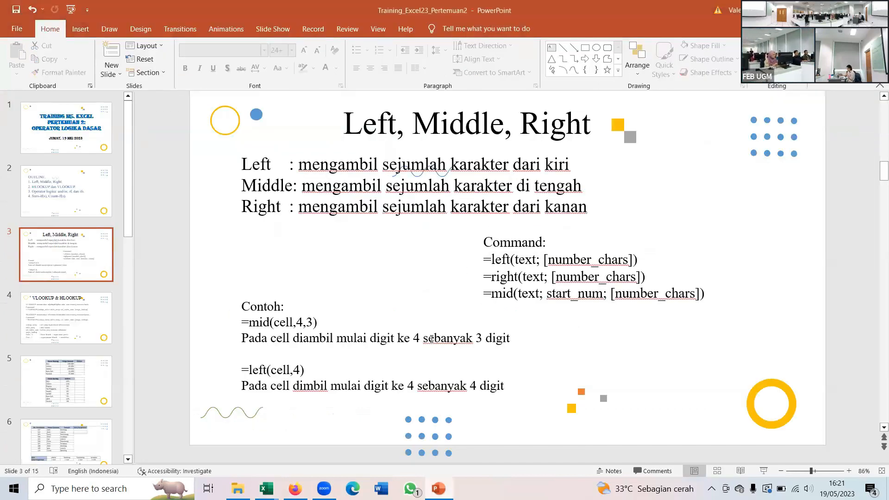
left_click(42, 314)
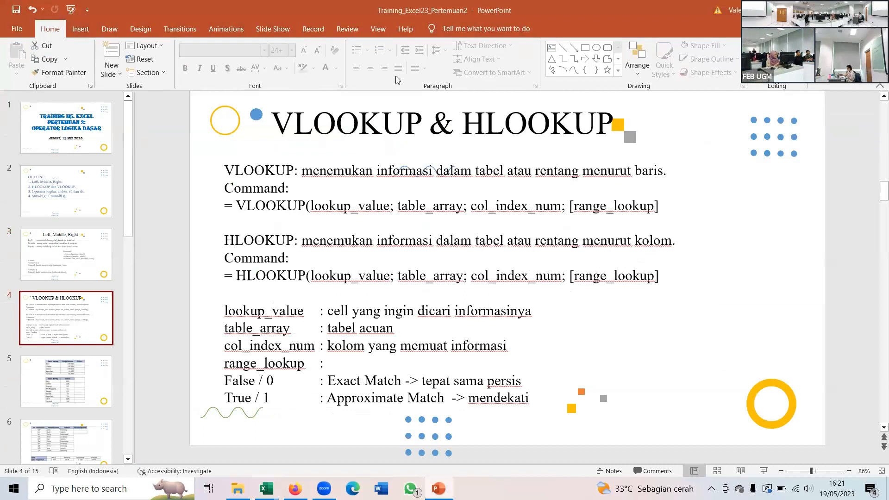
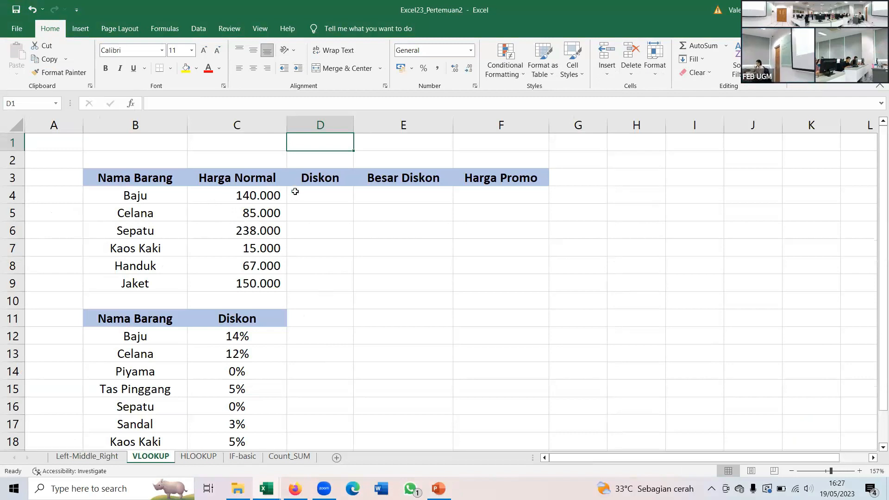
- Start a VLOOKUP formula in cell D4 of the VLOOKUP sheet with B4 as the lookup value
left_click(297, 196)
left_click(149, 197)
left_click(337, 195)
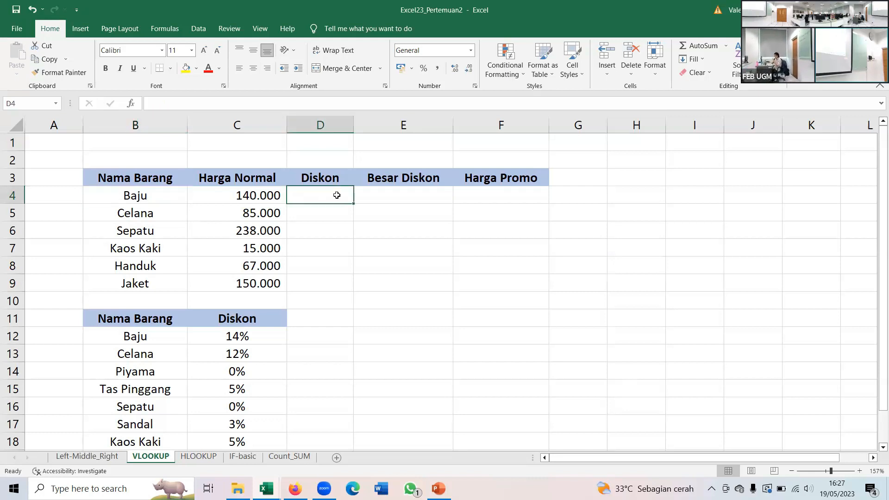
type("=")
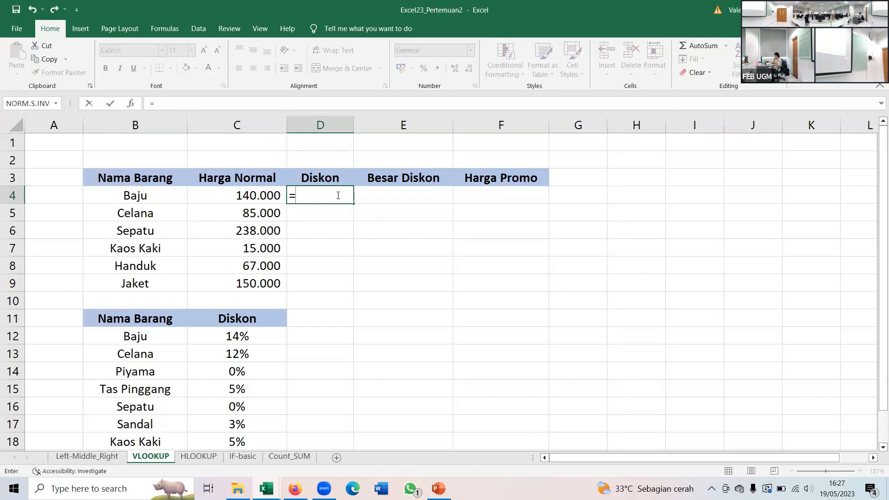
type("VLOOKU")
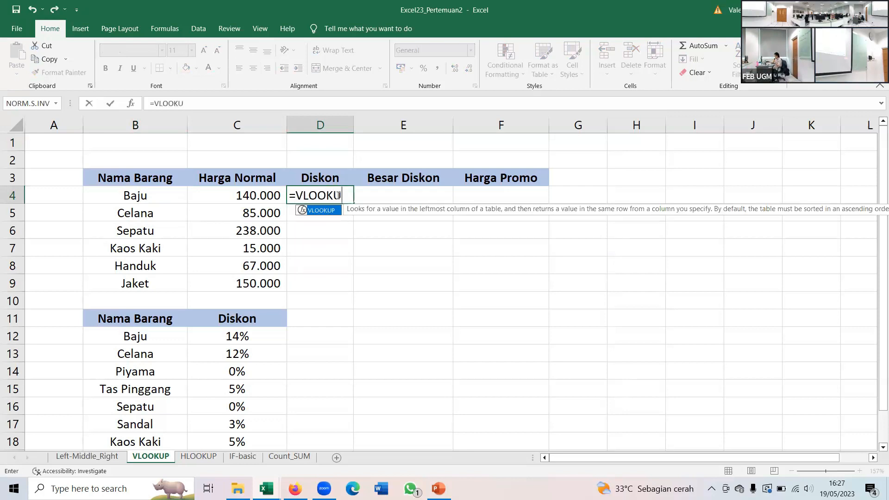
type("P(")
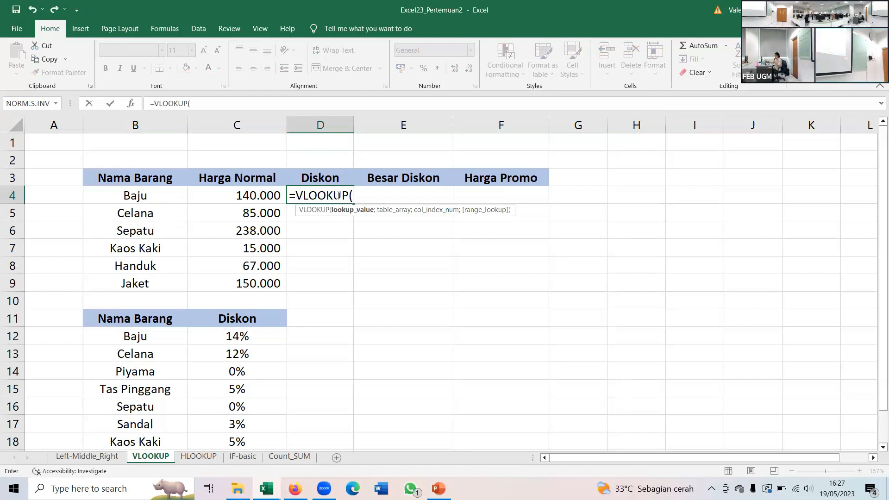
left_click(148, 196)
type(";")
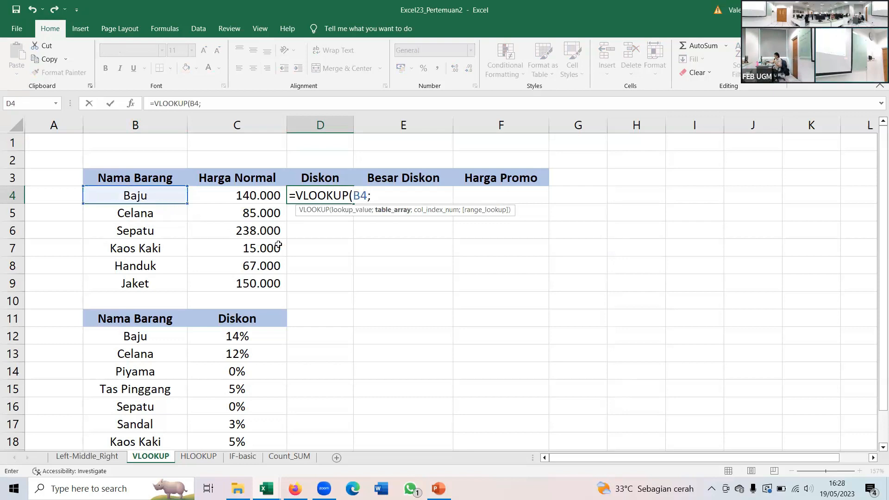
scroll(226, 258, "down", 1)
left_click(154, 266)
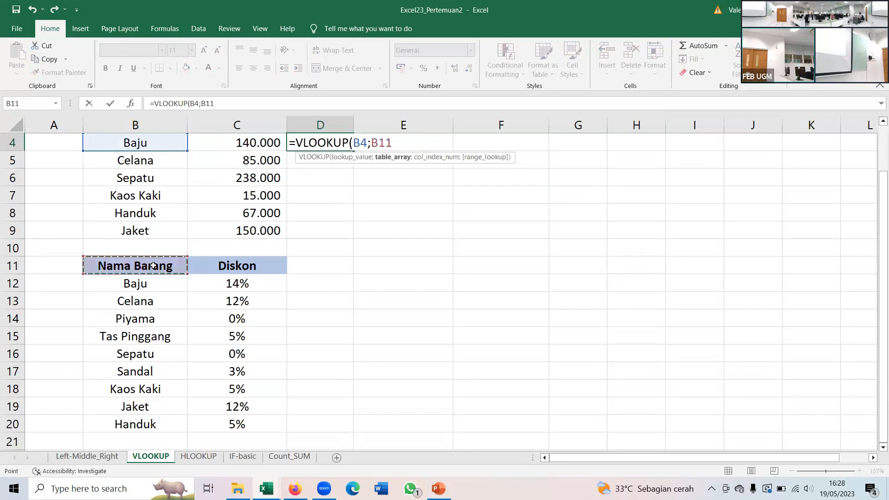
key("Up")
key("Up")
key("Up")
key("BackSpace")
key("BackSpace")
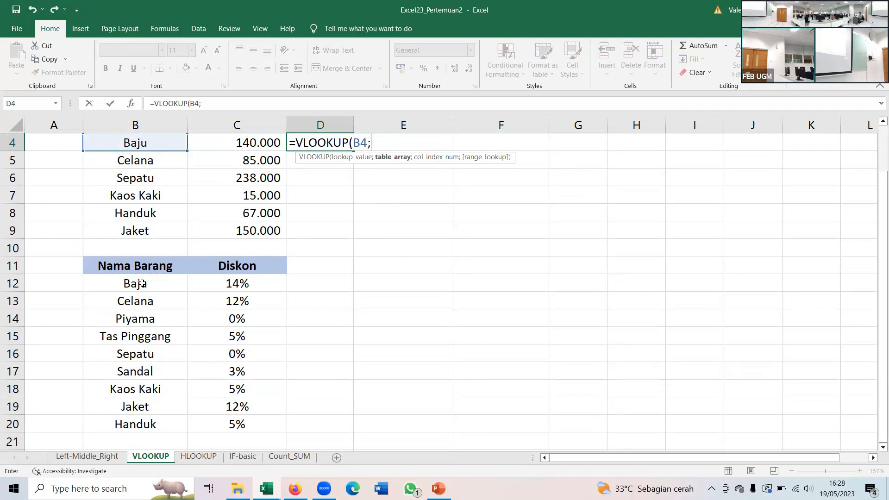
- Complete the D4 formula with the absolute table range $B$12:$C$20, column index 2 and FALSE for an exact match
left_click_drag(143, 284, 237, 422)
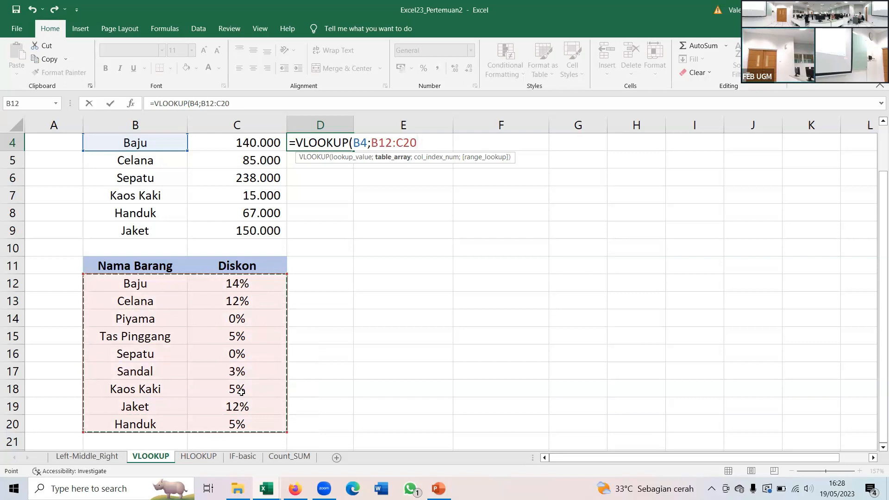
key("F4")
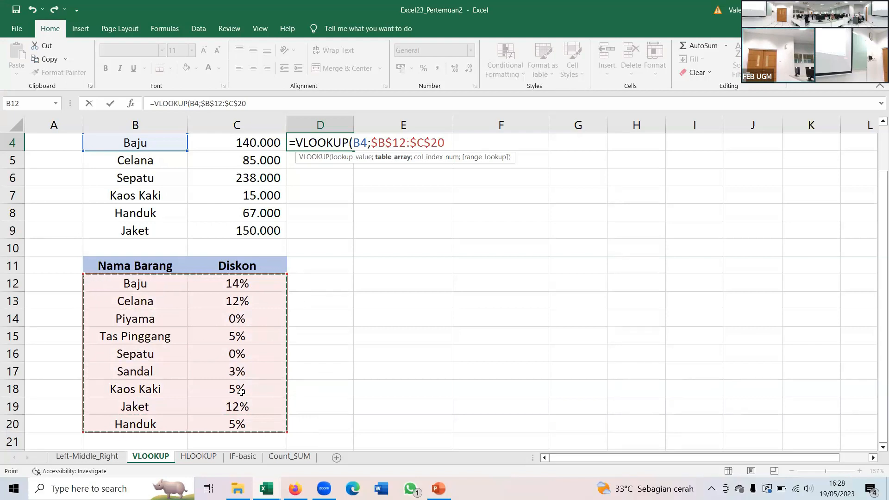
type(";")
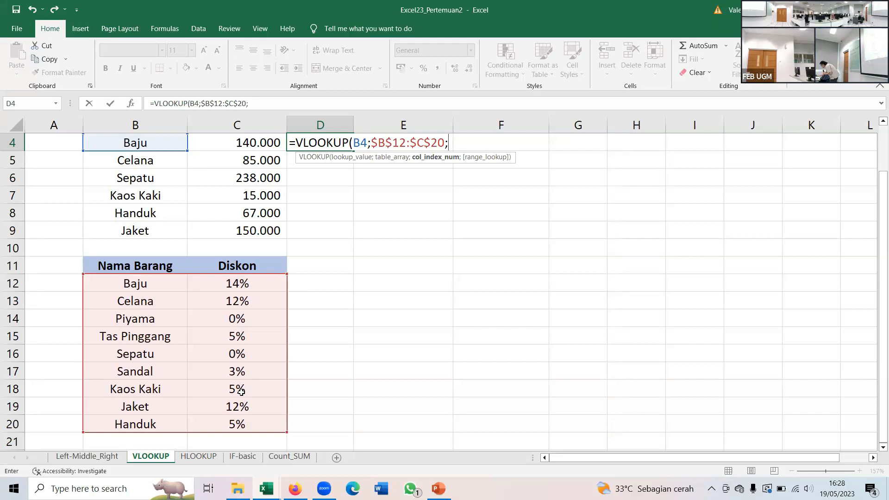
type(";")
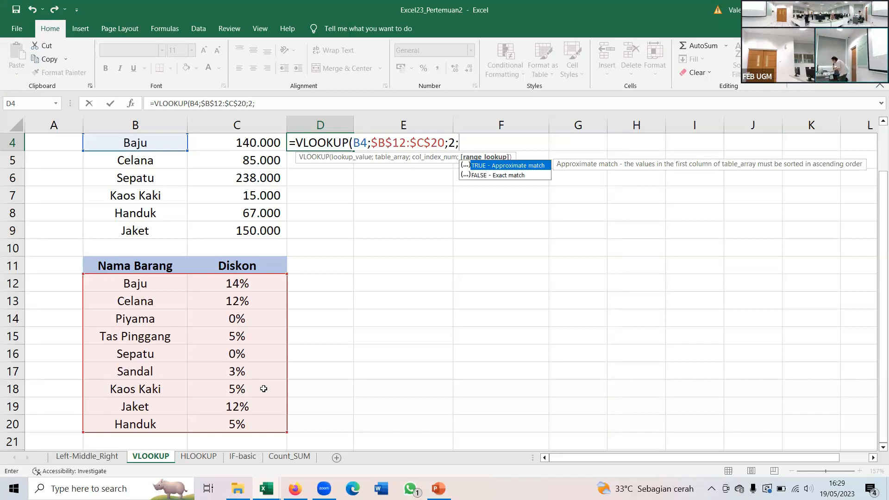
double_click(502, 176)
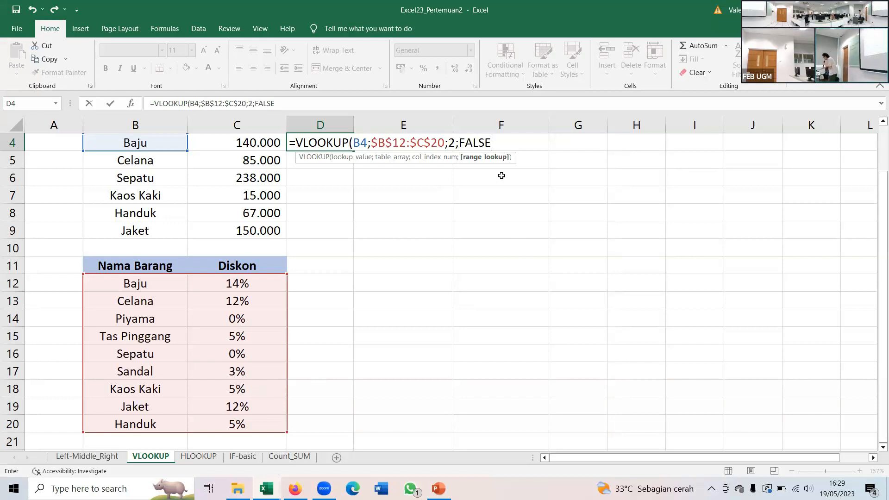
type(")")
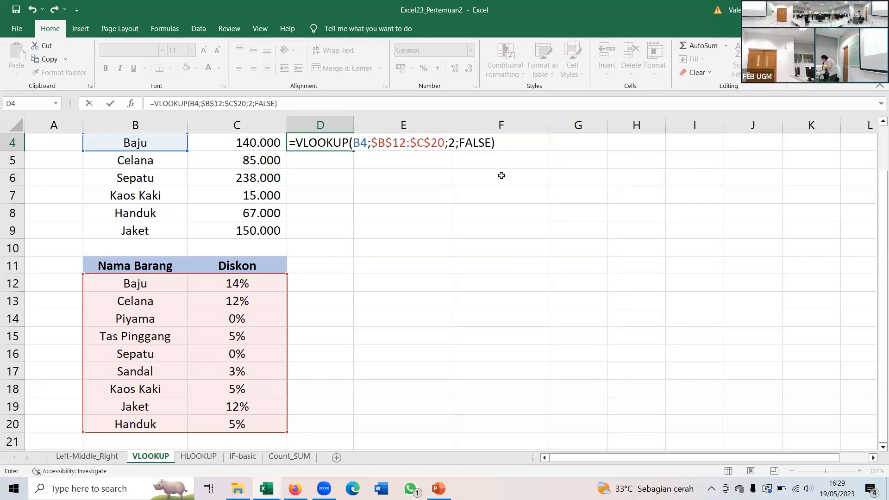
key("Return")
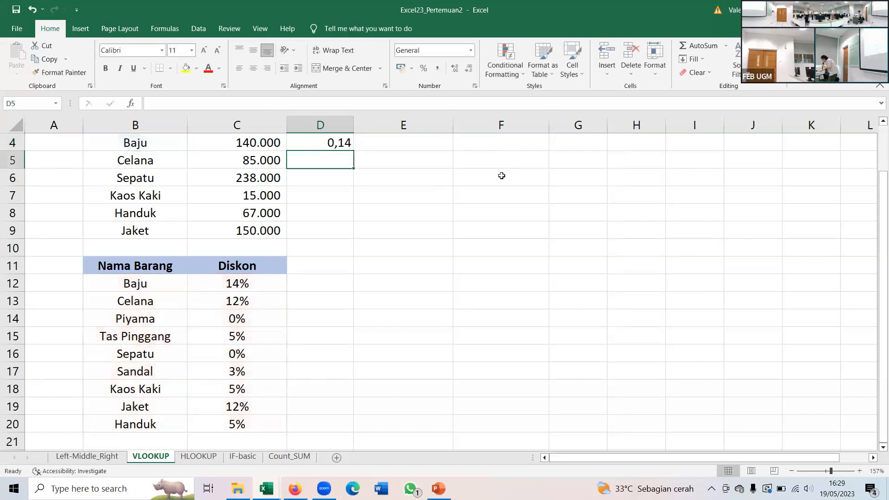
- Reopen the VLOOKUP formula in D4 and examine its lookup value, table array, column index and range lookup arguments one by one
key("Up")
scroll(502, 176, "up", 1)
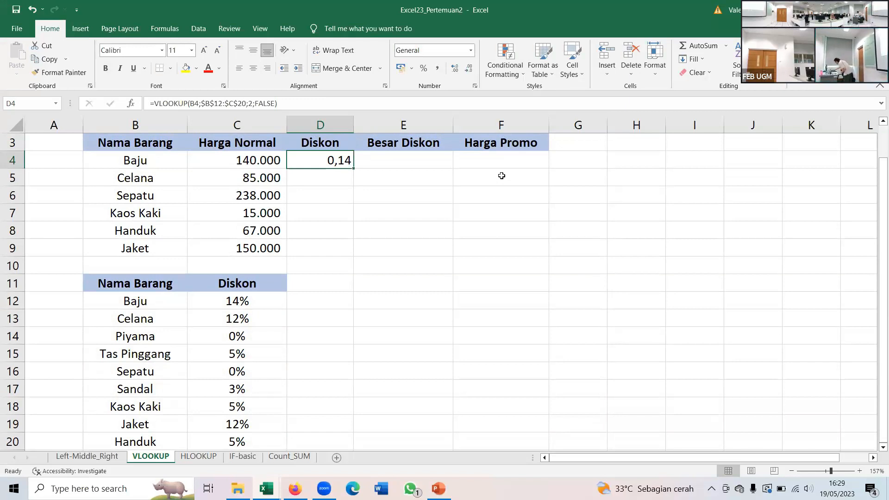
double_click(344, 160)
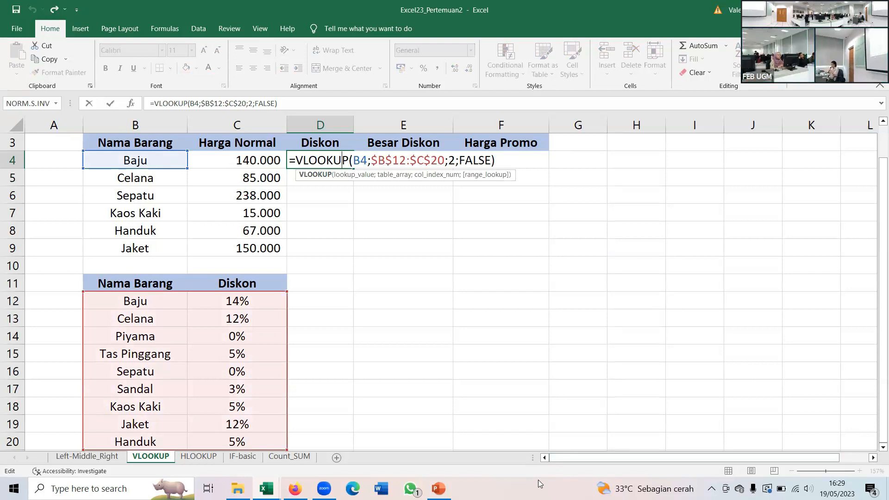
key("Right")
key("Right")
key("Right")
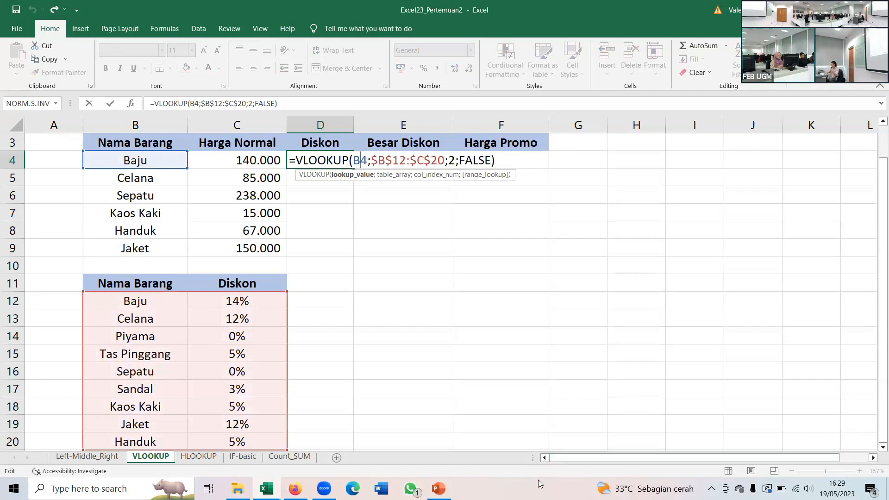
key("Right")
key("Right")
key("Right")
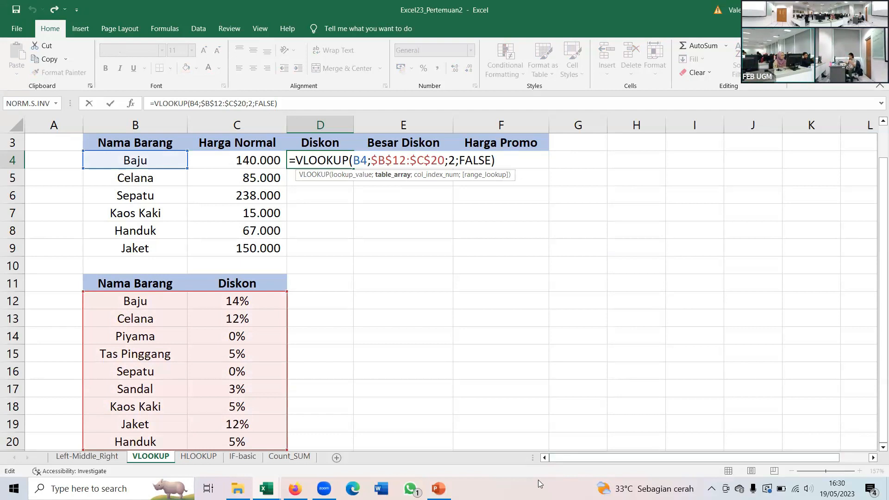
key("Right")
key("Right")
key("Right")
key("Right")
key("Right")
key("Right")
key("Right")
key("Right")
key("Right")
key("Right")
key("Right")
key("Right")
key("Right")
key("Left")
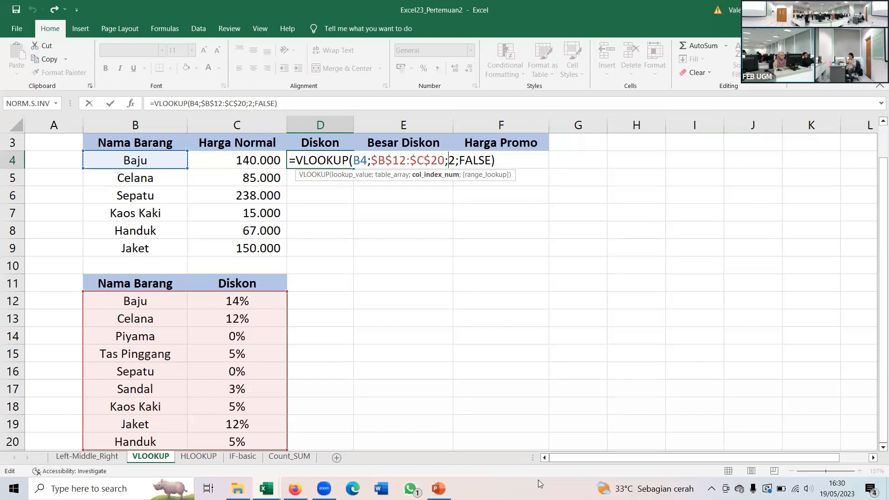
key("Right")
key("Right")
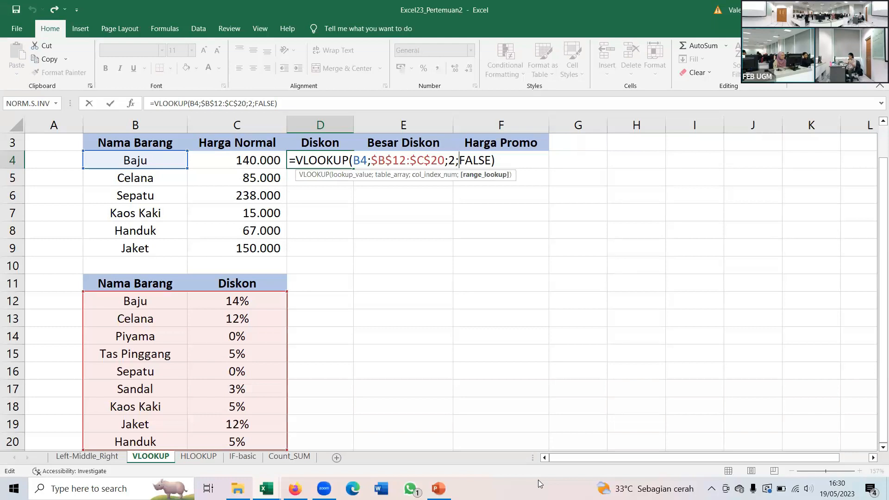
key("Right")
key("Right")
key("Right")
key("Right")
key("Right")
key("Return")
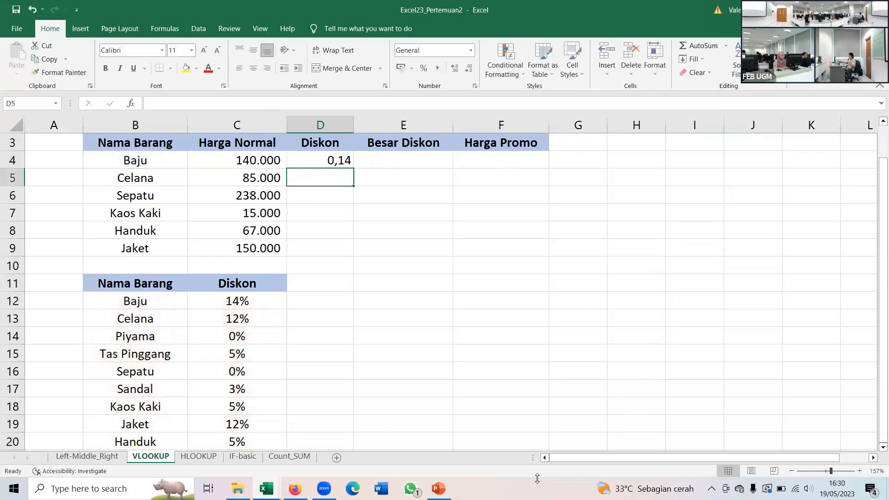
- Copy the VLOOKUP formula from D4 down through D9 and center the Diskon values horizontally
left_click(336, 161)
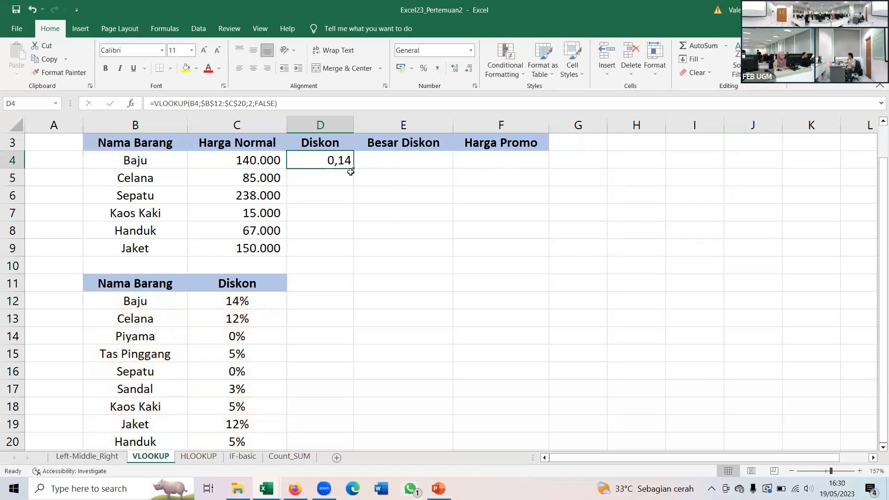
left_click_drag(351, 171, 351, 255)
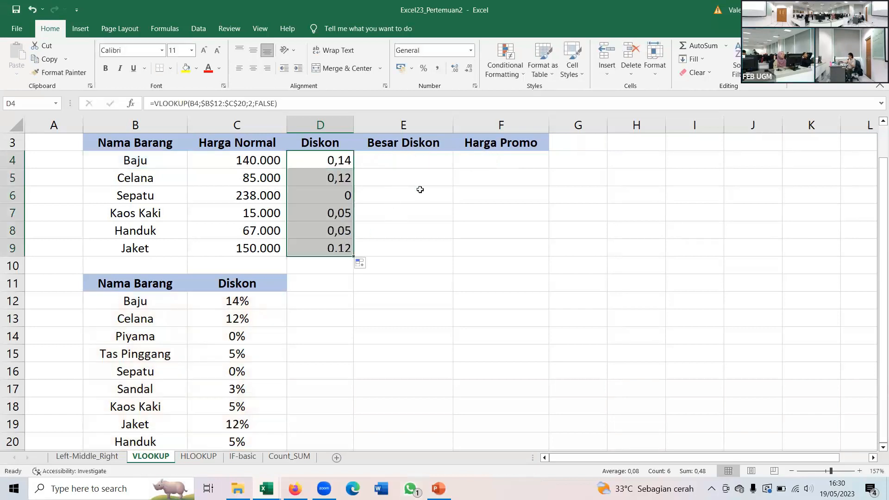
left_click(257, 68)
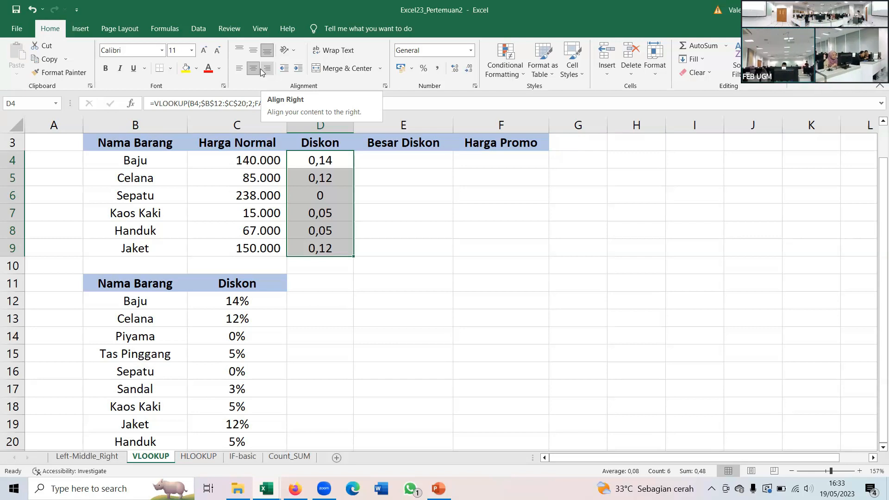
left_click(331, 167)
- Switch to the HLOOKUP sheet and start an HLOOKUP formula in D2 with C2 as the lookup value
left_click(199, 457)
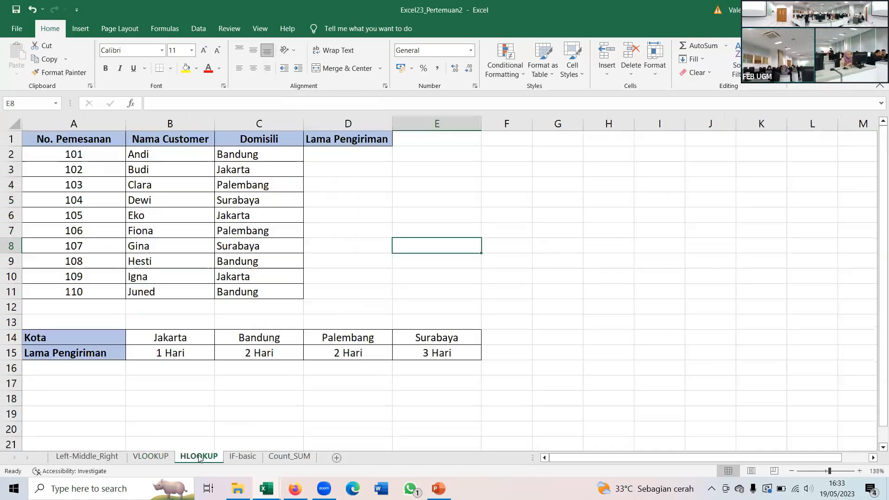
left_click(335, 154)
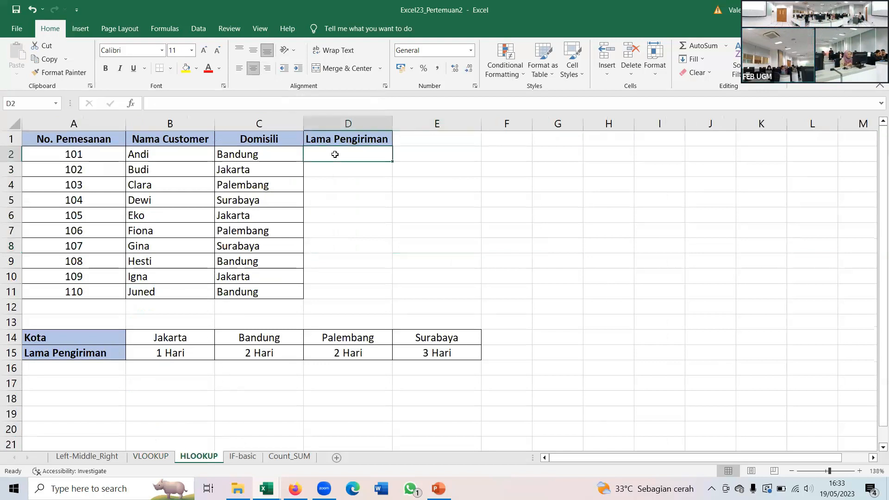
type("=")
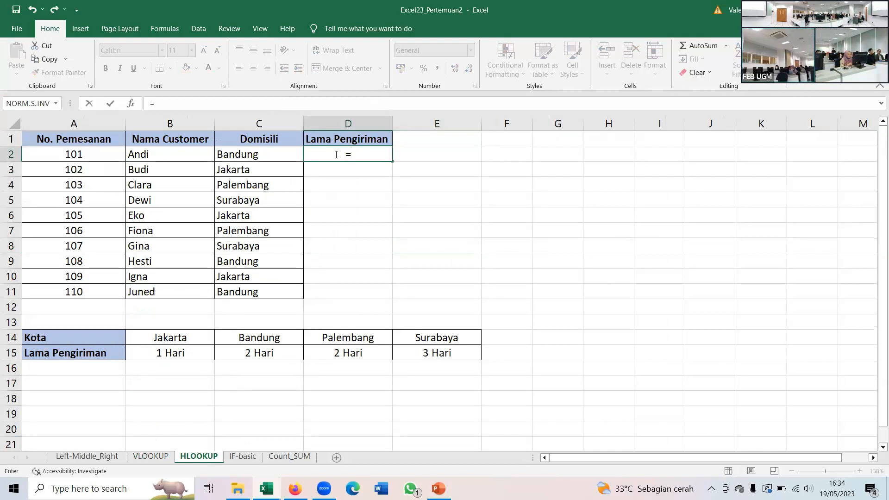
type("HLOOKUP(")
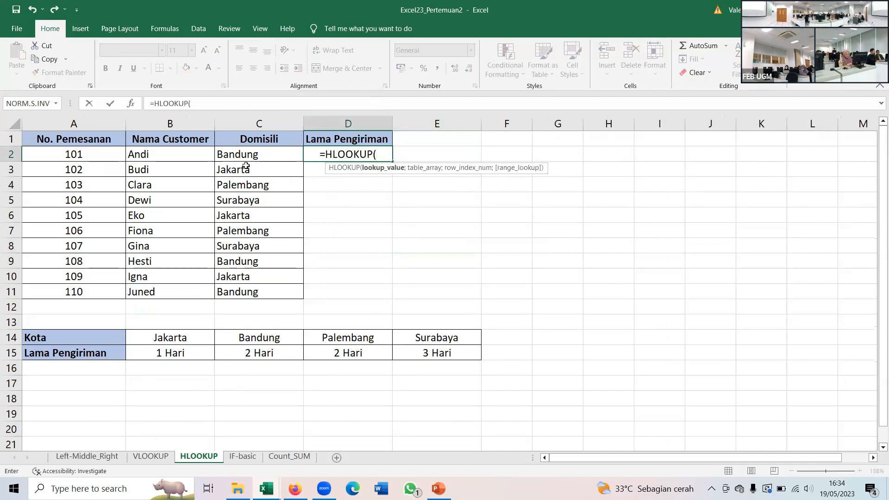
left_click(239, 155)
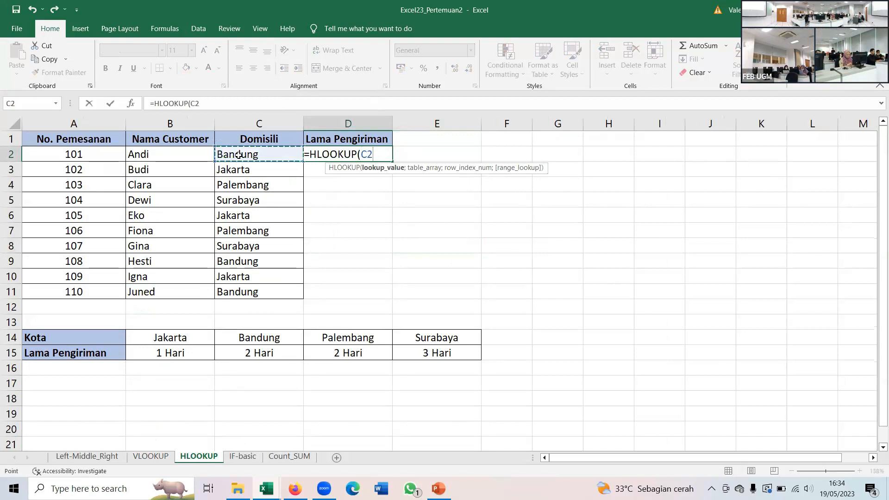
type(";")
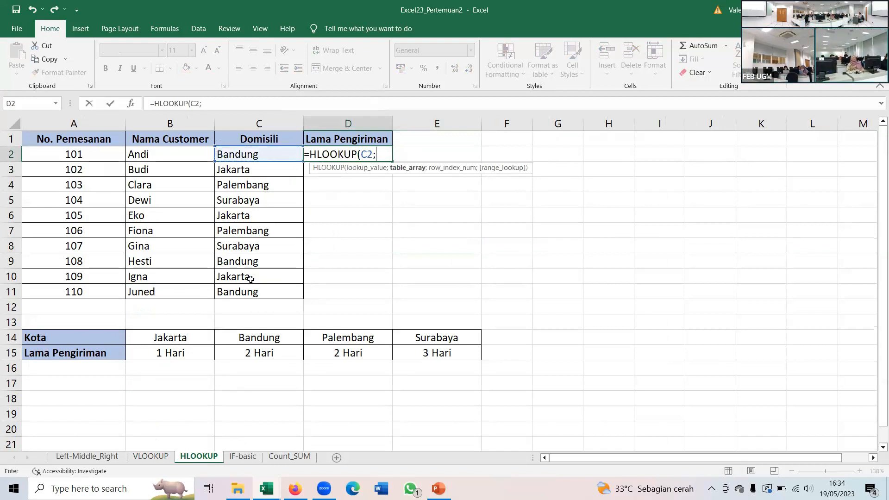
- Complete the D2 formula with the absolute table range $B$14:$E$15, row index 2 and FALSE for an exact match
left_click(175, 339)
left_click_drag(361, 343, 429, 353)
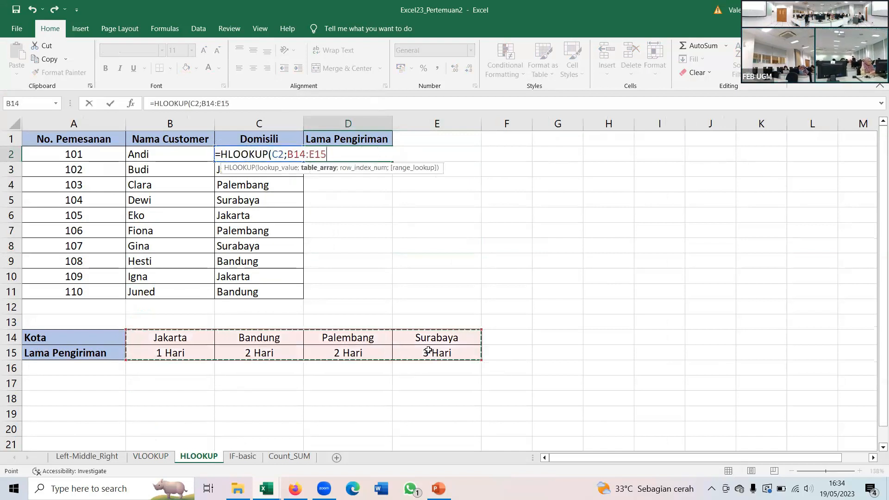
key("F4")
type(";")
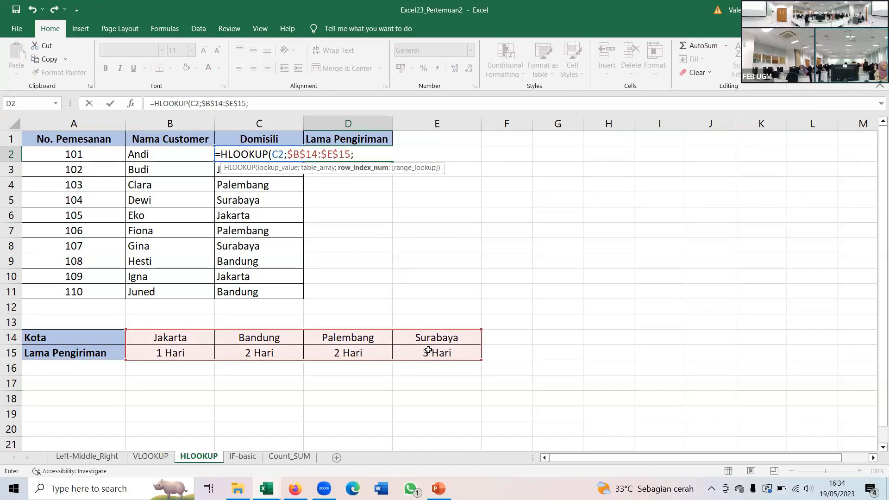
type("2;")
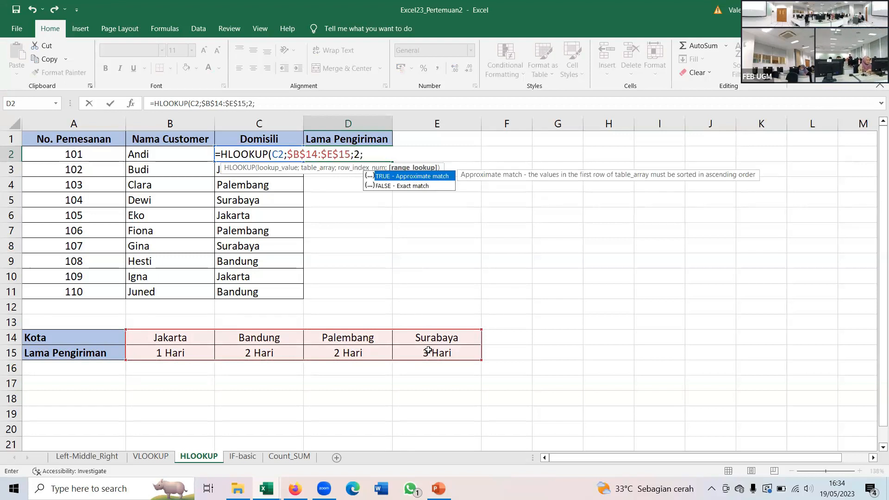
double_click(407, 186)
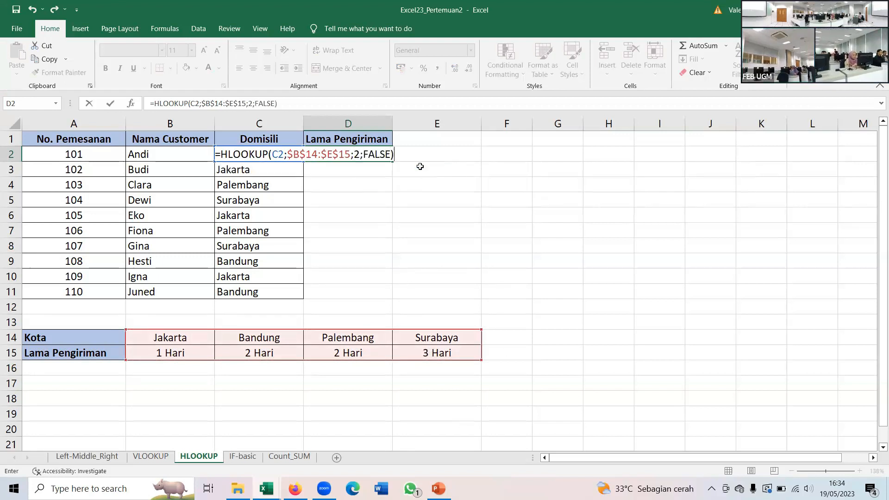
key("Return")
left_click(343, 150)
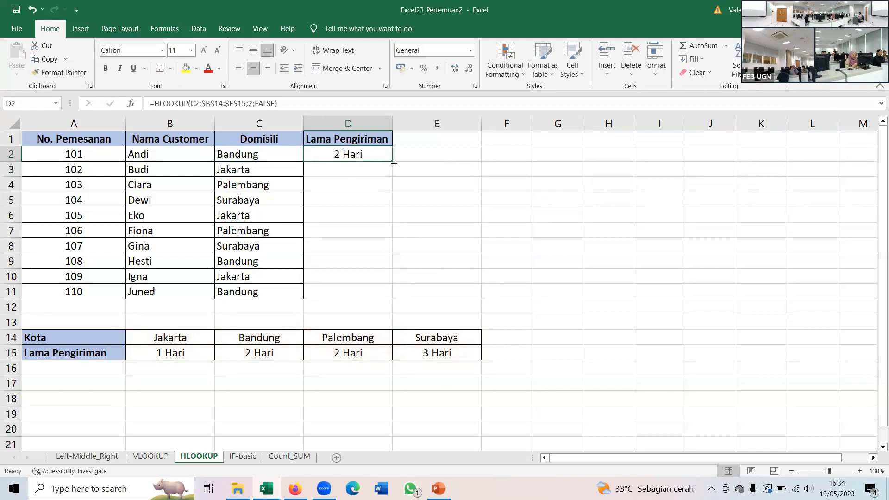
- Copy the HLOOKUP formula from D2 down through D11 to fill the Lama Pengiriman column
left_click_drag(392, 161, 375, 292)
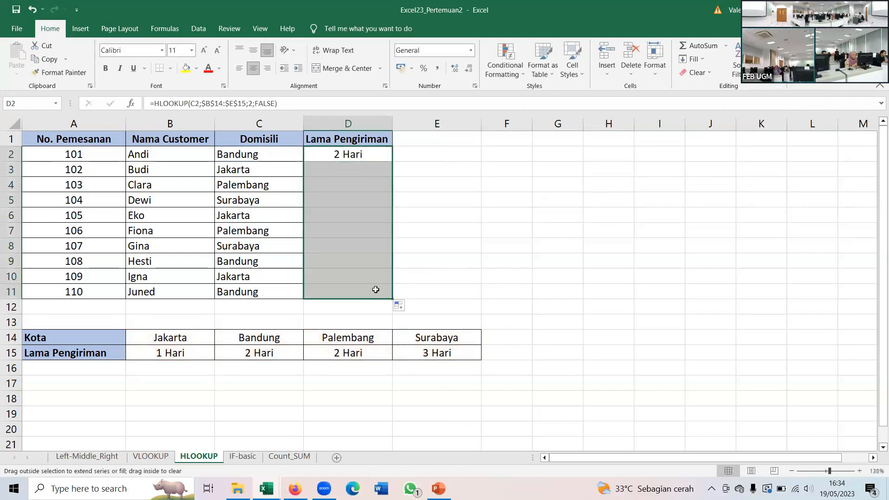
left_click(348, 185)
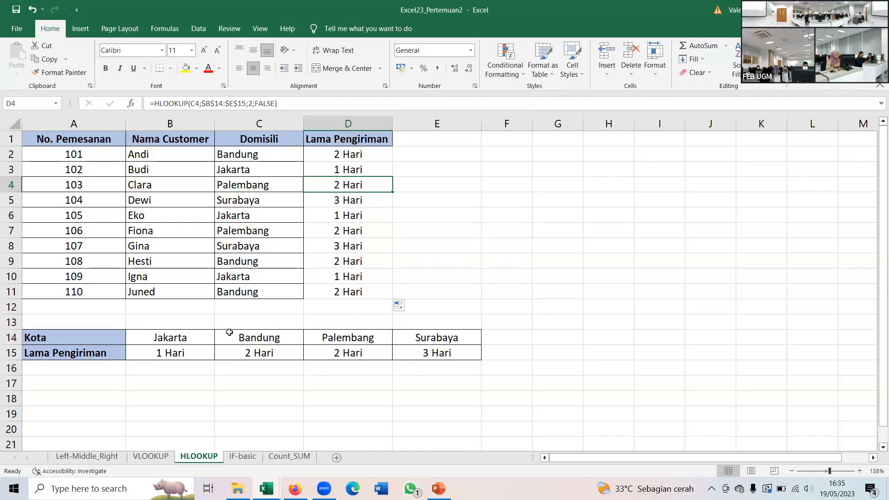
- Return to the VLOOKUP sheet and insert an entire blank column before Besar Diskon
left_click(88, 457)
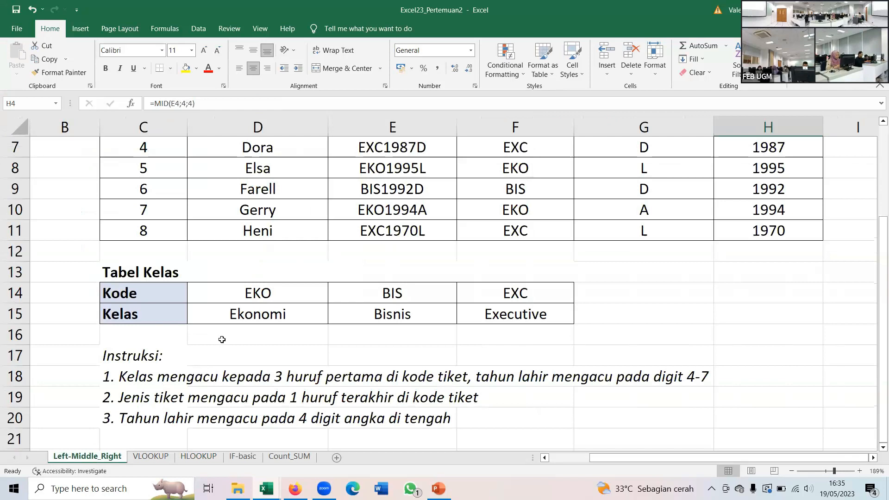
left_click(144, 457)
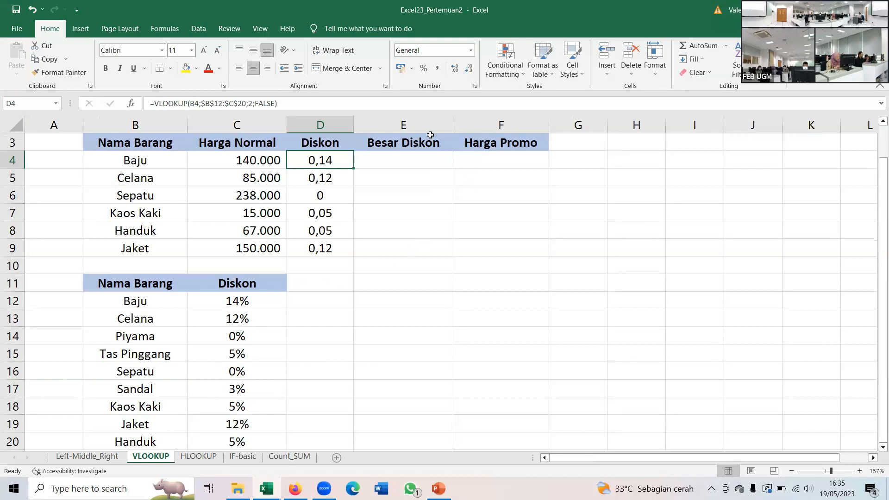
left_click(414, 144)
right_click(414, 144)
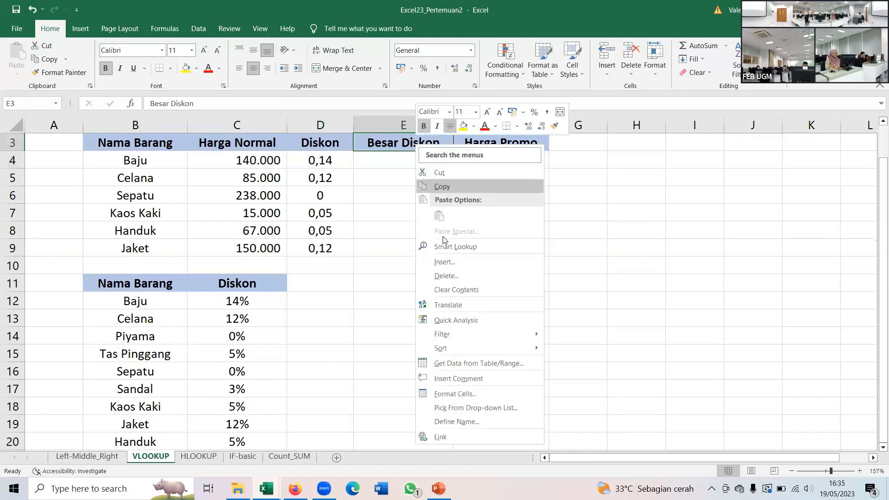
left_click(446, 262)
left_click(409, 298)
left_click(410, 314)
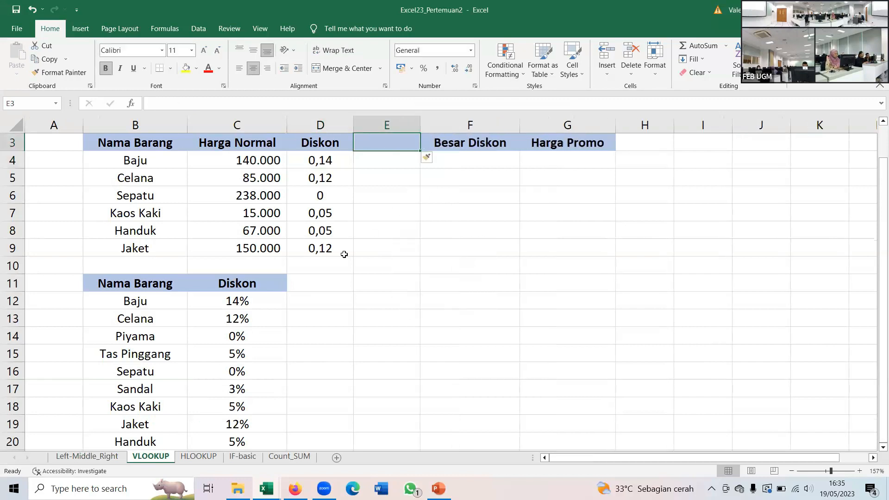
- Enter the header GUDANG in D11, beside the lookup table's Diskon header
left_click(303, 284)
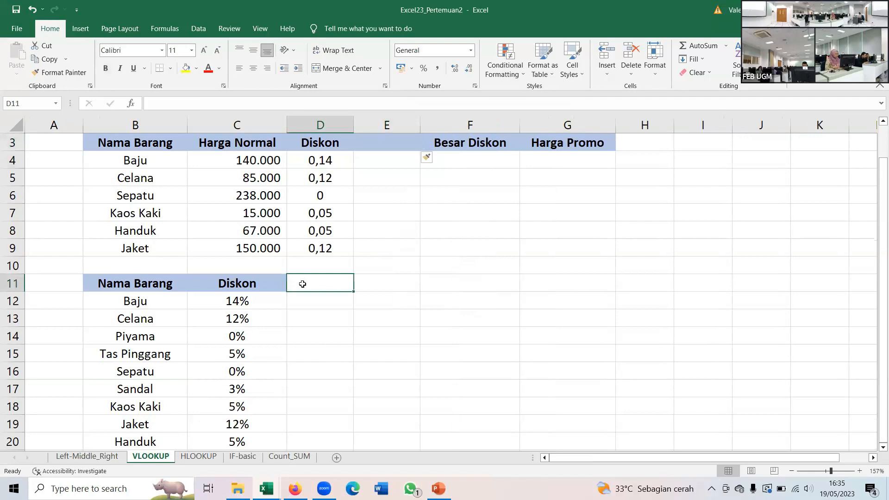
type("gUD")
key("BackSpace")
key("BackSpace")
key("BackSpace")
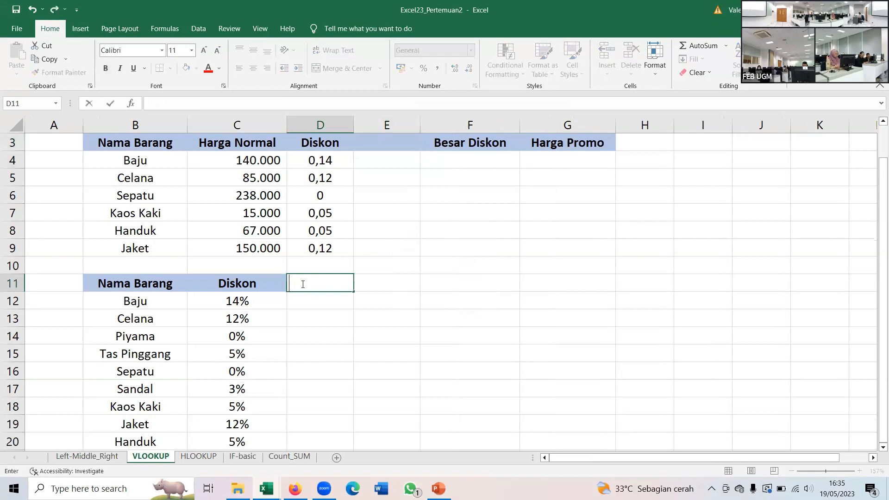
type("GUDANG")
key("Return")
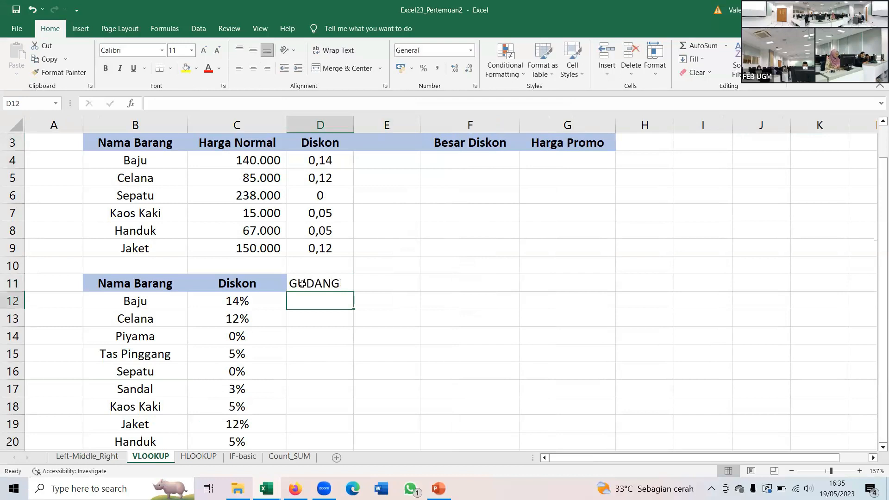
- Enter 1, 2, 3 and 4 in D12:D15 and extend the series down through D20
type("1")
key("Return")
type("2")
key("Return")
type("3")
key("Return")
type("4")
key("Return")
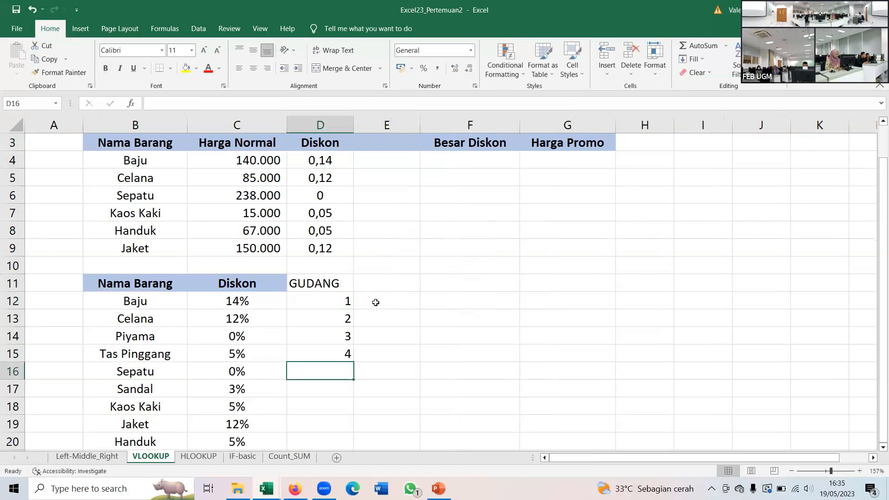
scroll(366, 315, "down", 1)
left_click_drag(346, 244, 335, 301)
left_click_drag(339, 368, 338, 397)
- Copy the GUDANG header from D11 into E3 and center it horizontally
left_click(323, 230)
key("ctrl+c")
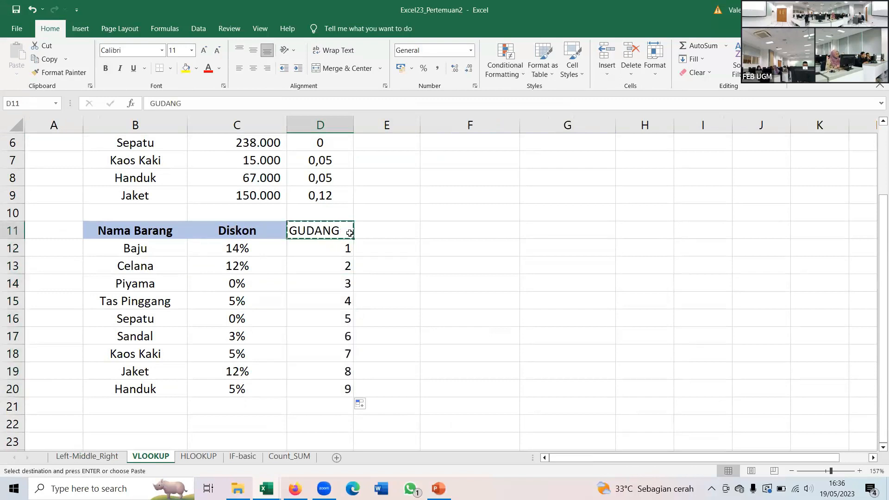
scroll(366, 227, "up", 2)
left_click(370, 177)
key("ctrl+v")
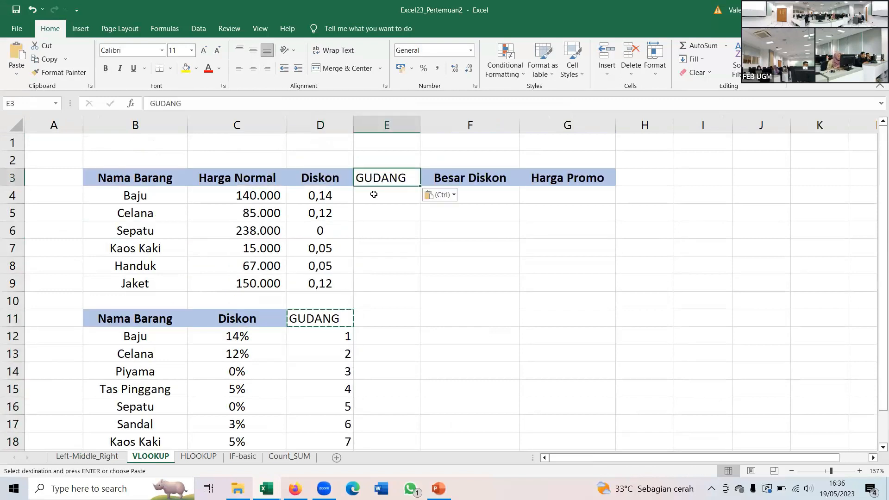
left_click(254, 68)
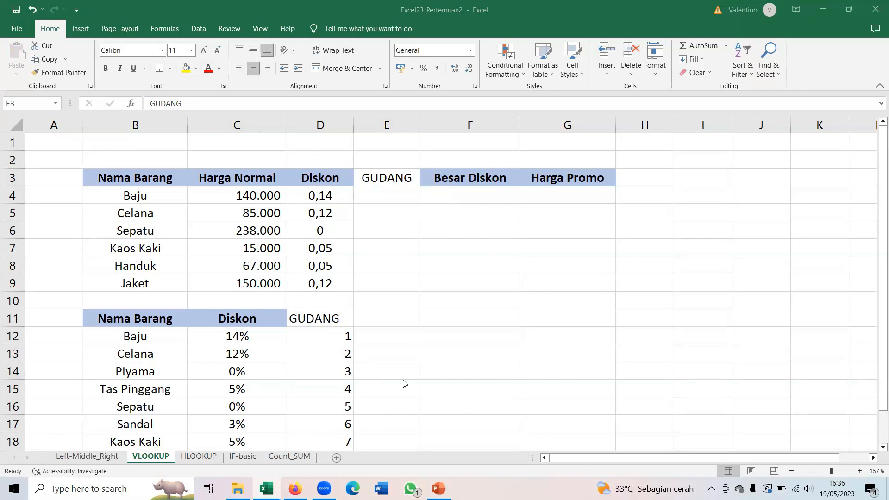
- Switch to the PowerPoint training presentation to review the VLOOKUP & HLOOKUP slide
left_click(439, 488)
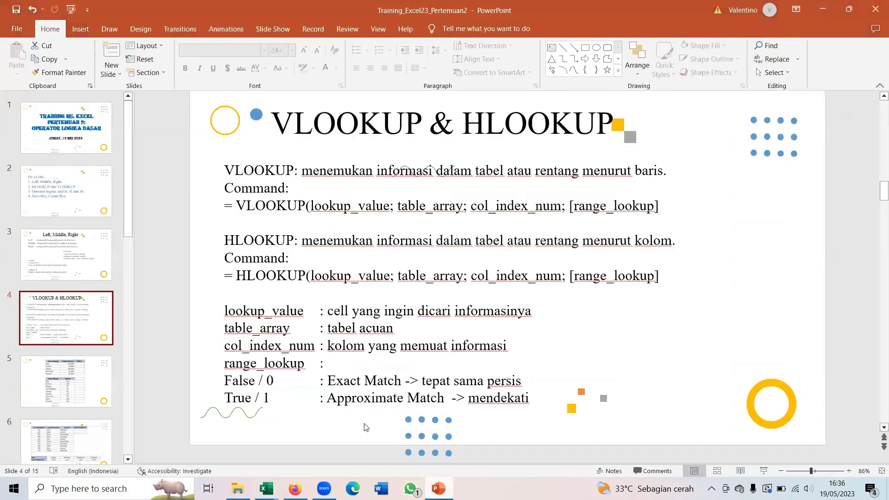
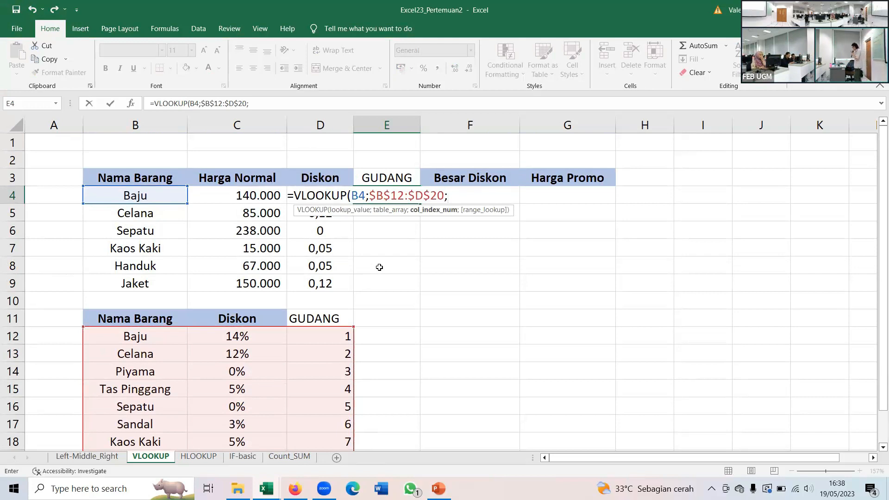
- Complete the GUDANG formula in E4 as =VLOOKUP(B4;$B$12:$D$20;3;FALSE) and fill it down through E9
type("3;")
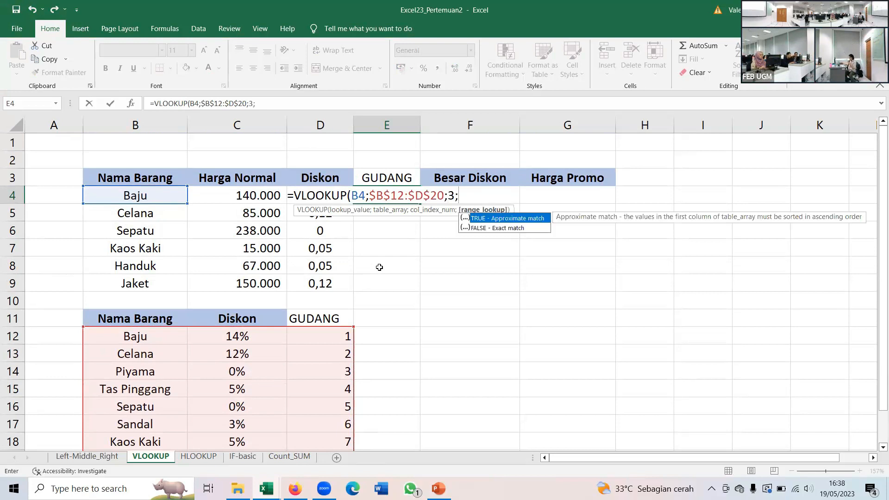
double_click(483, 229)
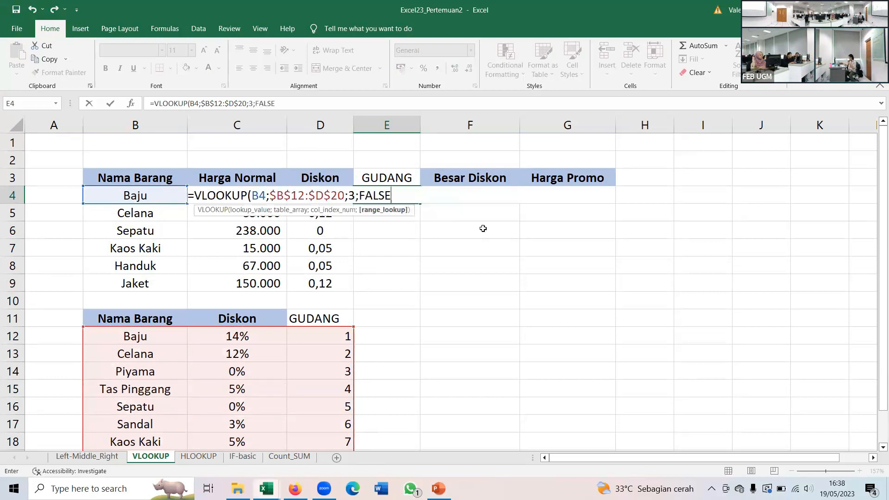
type(")")
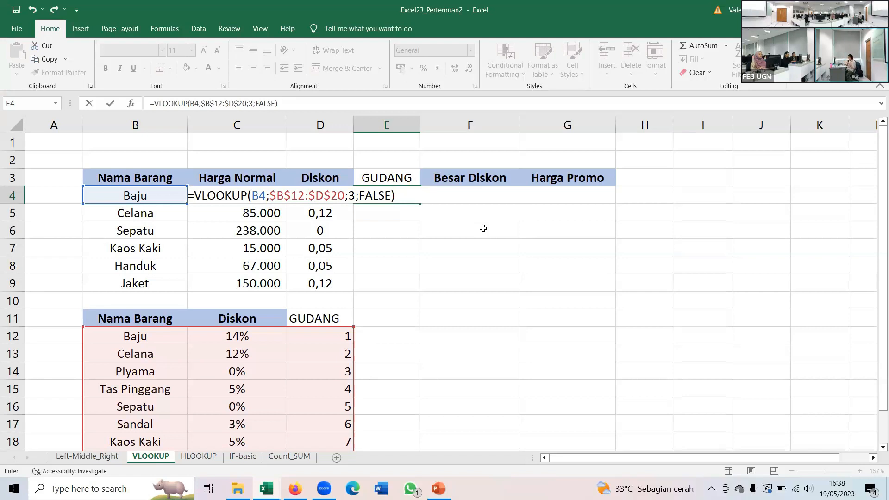
key("Return")
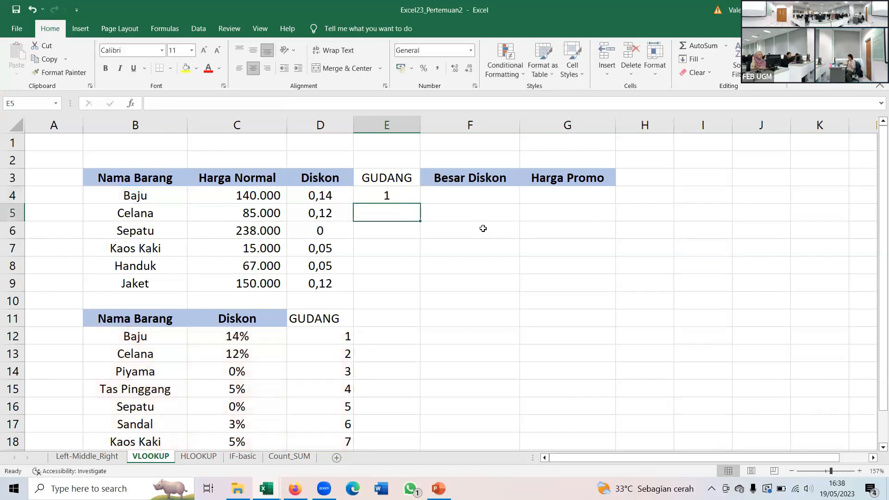
left_click(387, 195)
left_click_drag(422, 205, 405, 287)
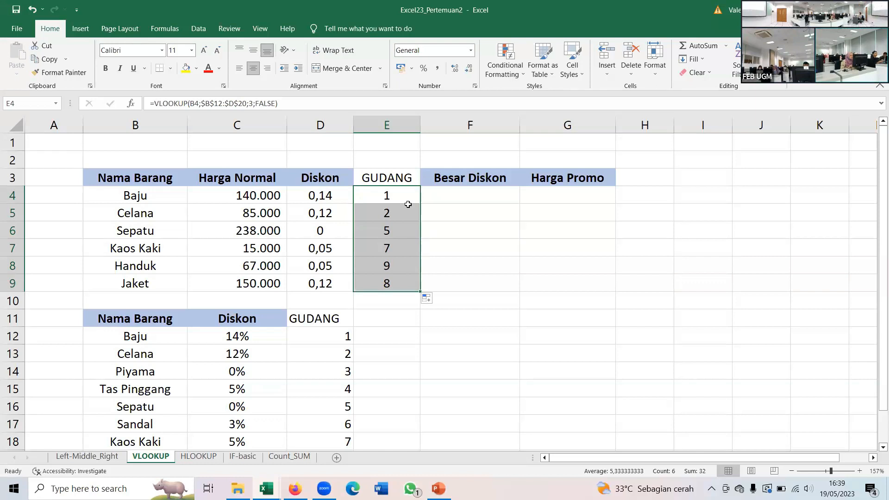
- Change the range_lookup argument of the Diskon formula in D4 to TRUE for approximate matching
left_click(332, 194)
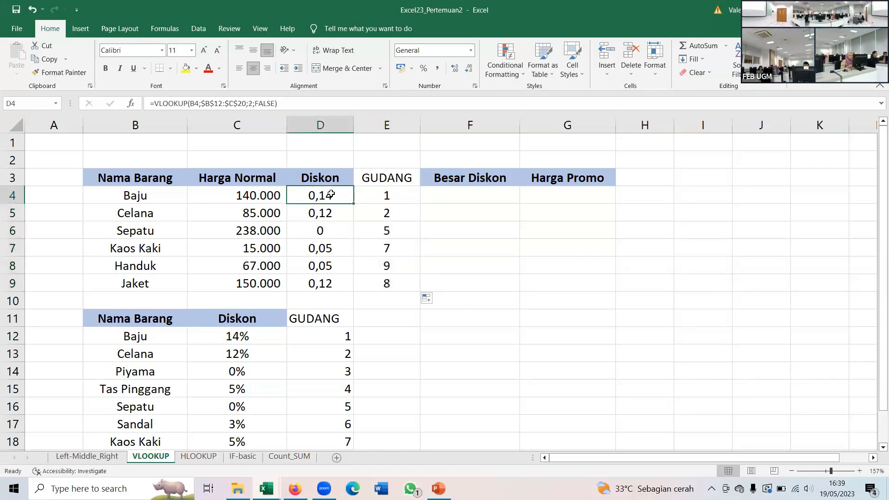
left_click(276, 103)
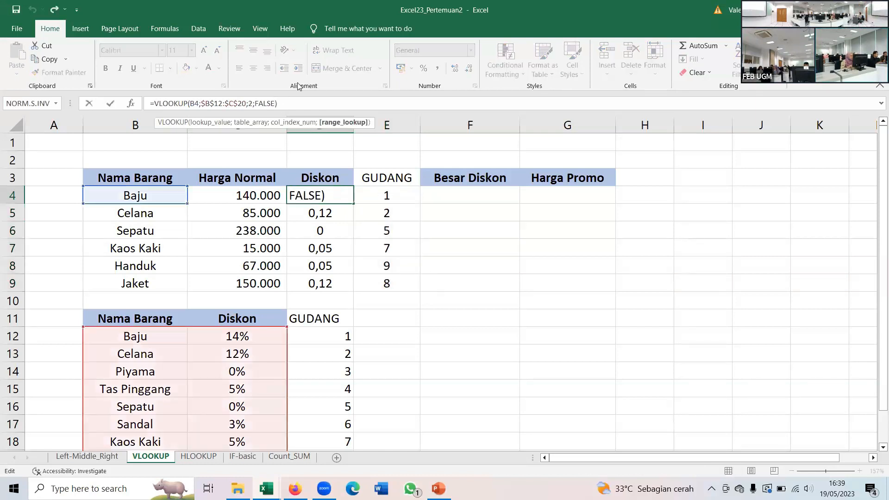
key("BackSpace")
key("BackSpace")
key("BackSpace")
key("BackSpace")
key("BackSpace")
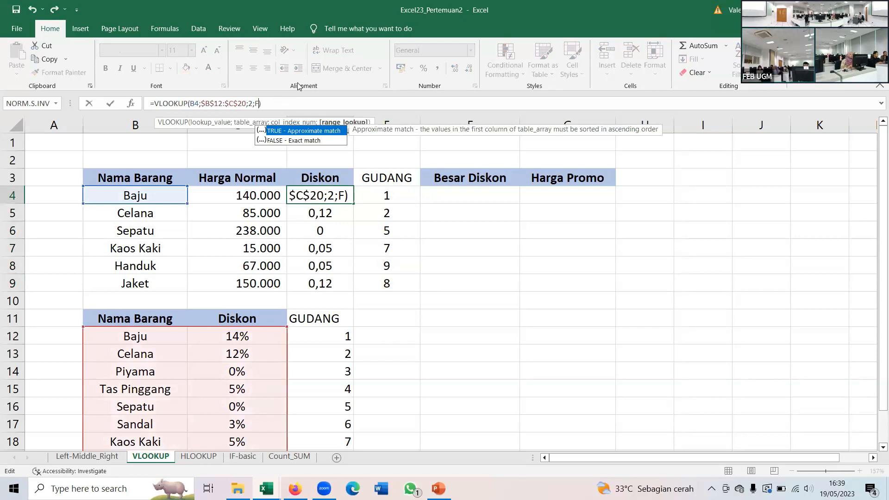
type("TRUE")
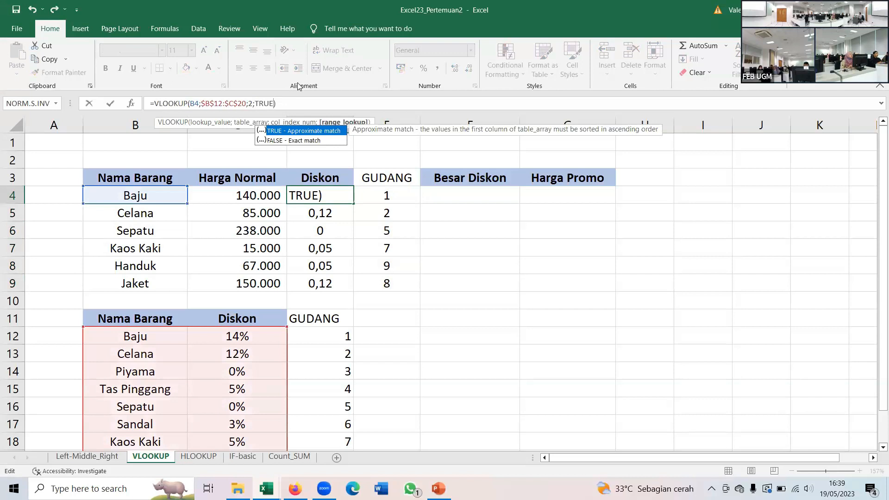
key("Return")
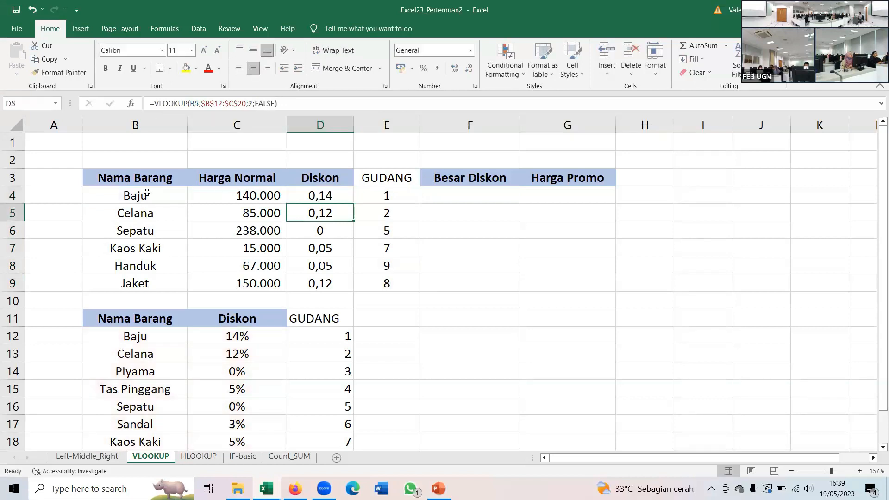
- Change the item name in B4 to BajX and compare the lookup formulas in E4 and D4
double_click(147, 194)
key("BackSpace")
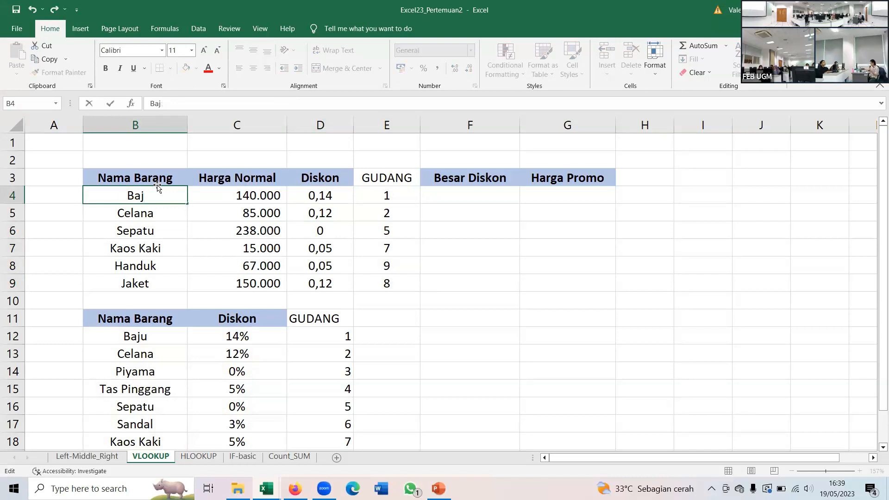
type("X")
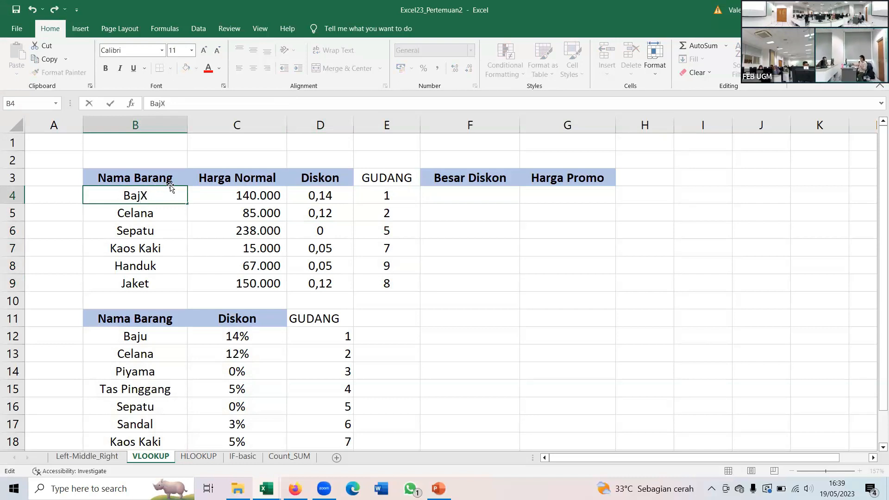
left_click(449, 199)
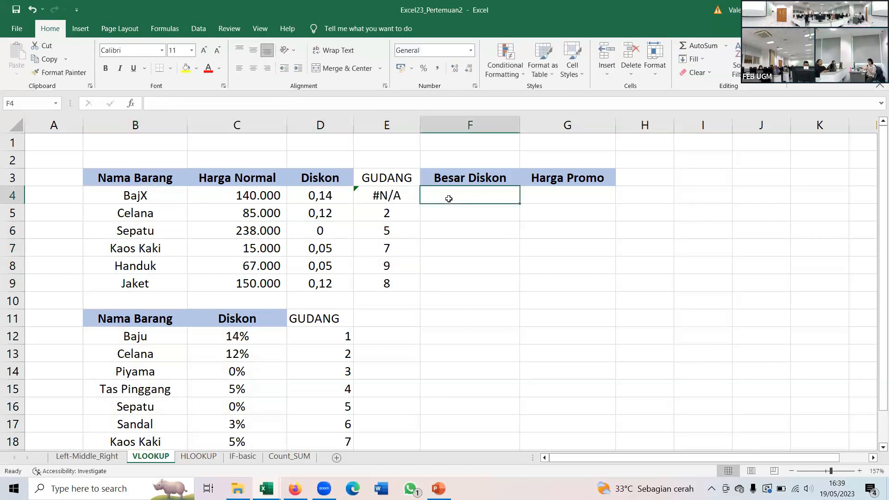
left_click(398, 196)
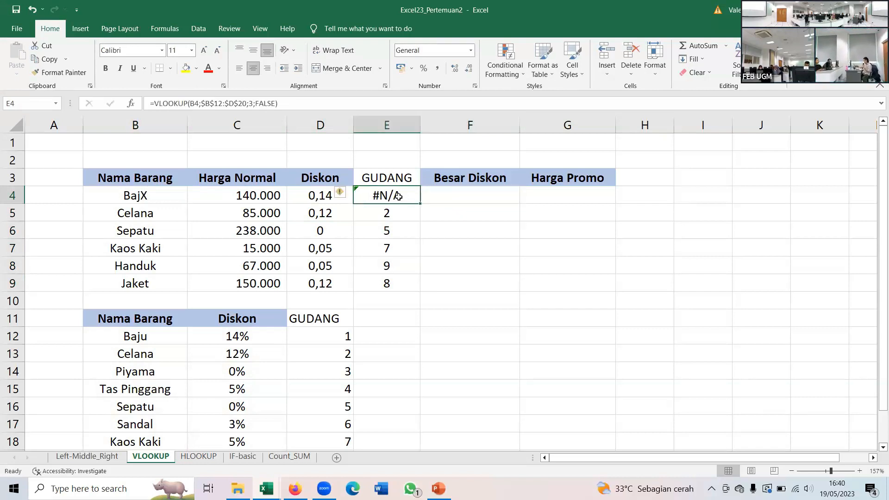
left_click(313, 196)
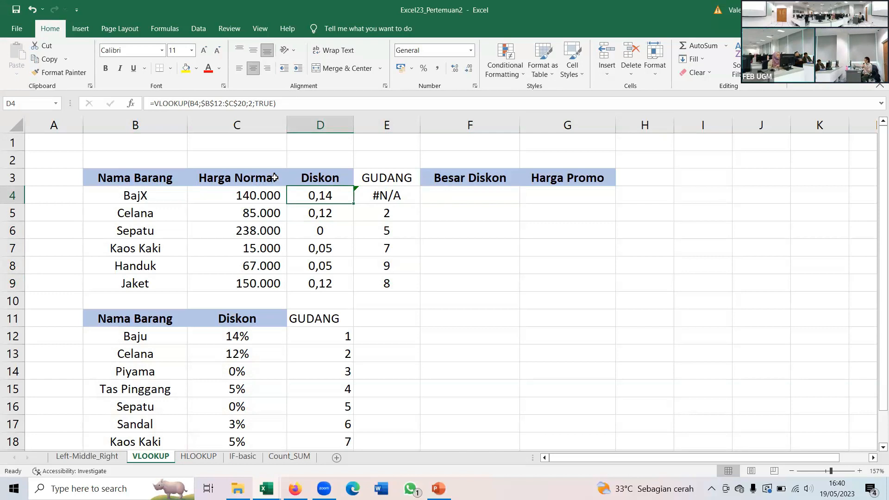
- Shorten the item name in B4 to Baj to test the approximate match
left_click(169, 195)
double_click(168, 196)
key("BackSpace")
key("Return")
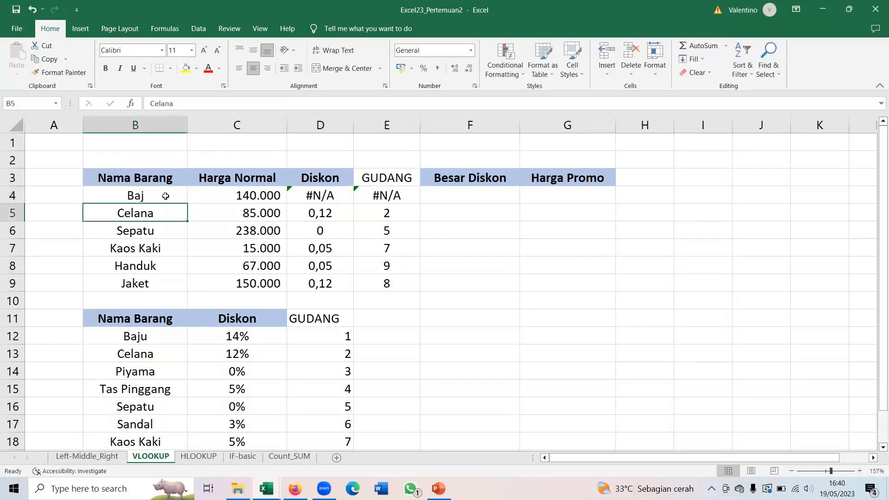
left_click(165, 196)
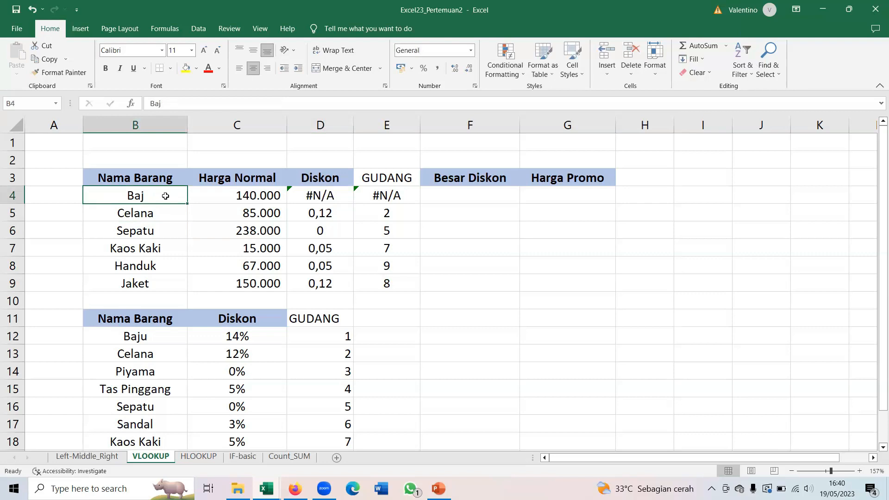
key("Return")
left_click(165, 196)
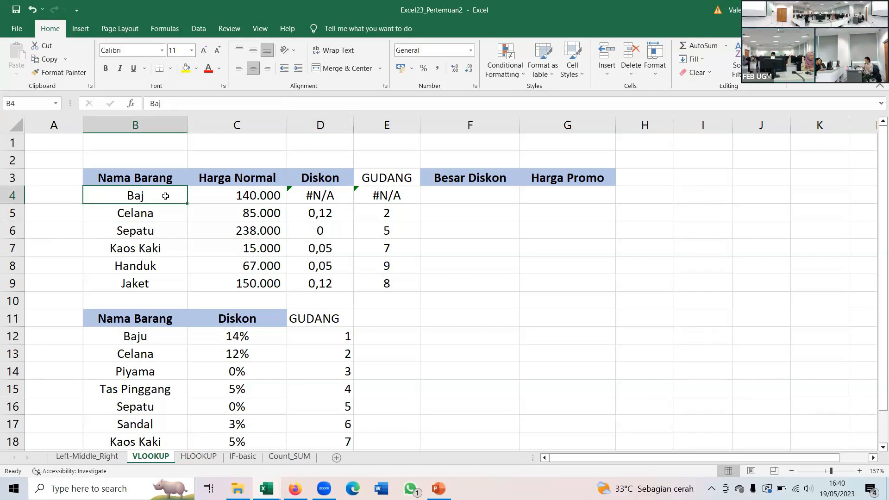
- Change the item name in B4 to BajA and inspect the Diskon formulas in D4 and D5
double_click(166, 196)
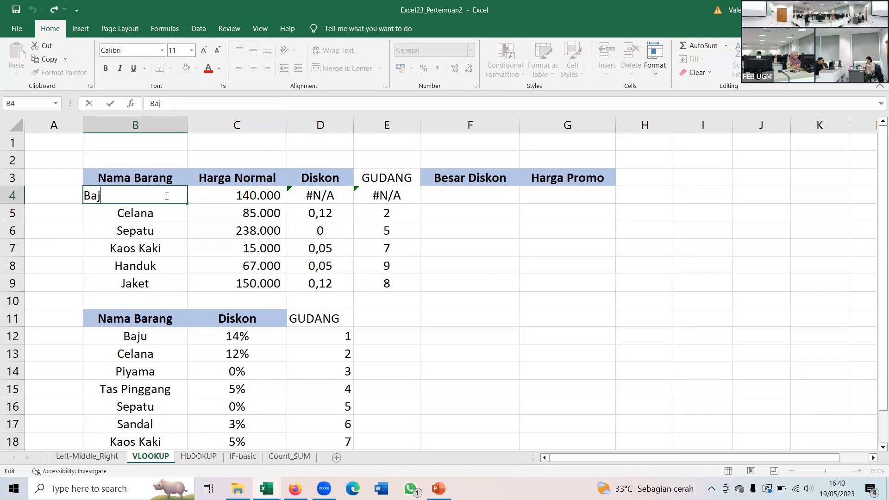
type("A")
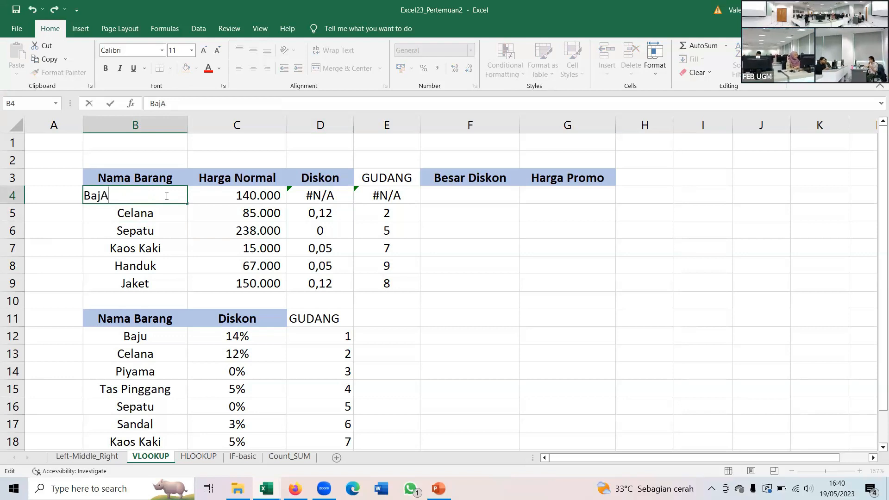
left_click(155, 217)
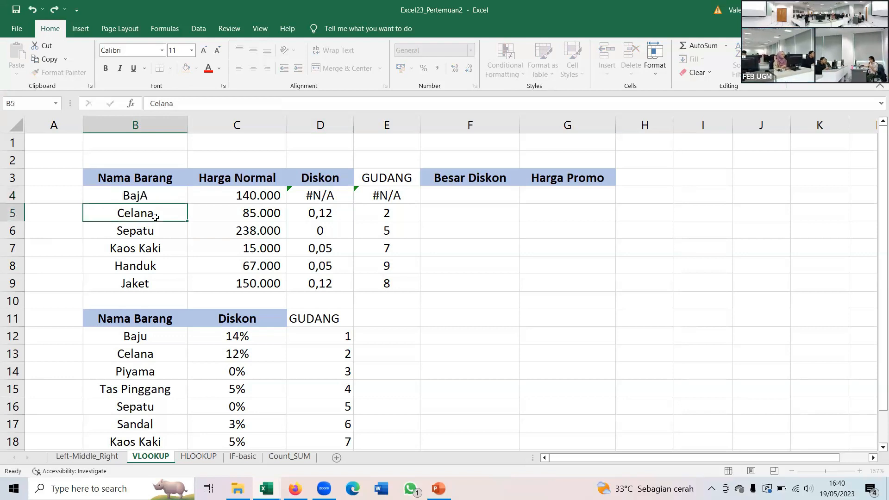
left_click(160, 193)
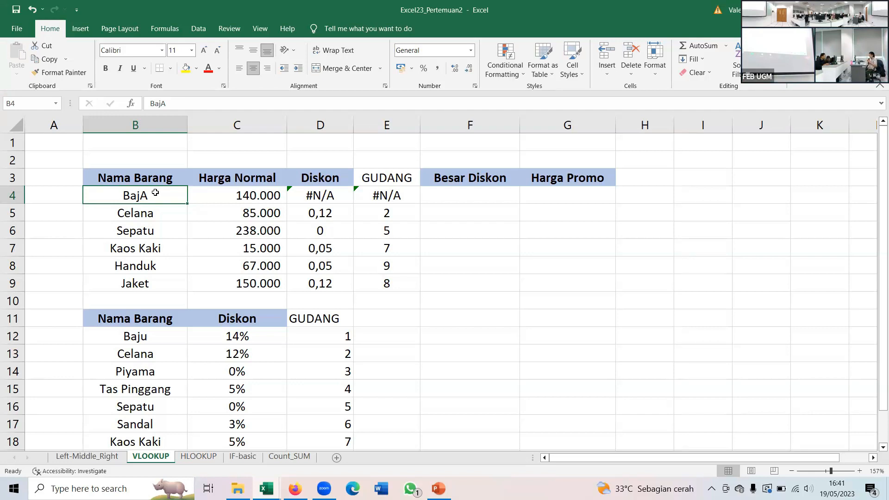
key("Down")
key("Down")
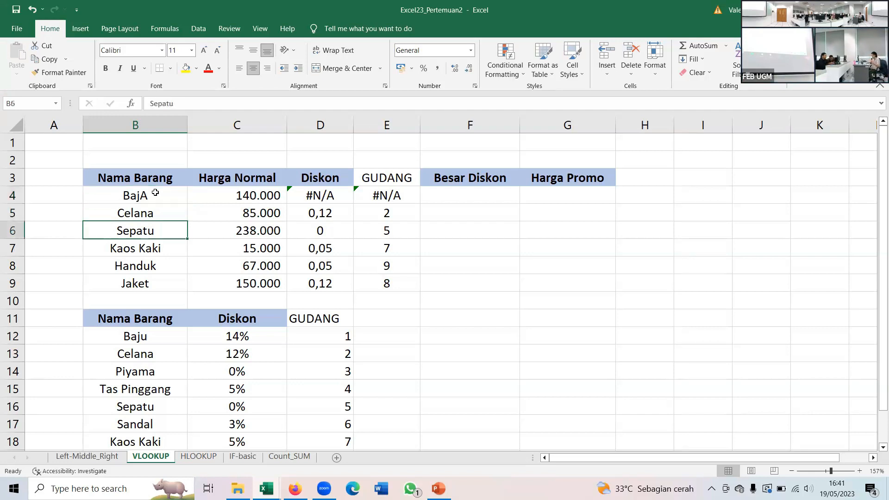
key("Up")
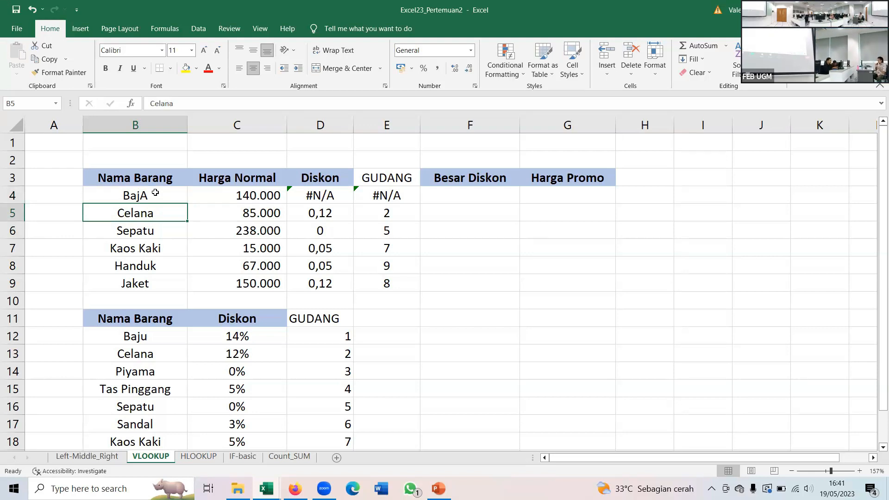
left_click(314, 192)
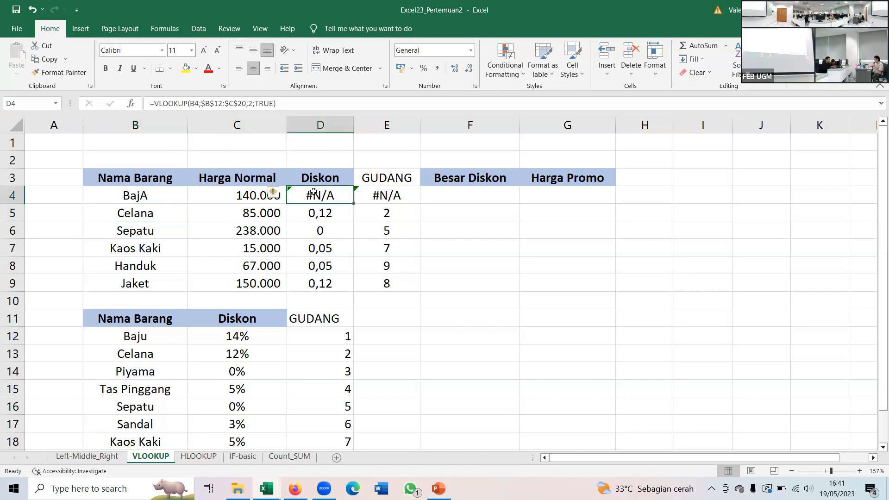
left_click(309, 216)
left_click(312, 192)
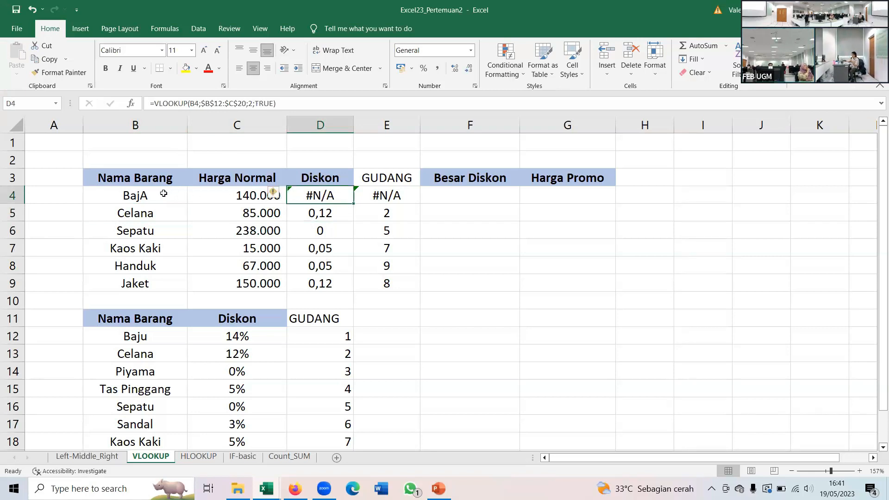
- Change the item name in B4 to BajU
double_click(175, 192)
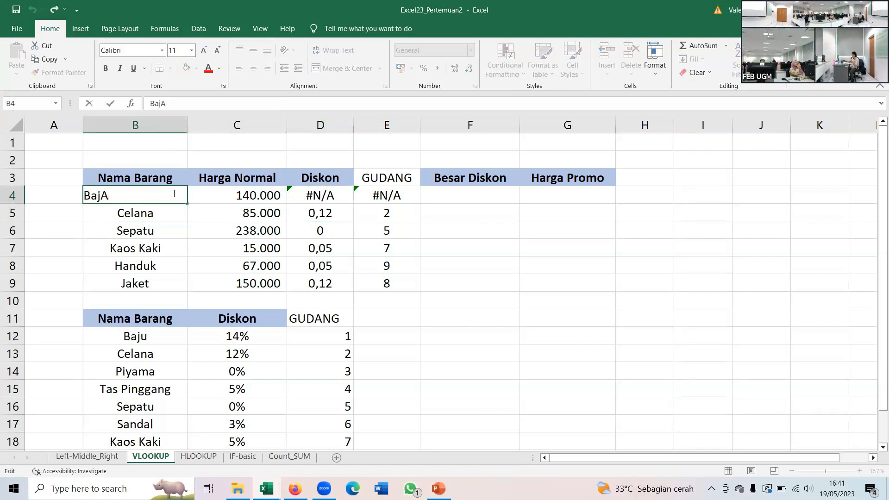
key("BackSpace")
type("U")
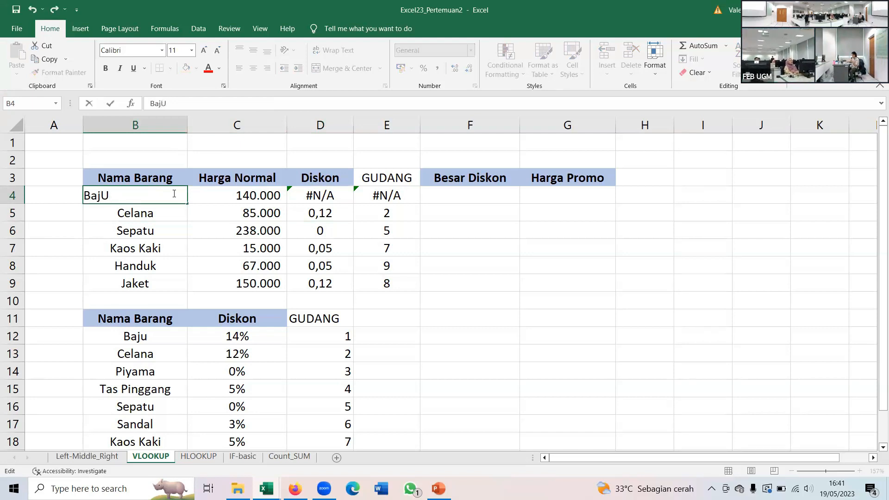
key("Return")
left_click(173, 194)
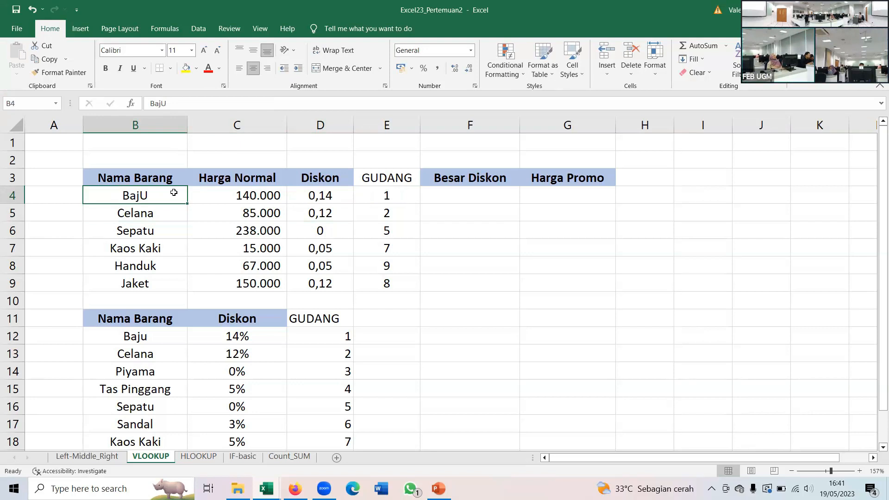
- Open the HLOOKUP sheet and examine the Jakarta entry and its Lama Pengiriman in the lookup table
left_click(199, 456)
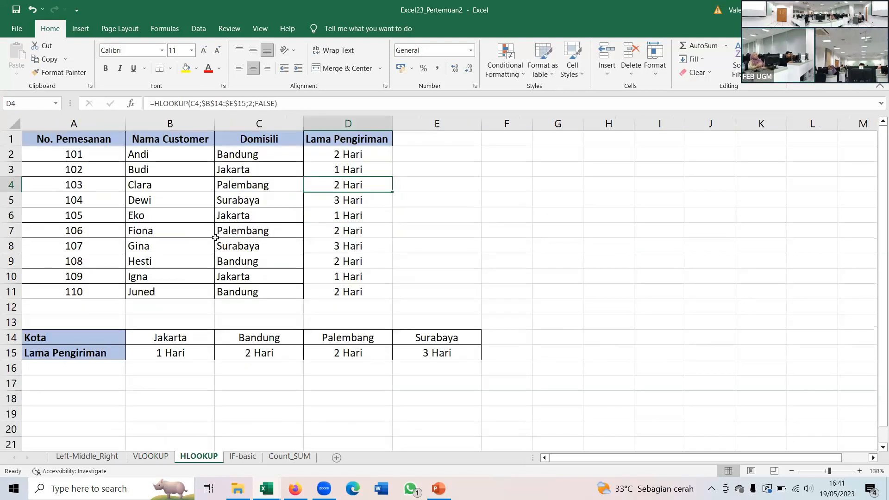
left_click(175, 341)
left_click(170, 356)
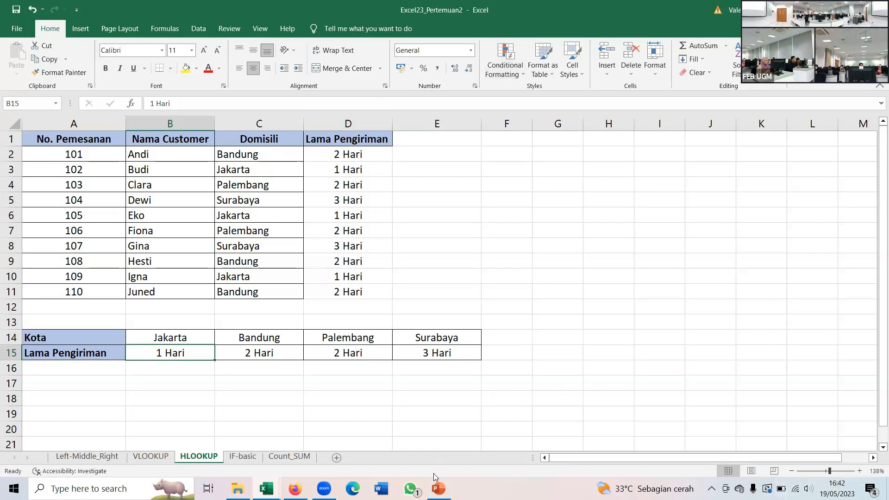
- Switch to the PowerPoint training presentation and advance to the AND & OR slide
left_click(438, 488)
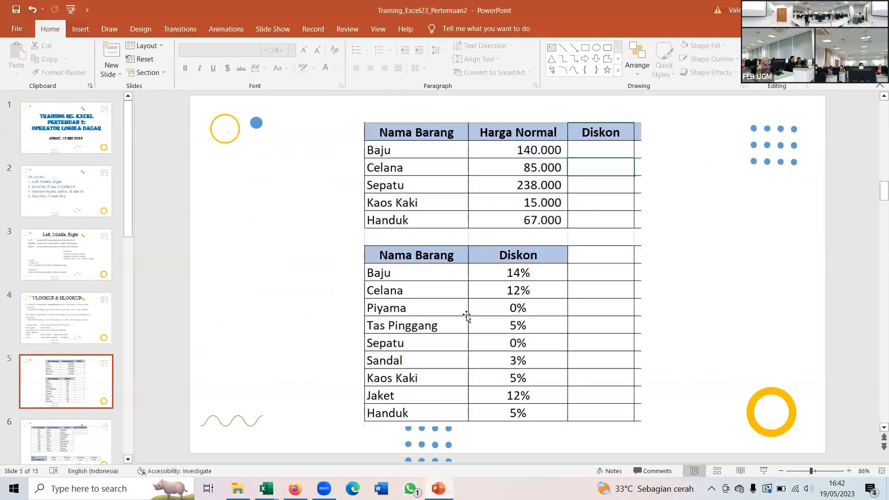
scroll(466, 316, "down", 1)
scroll(466, 316, "down", 1)
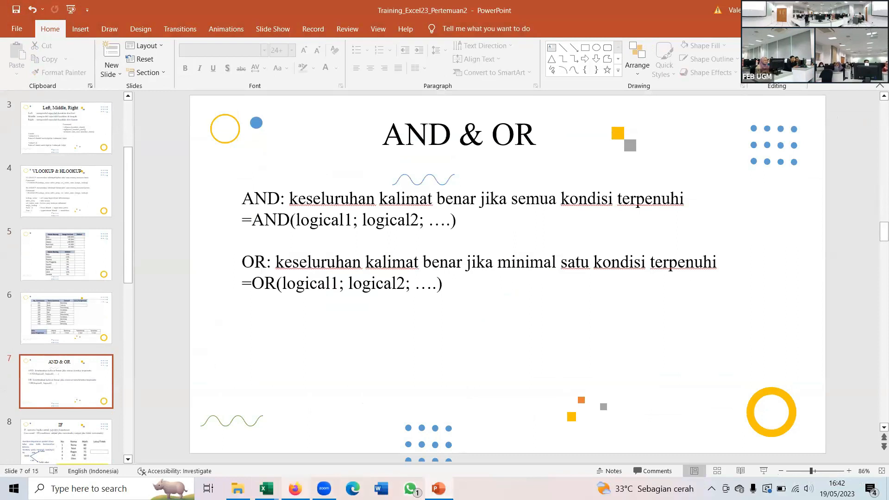
- Switch to Excel to review the ticket and class tables on the Left-Middle_Right sheet, and return to PowerPoint's AND & OR slide
mouse_move(266, 489)
left_click(230, 453)
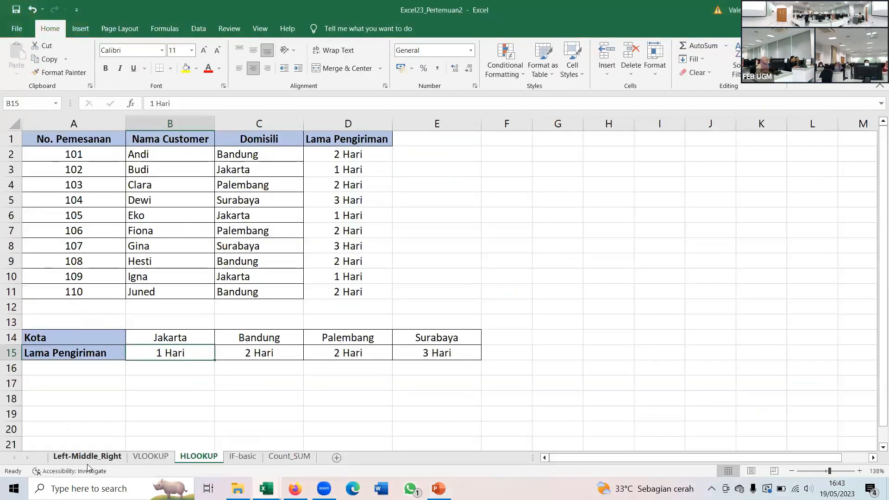
left_click(88, 457)
scroll(609, 301, "up", 2)
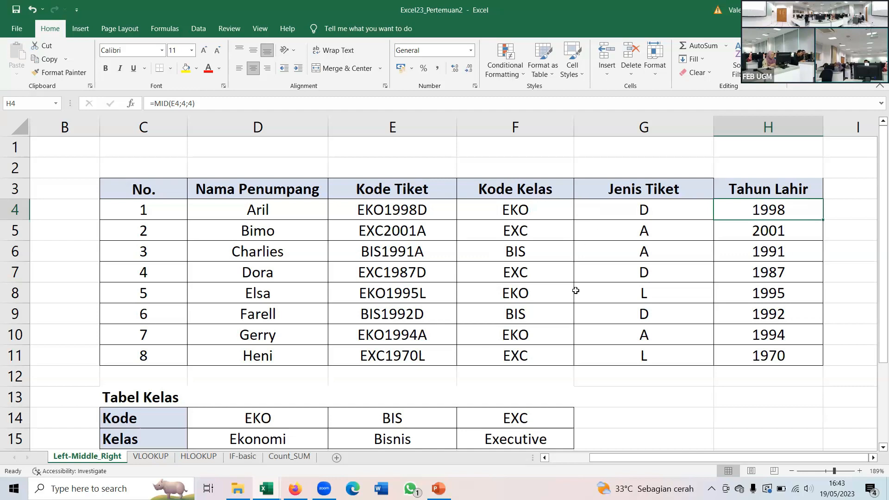
scroll(371, 376, "down", 1)
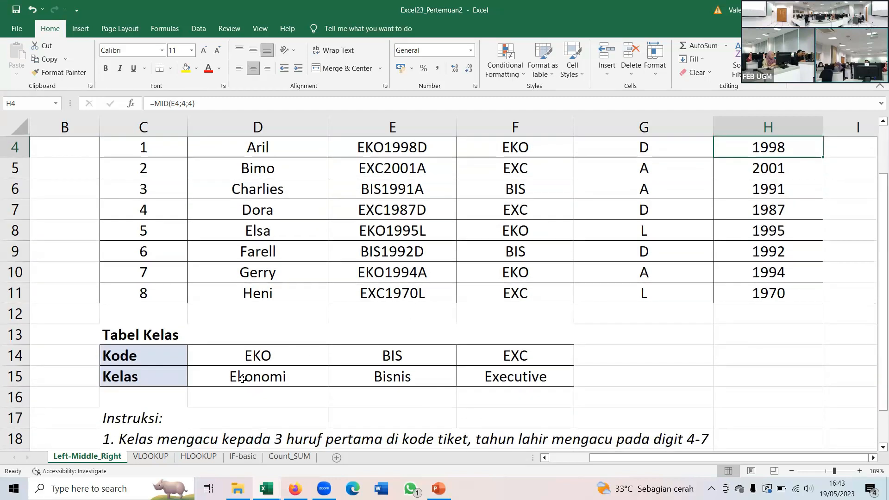
left_click(438, 488)
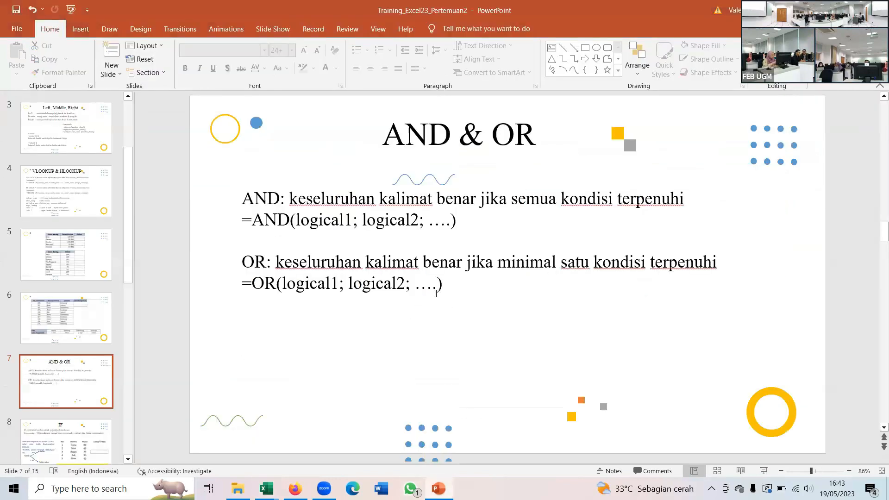
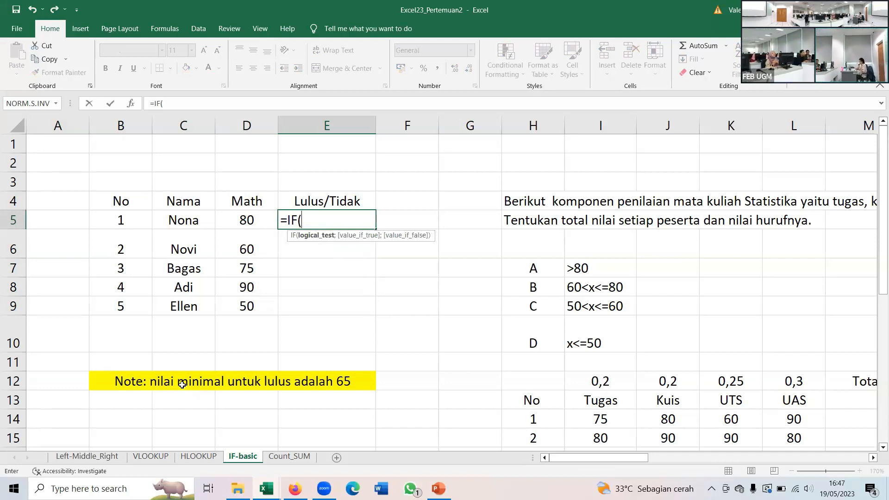
- Continue the IF formula in E5 with the test D5>=65 and "LULUS" as the value if true
left_click(246, 222)
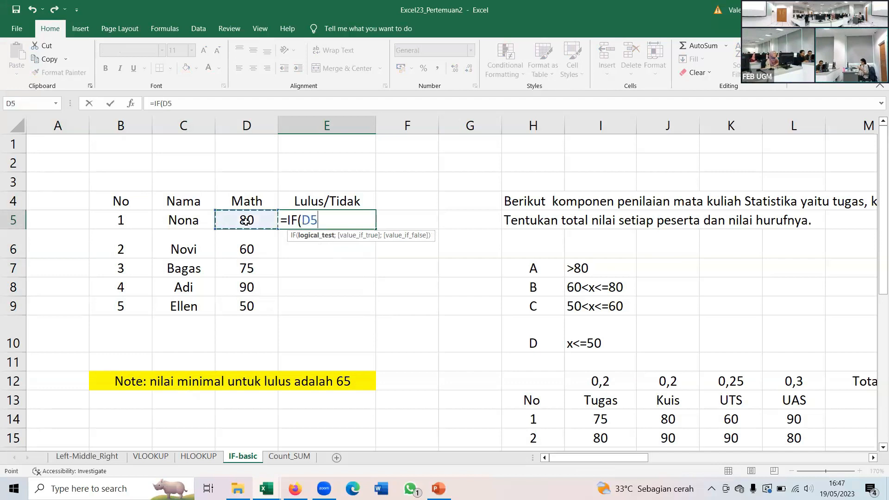
type(">=65")
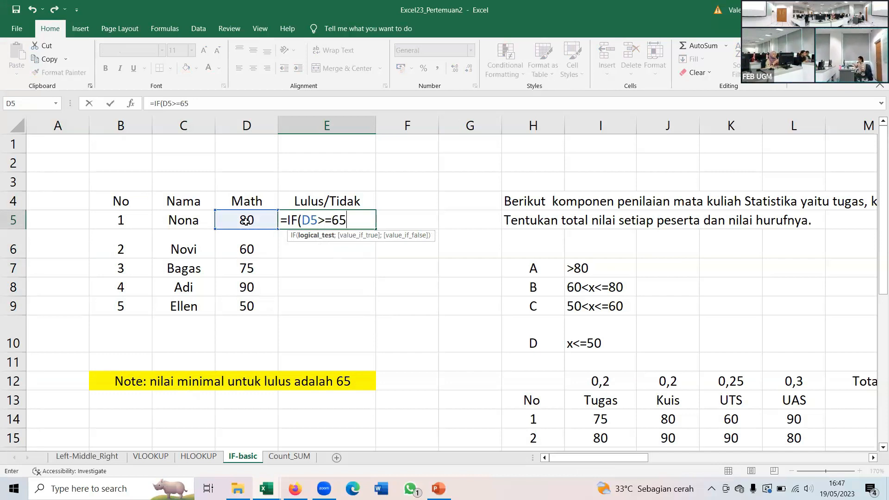
type(";")
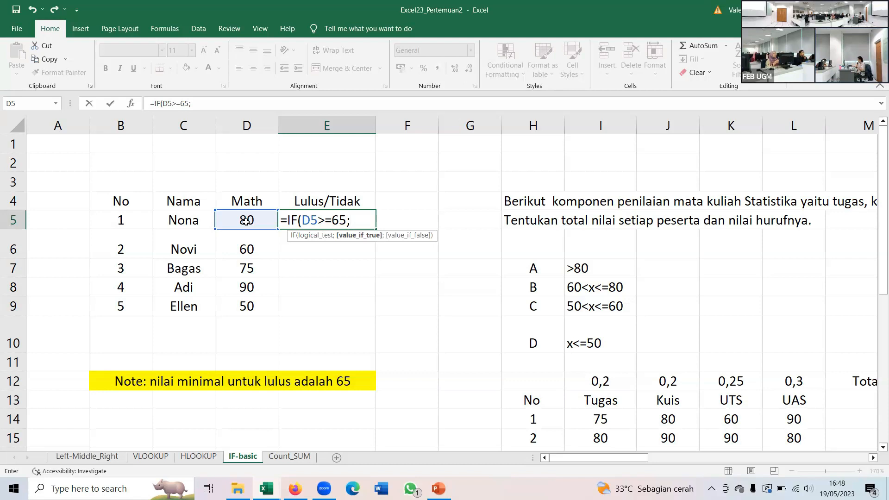
type("\"LULU")
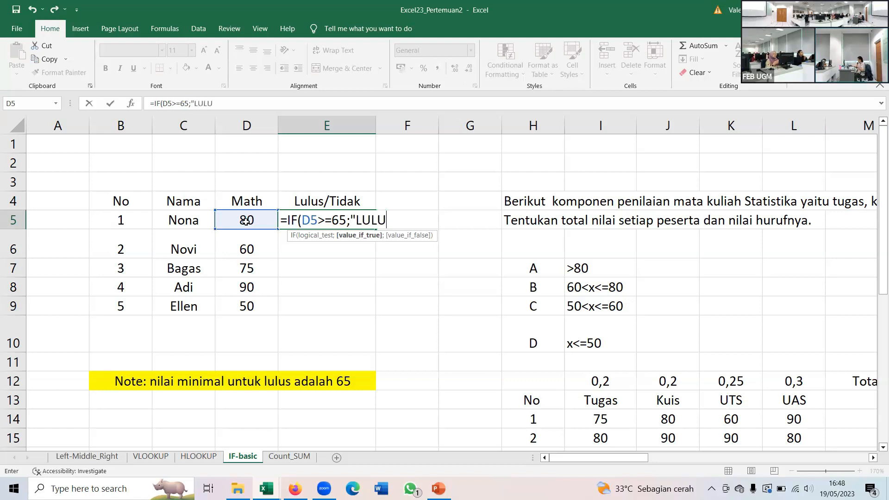
type("S'")
type("'")
type(";")
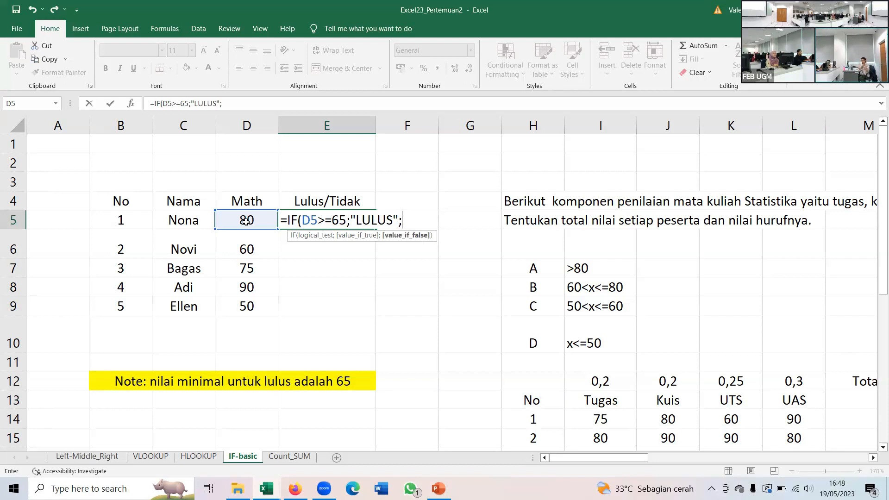
- Finish the E5 formula with "TIDAK LULUS" as the value if false, and copy it down to E9
type("'")
key("BackSpace")
type("\"TIDAK ")
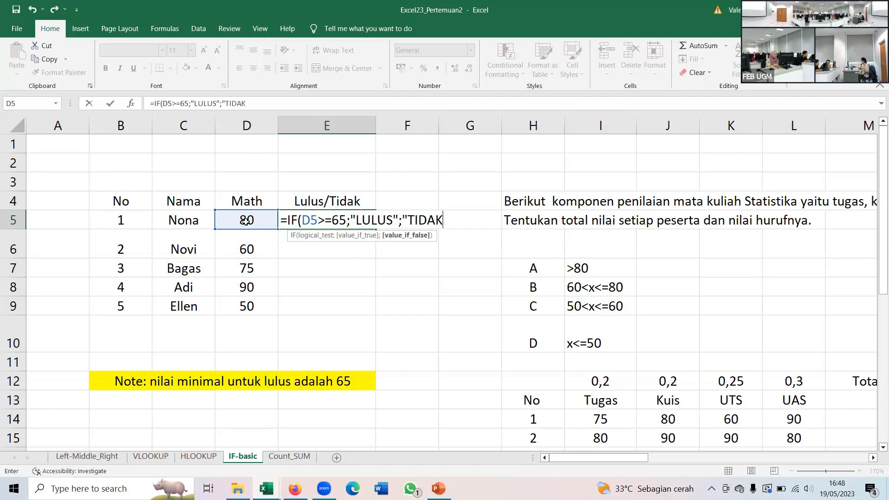
type("LULUS")
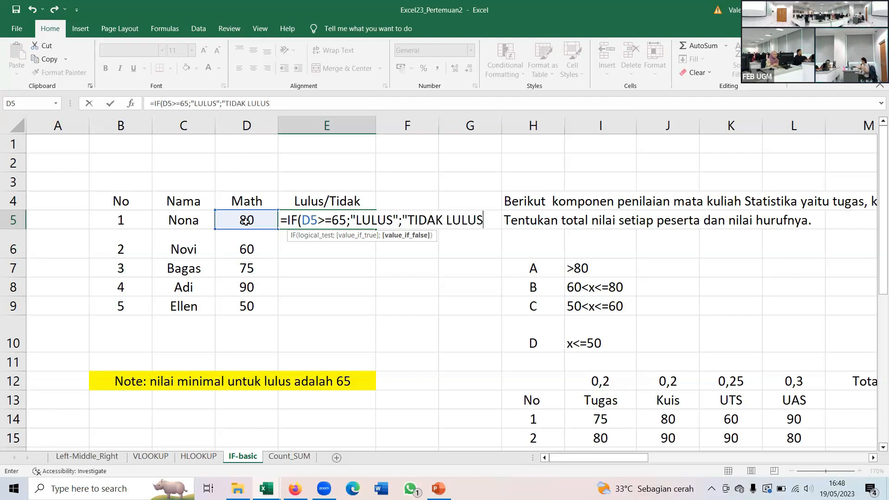
type("\")")
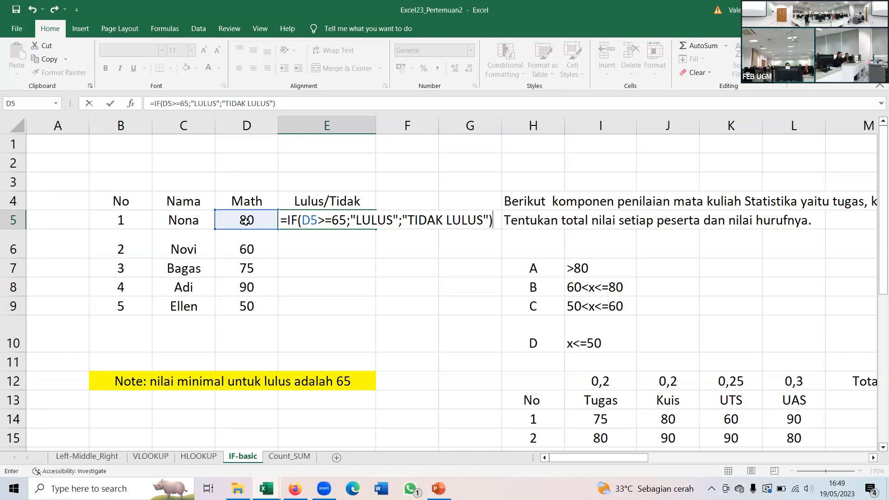
key("Return")
key("Up")
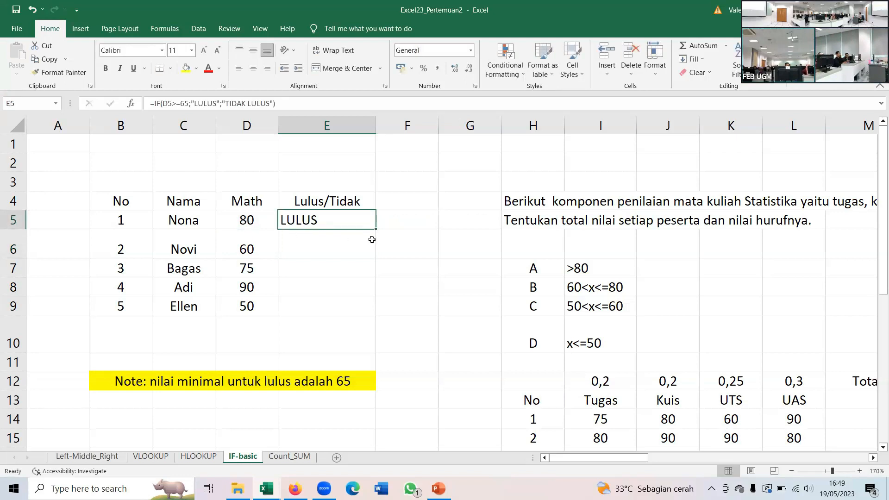
left_click_drag(377, 228, 362, 308)
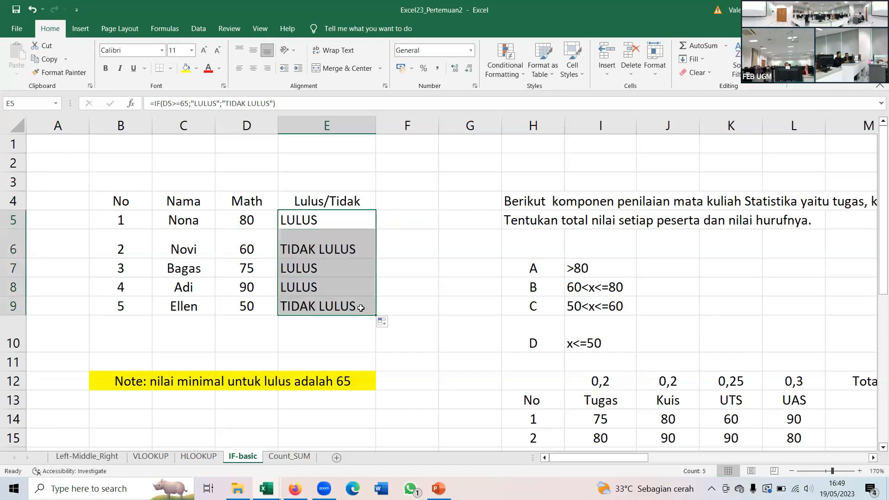
- Examine the copied IF formulas in E6:E9 and compare the last one with its row's Math score
left_click(345, 248)
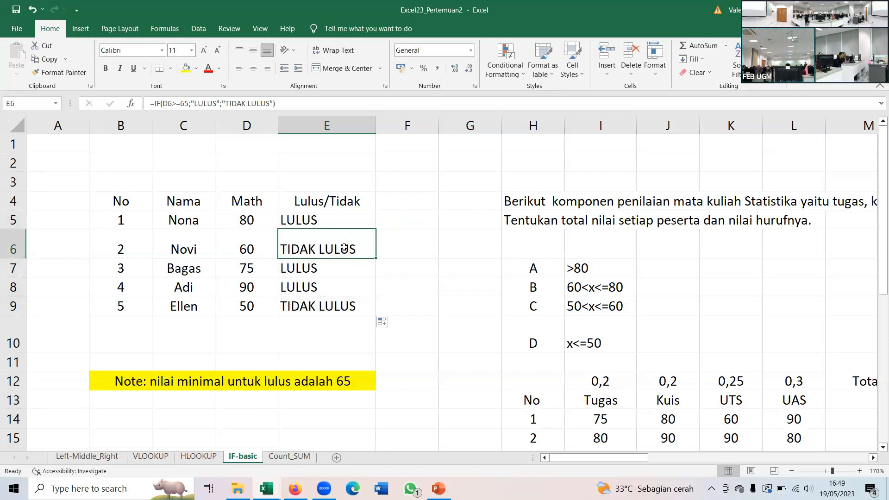
key("Down")
key("Down")
key("Up")
key("Down")
key("Down")
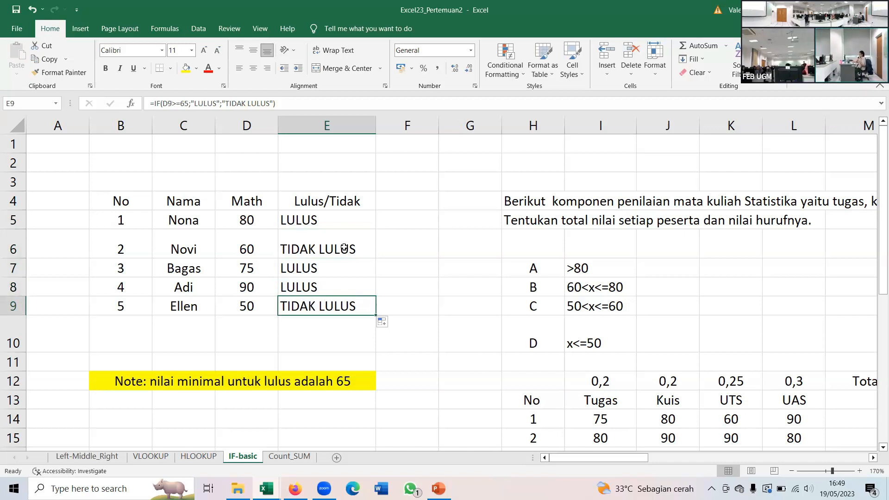
key("Left")
key("Left")
key("Right")
key("Right")
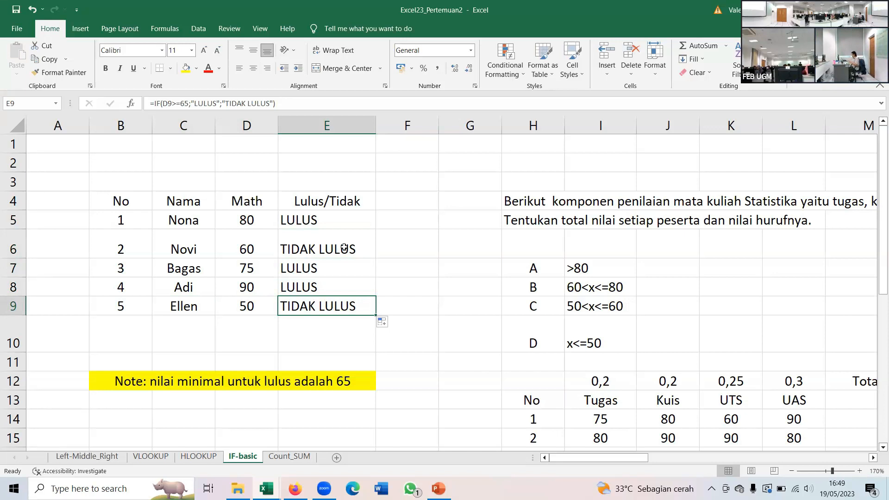
- Enter the label KKM in C10 and the passing score 65 in D10
key("Down")
key("Left")
key("Left")
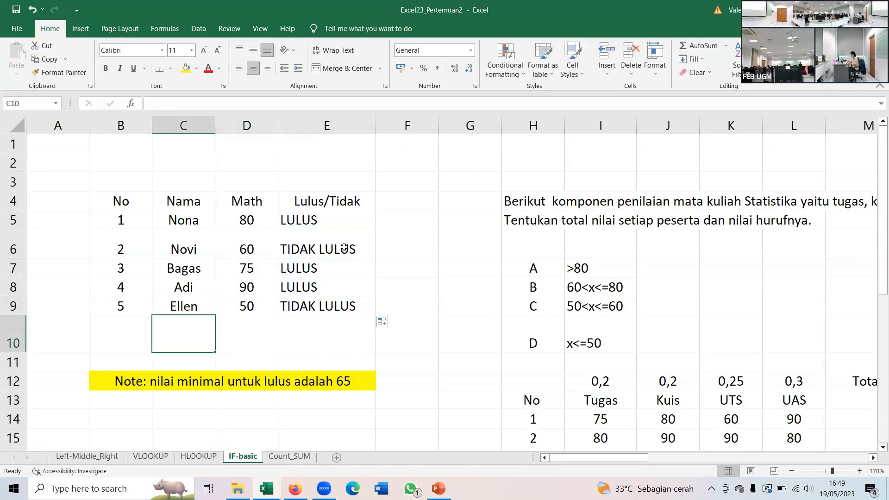
type("KKM")
key("Tab")
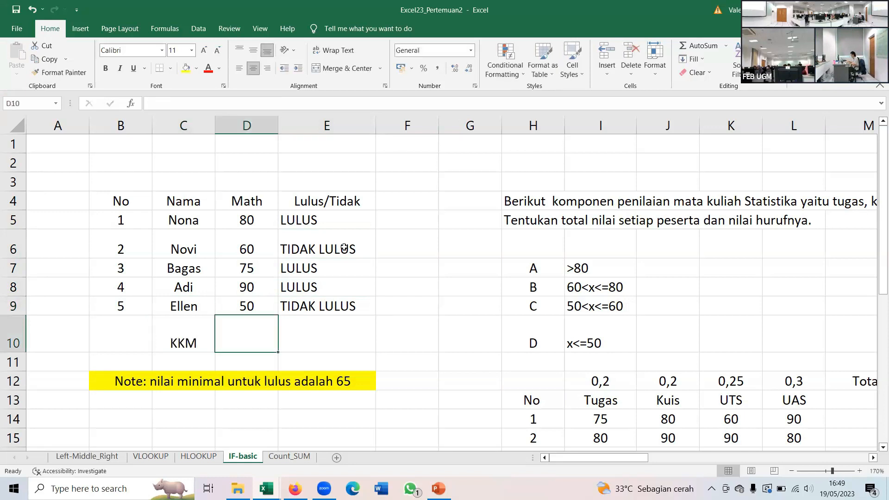
type("65")
key("Left")
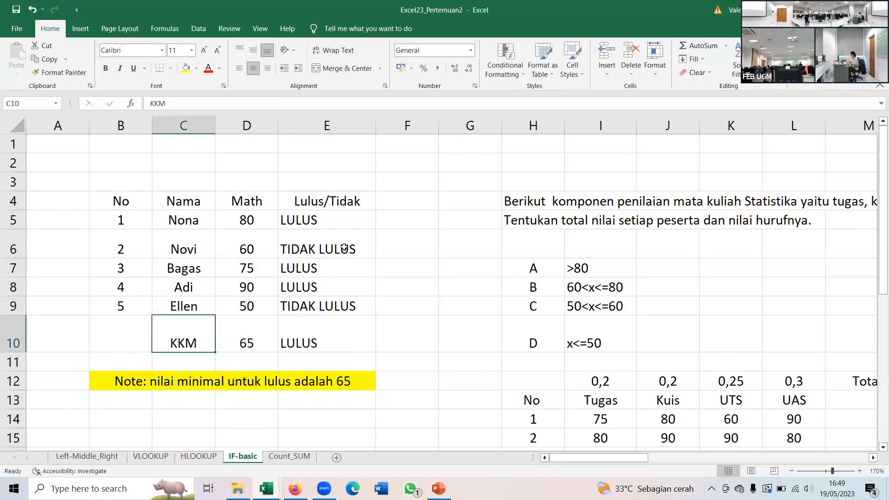
- Delete the automatically extended formula from E10
key("Right")
key("Right")
key("Delete")
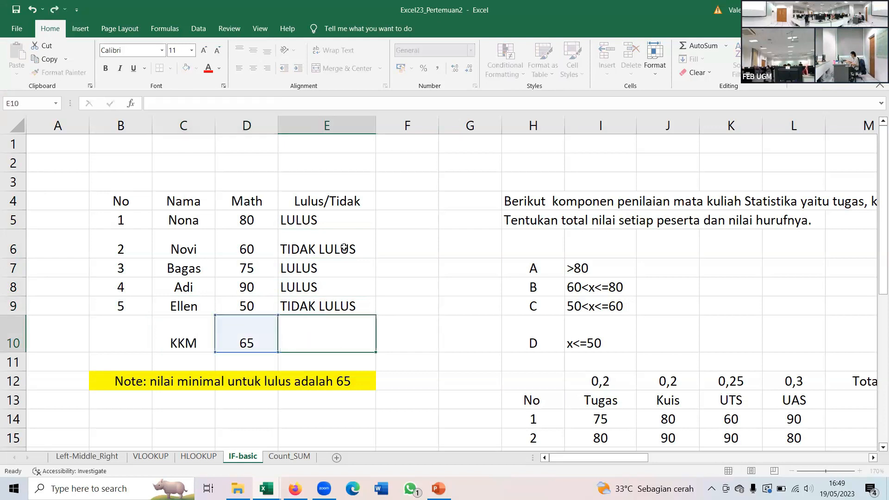
key("Up")
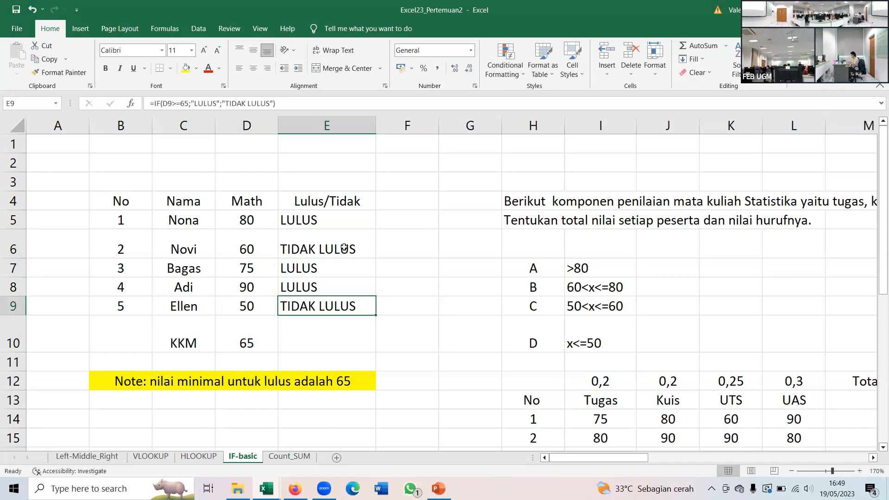
- Enter LULUS in C11 and TIDAK LULUS in D11, and widen column D to fit the text
key("Down")
key("Down")
key("Left")
key("Left")
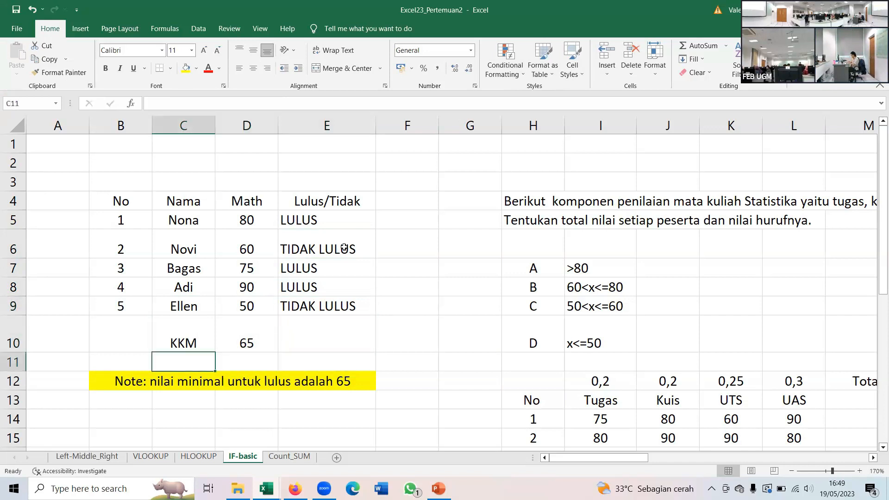
type("LULUS")
key("Tab")
type("I")
key("BackSpace")
type("TID")
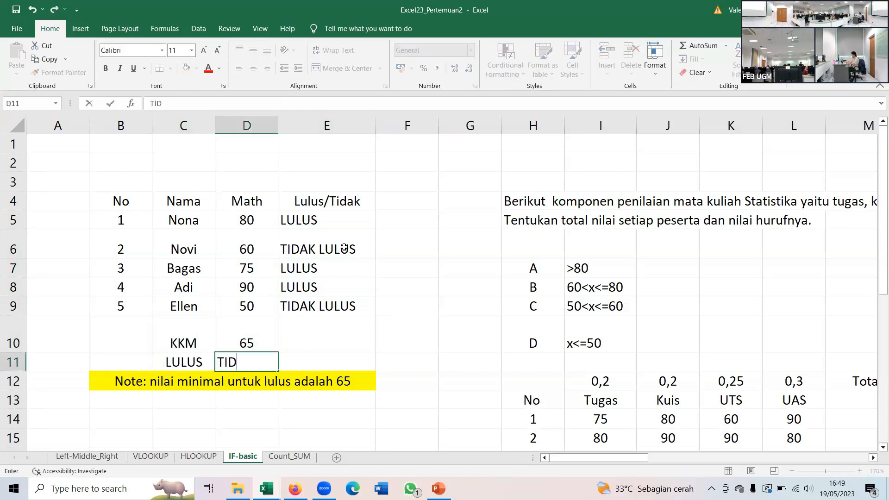
type("AK LULUS")
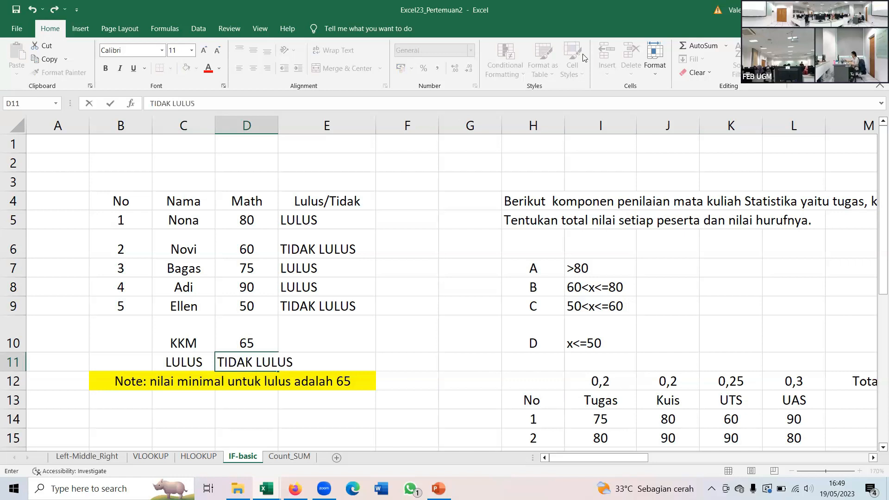
left_click(282, 129)
left_click_drag(278, 129, 299, 136)
- Examine the arguments of the IF formula in E5 and the matching KKM, LULUS and TIDAK LULUS cells in rows 10 and 11
left_click(342, 216)
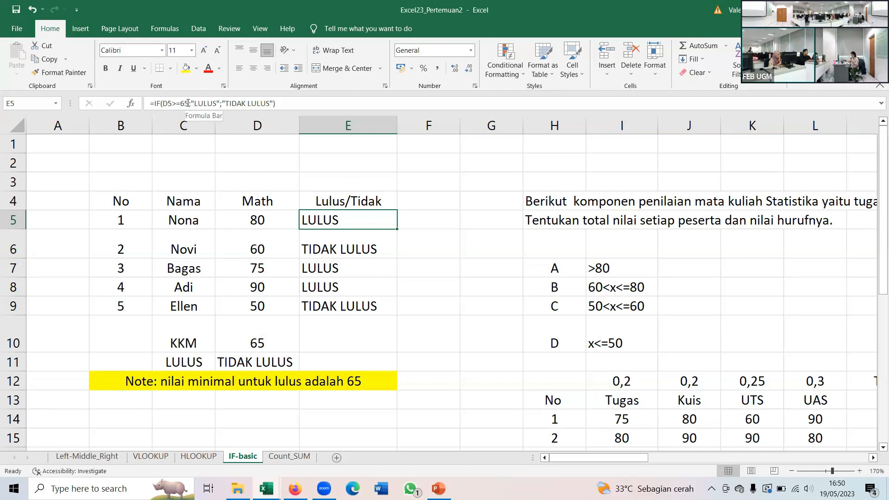
left_click(204, 102)
left_click(234, 102)
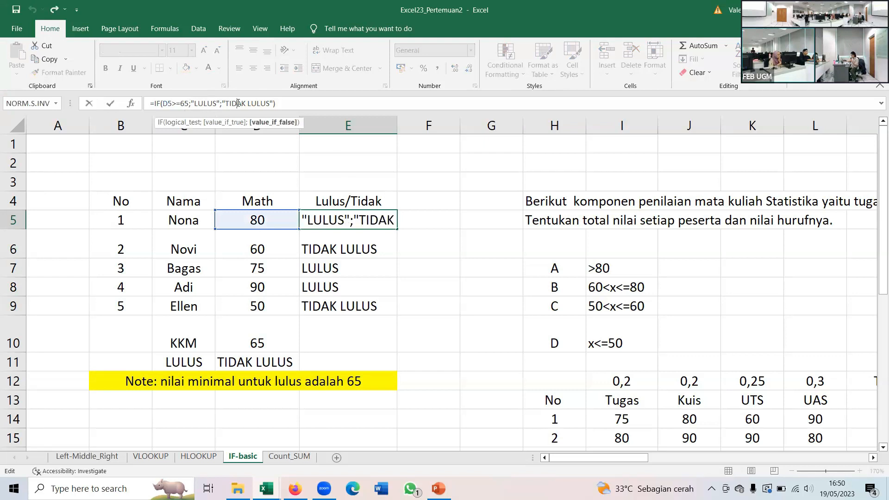
left_click(295, 105)
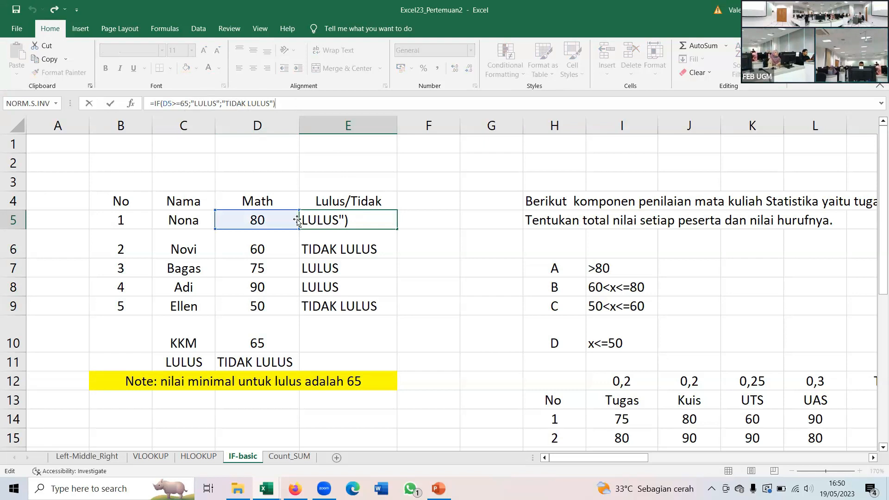
left_click(272, 332)
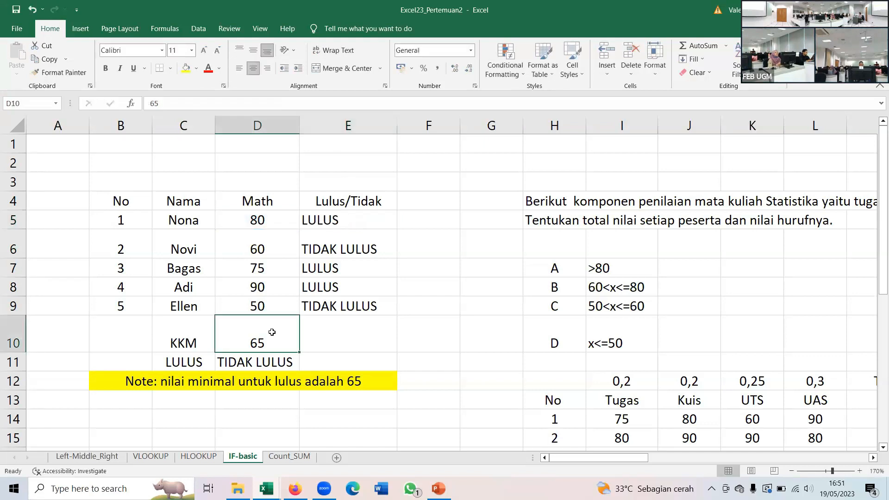
key("Down")
key("Left")
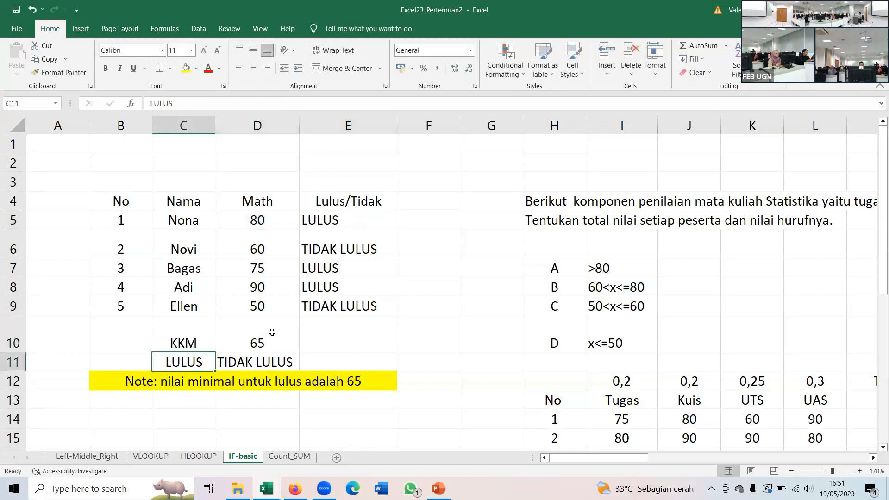
key("Right")
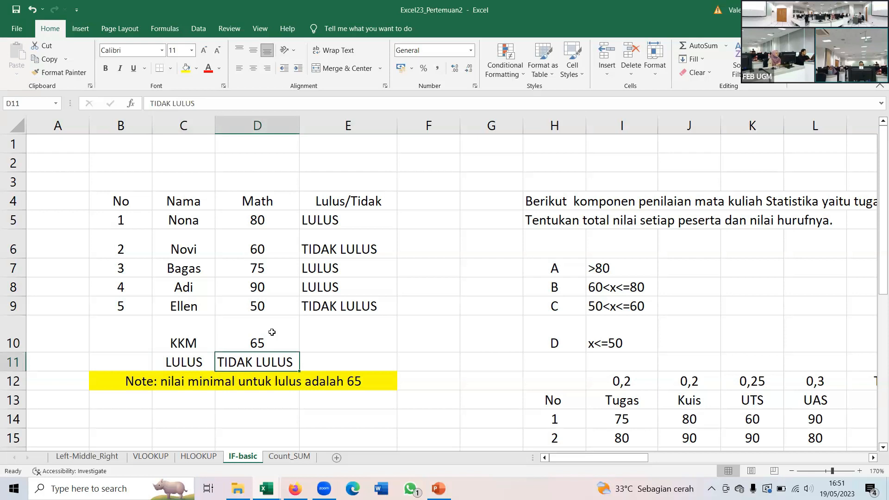
key("Up")
key("Up")
key("Up")
key("Up")
key("Up")
key("Up")
key("Up")
key("Down")
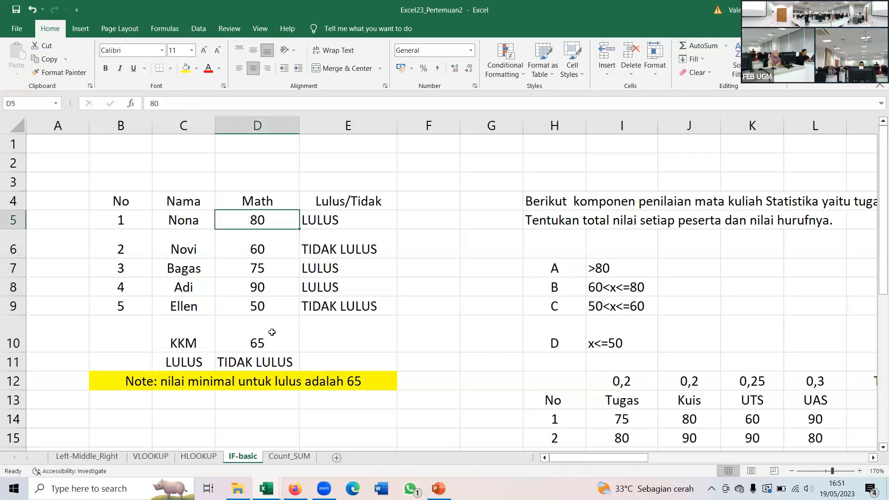
- Replace the typed 65 in the E5 IF formula with the absolute reference $D$10
key("Right")
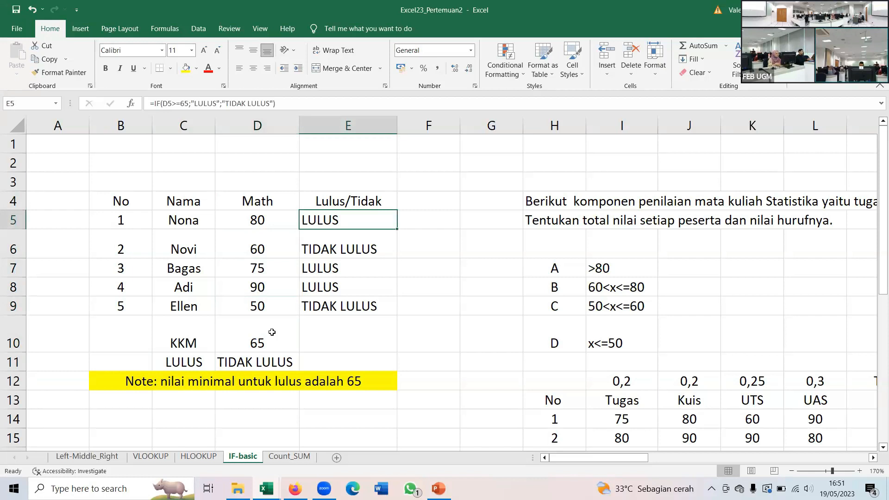
left_click(189, 100)
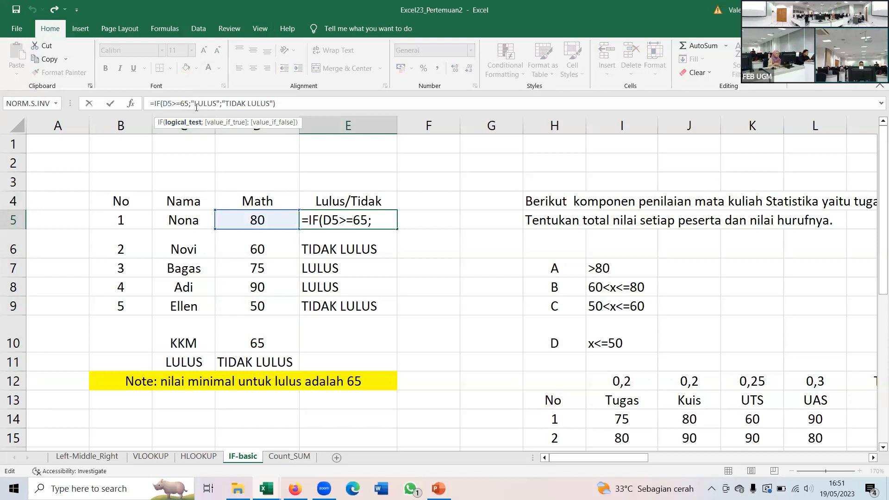
key("BackSpace")
key("BackSpace")
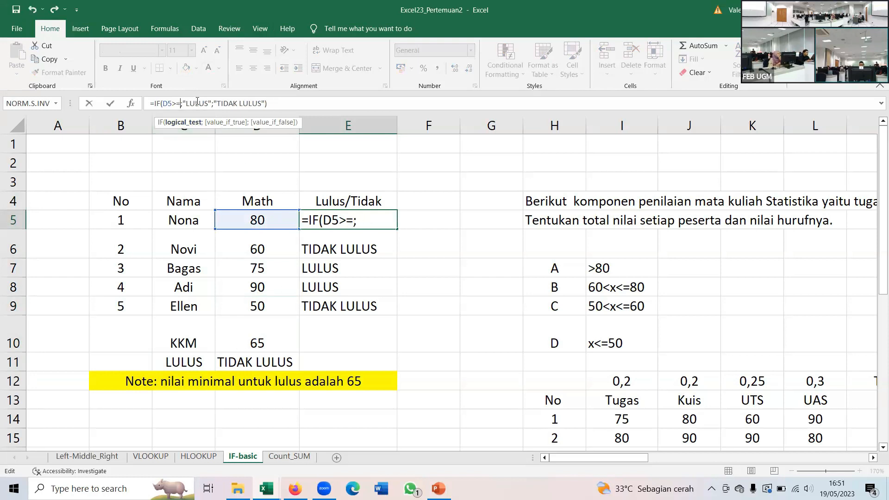
left_click(268, 343)
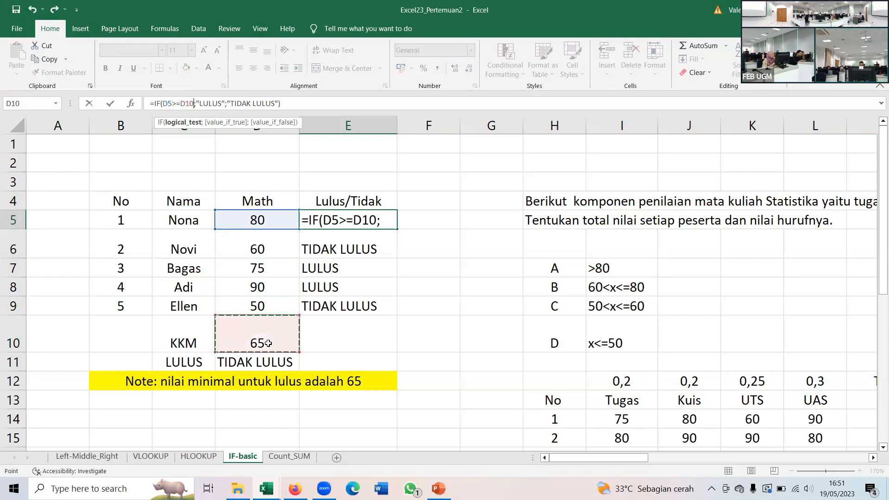
key("F4")
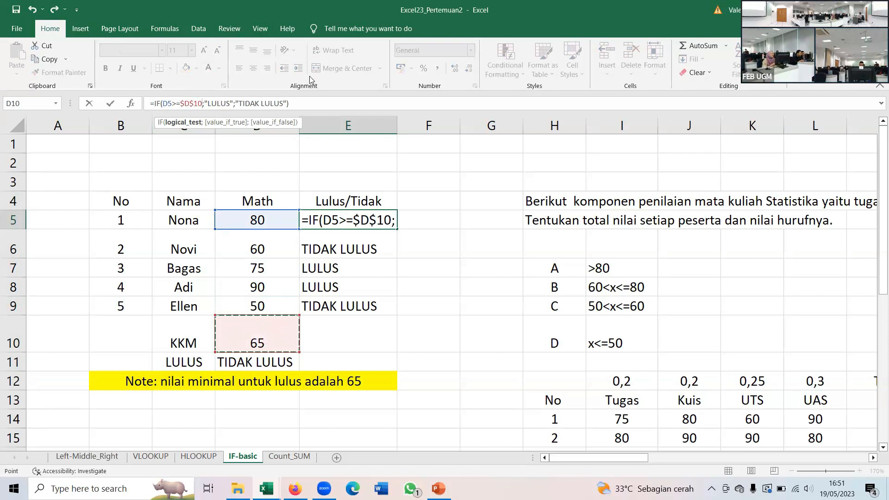
left_click(301, 102)
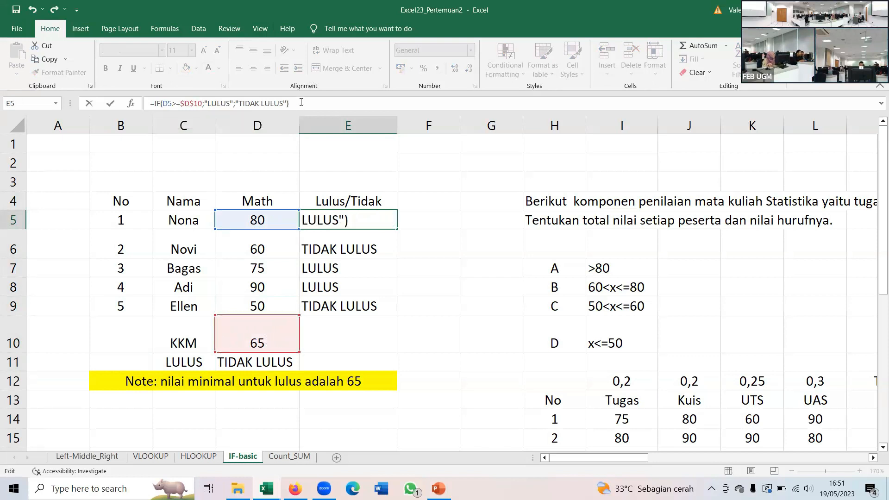
key("Return")
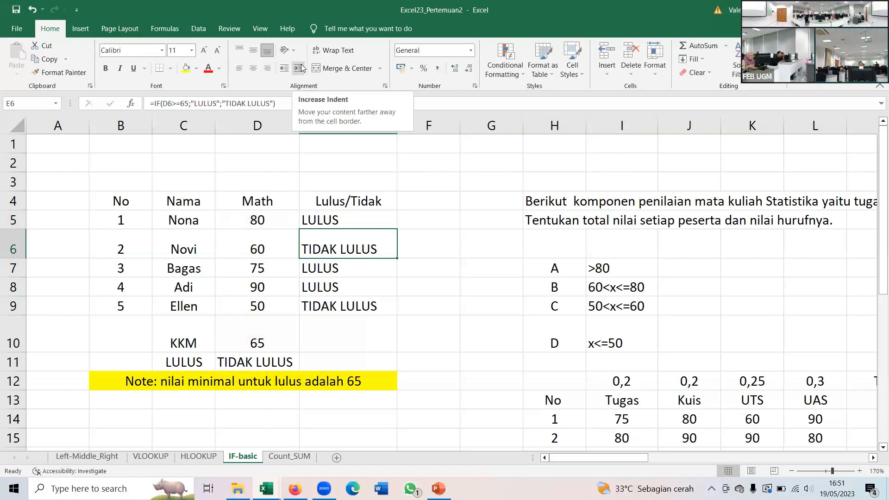
- Clear the old results in E6:E9 and fill the E5 formula with the $D$10 reference down to E9
key("F2")
key("Return")
key("BackSpace")
key("Return")
key("BackSpace")
key("Return")
key("BackSpace")
key("Return")
key("Up")
key("Up")
key("Up")
key("Up")
key("Up")
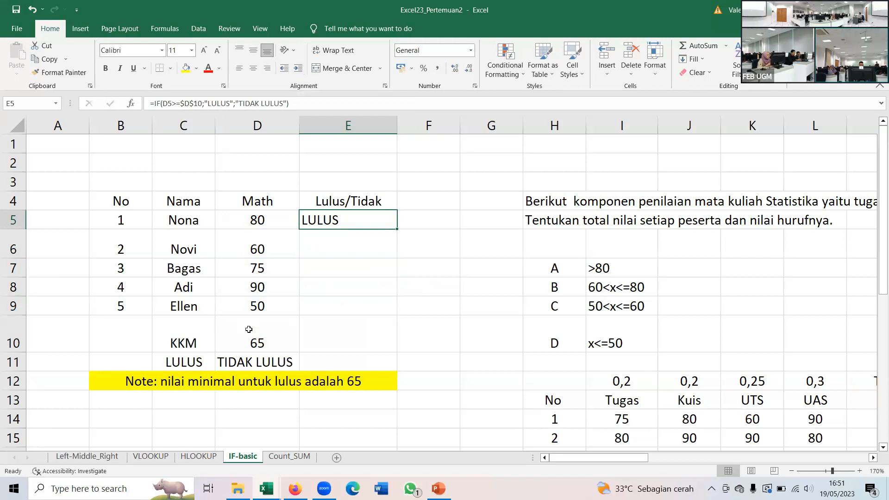
left_click(301, 103)
key("Return")
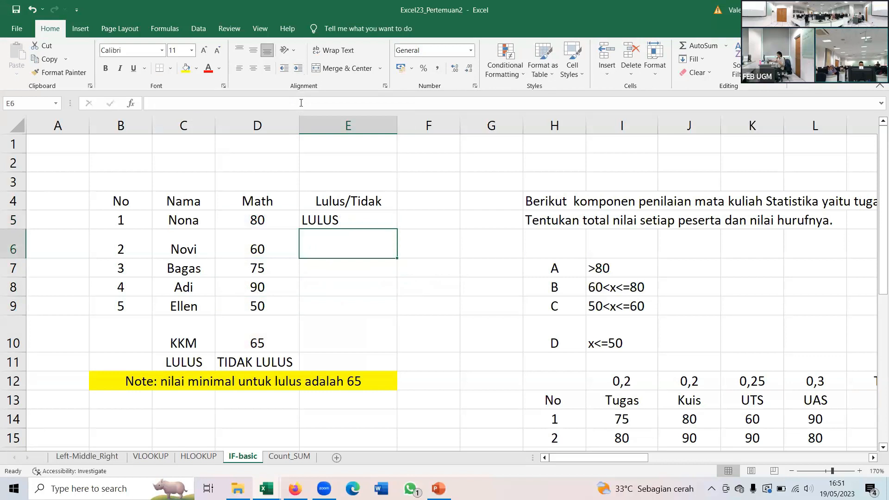
left_click(353, 219)
left_click_drag(397, 230, 383, 306)
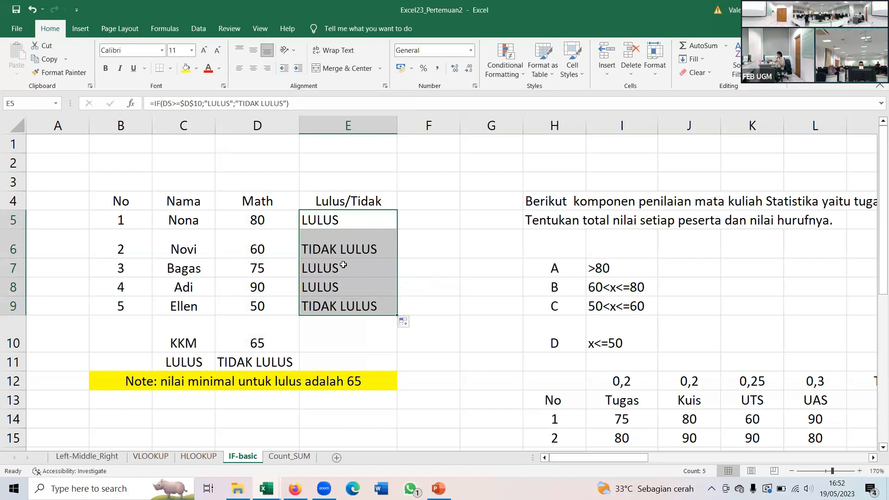
- Check the copied IF formula against the KKM cell and set the KKM value in D10 to 60
left_click(341, 249)
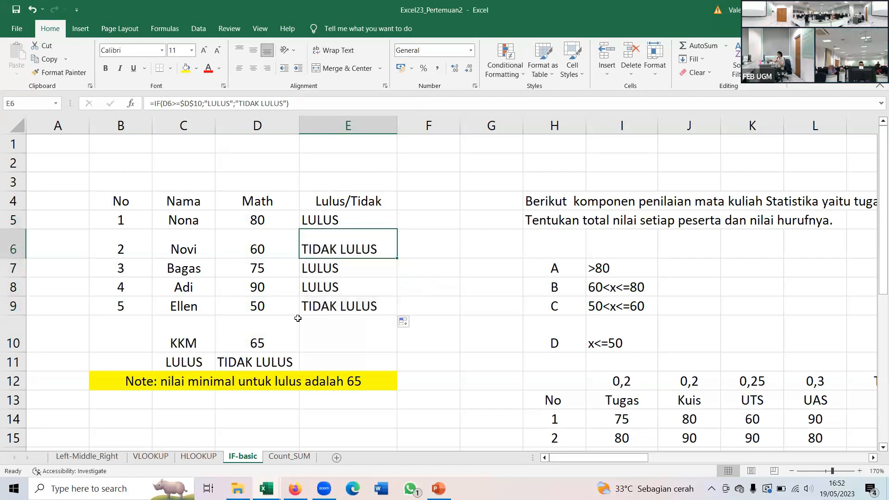
left_click(278, 335)
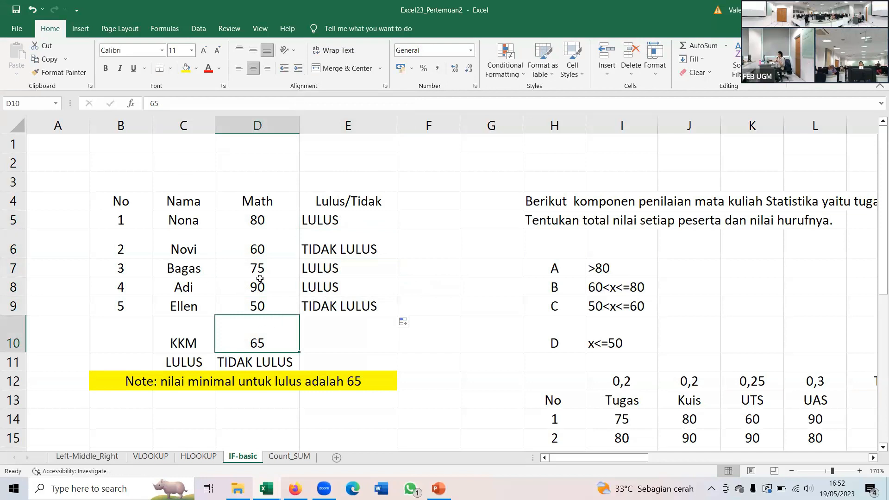
left_click(354, 226)
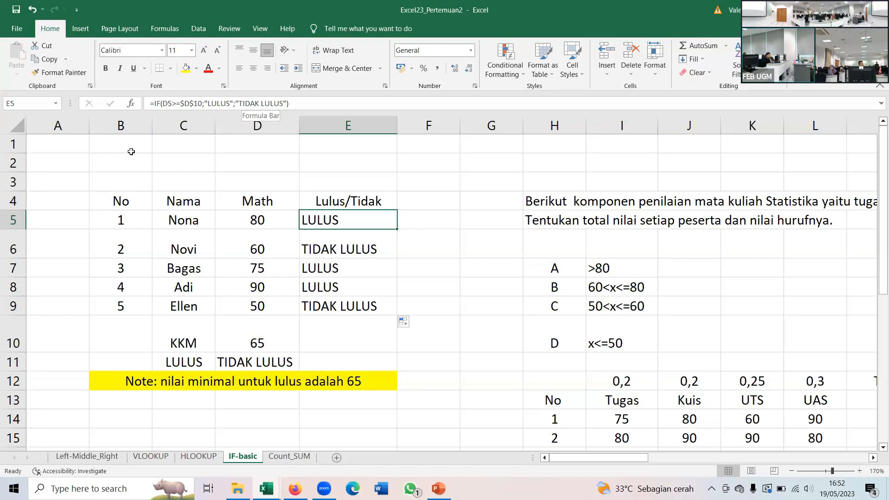
left_click(270, 337)
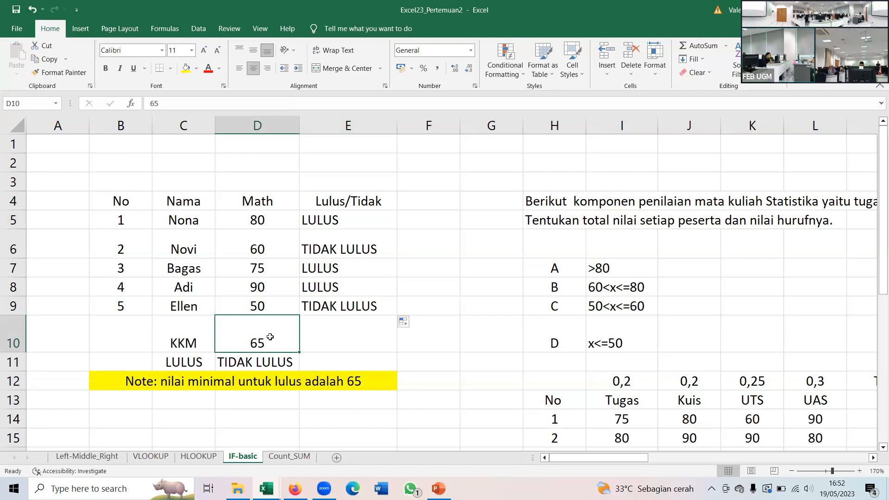
type("60")
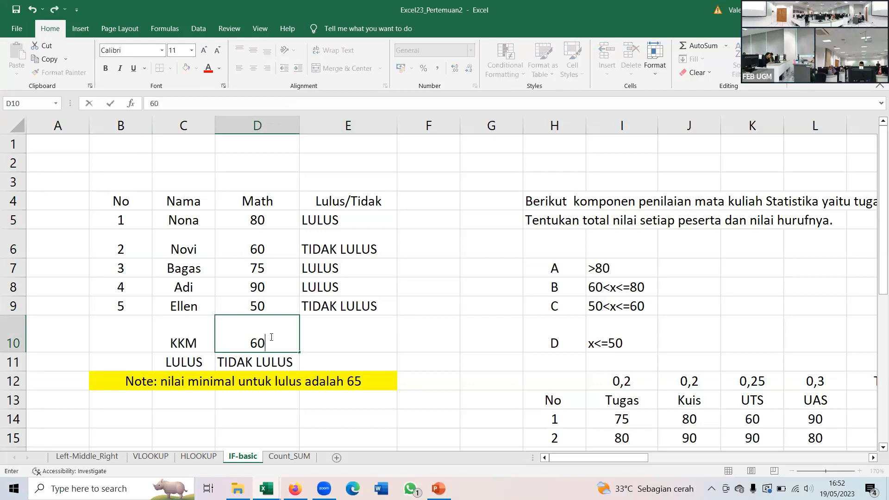
key("Return")
left_click(270, 337)
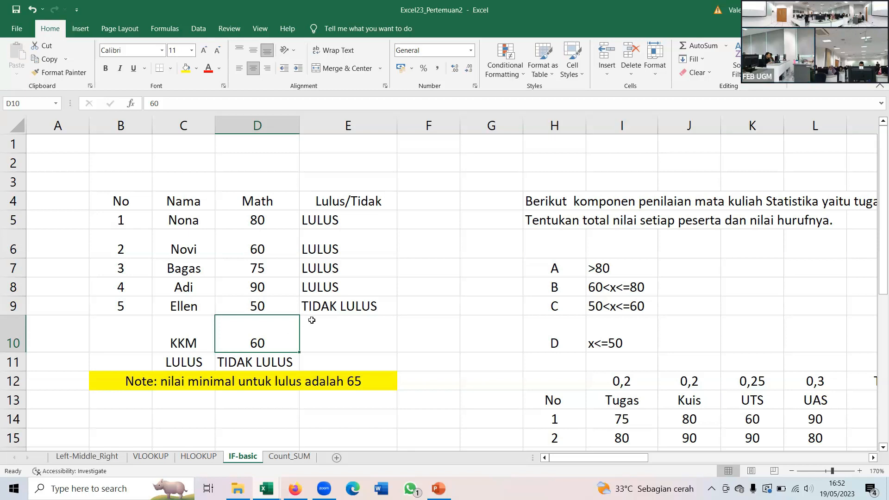
- In the E5 IF formula, replace the typed "LULUS" with the absolute reference $C$11 and remove the typed "TIDAK LULUS"
left_click(344, 221)
double_click(343, 221)
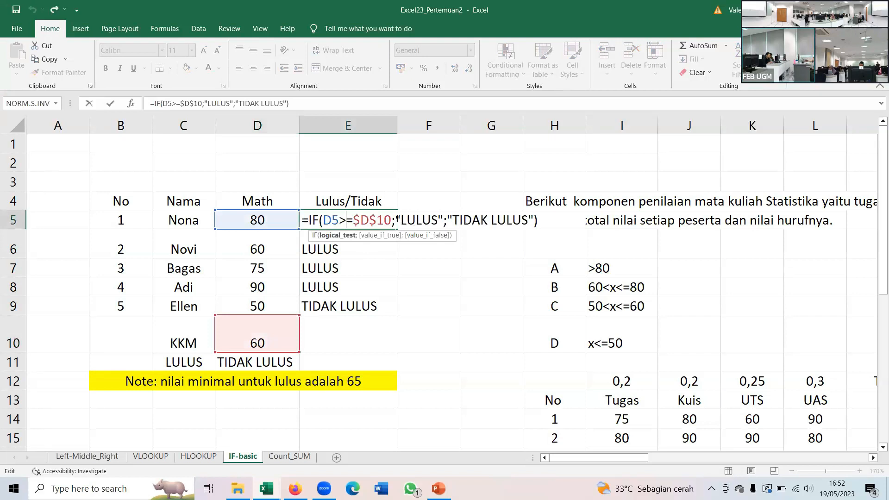
left_click_drag(396, 220, 444, 225)
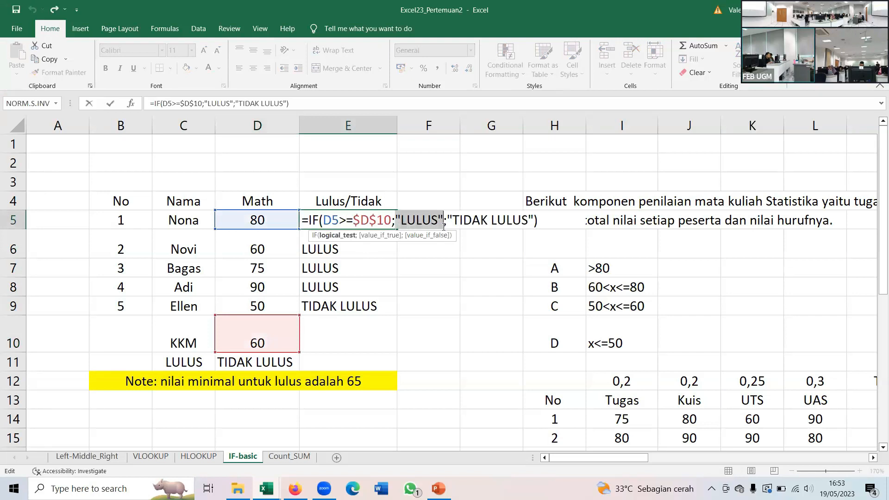
key("Delete")
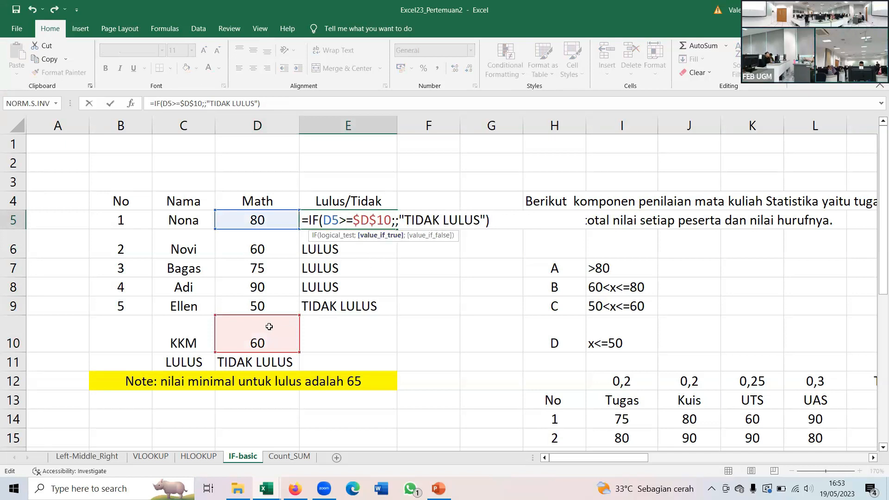
left_click(190, 366)
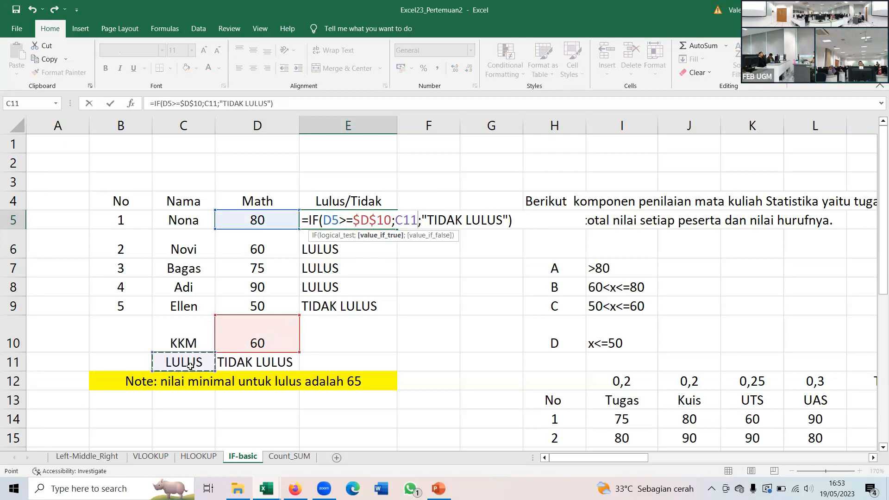
key("F4")
left_click_drag(436, 221, 523, 225)
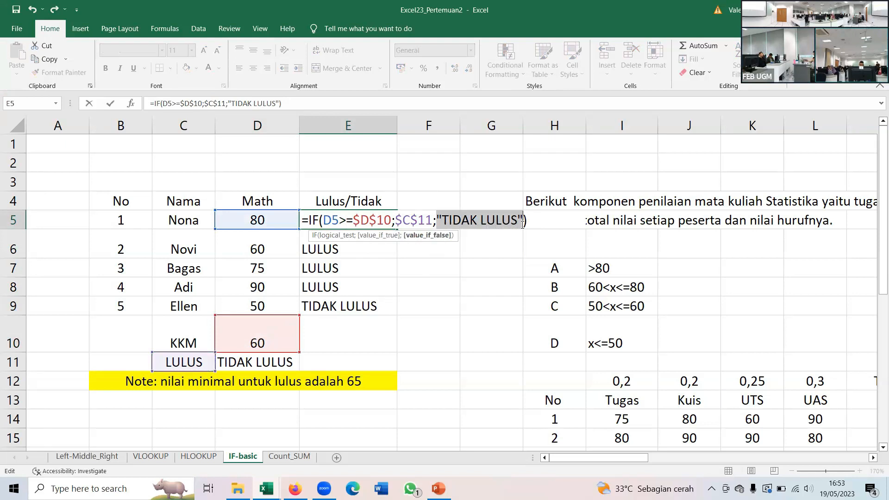
key("BackSpace")
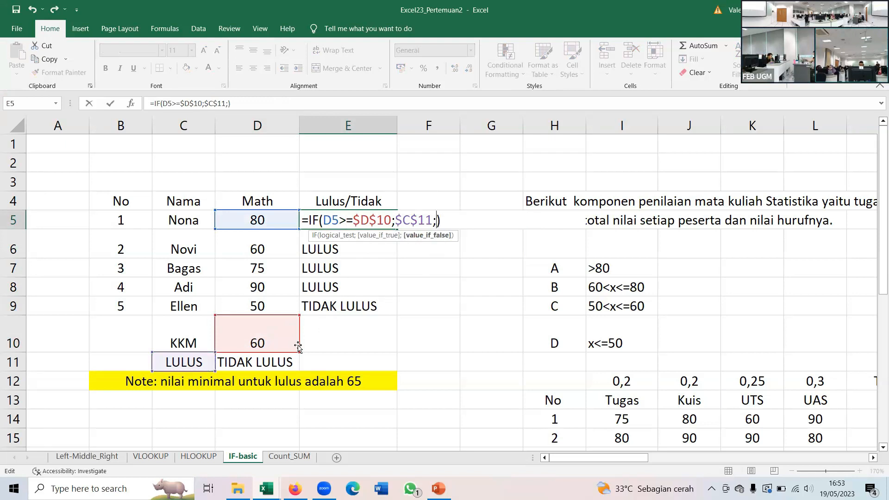
left_click(271, 363)
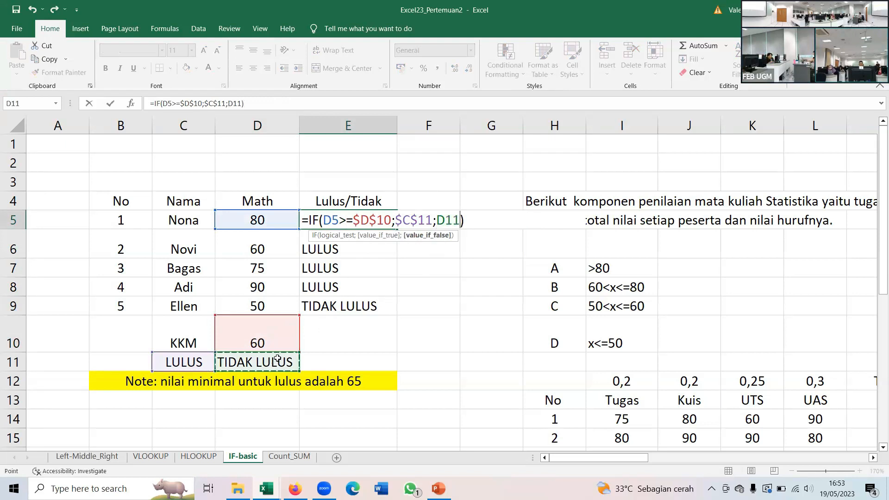
key("F4")
key("Right")
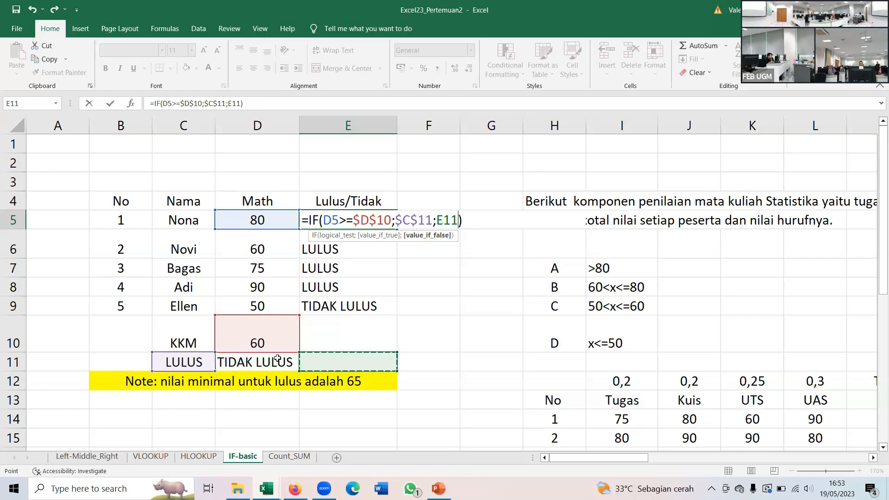
key("Left")
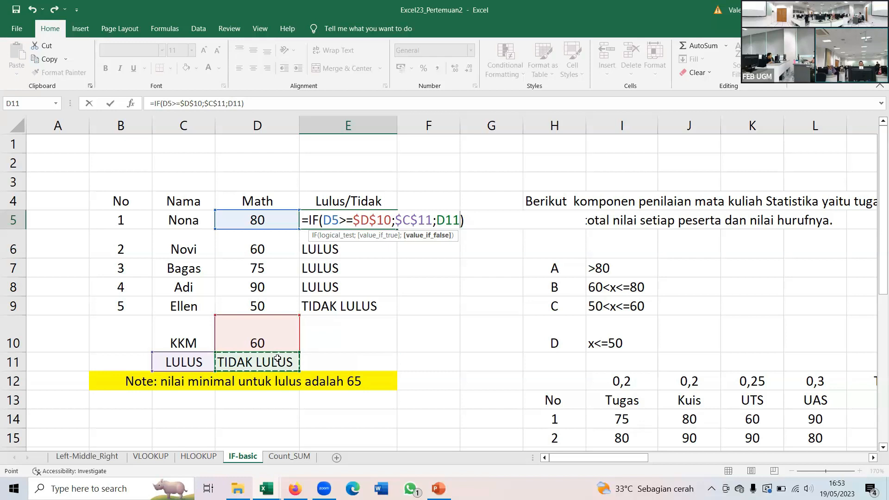
key("F5")
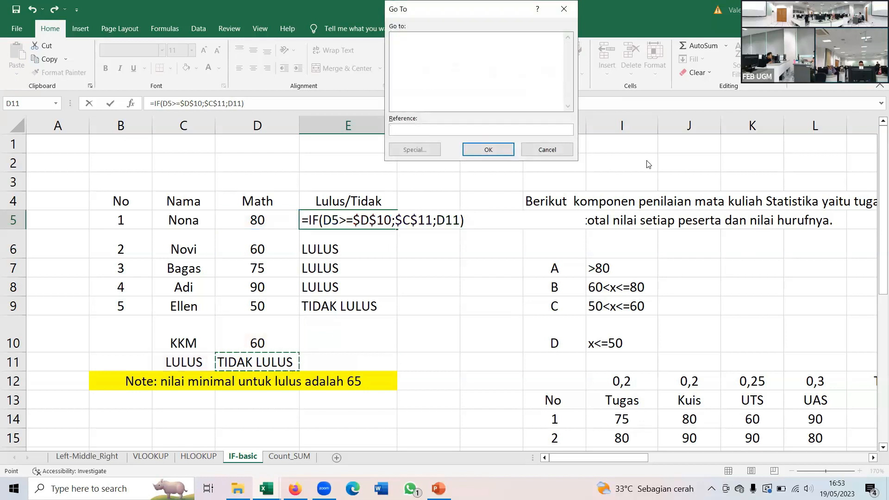
left_click(548, 150)
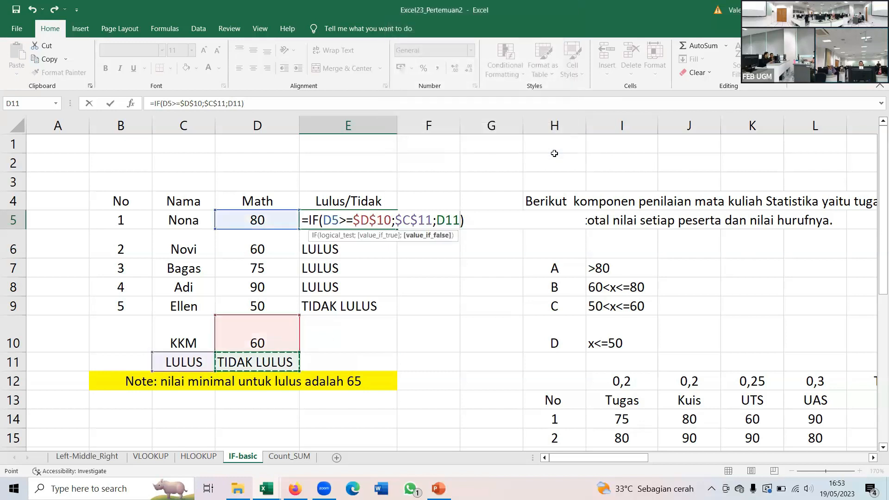
key("F4")
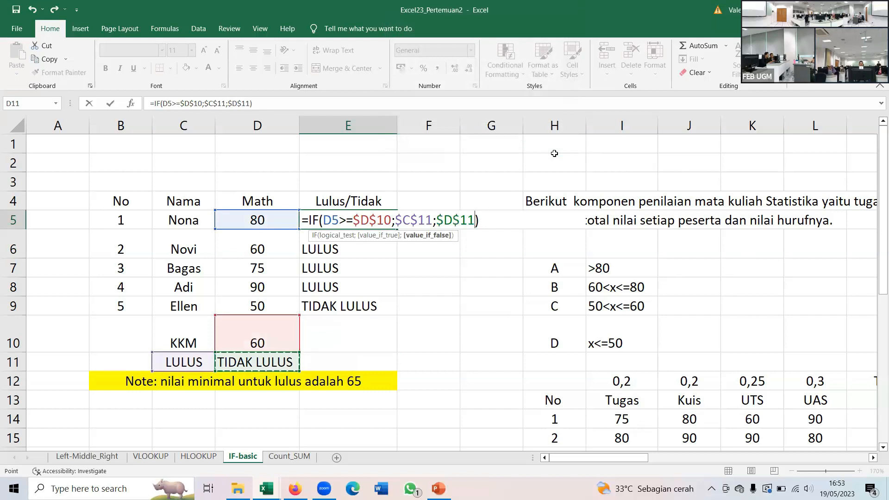
key("Right")
key("Left")
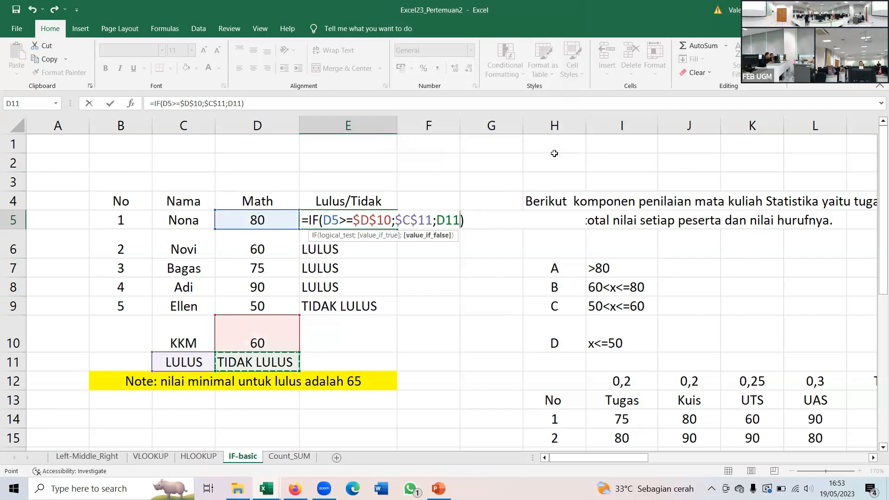
key("BackSpace")
key("BackSpace")
key("BackSpace")
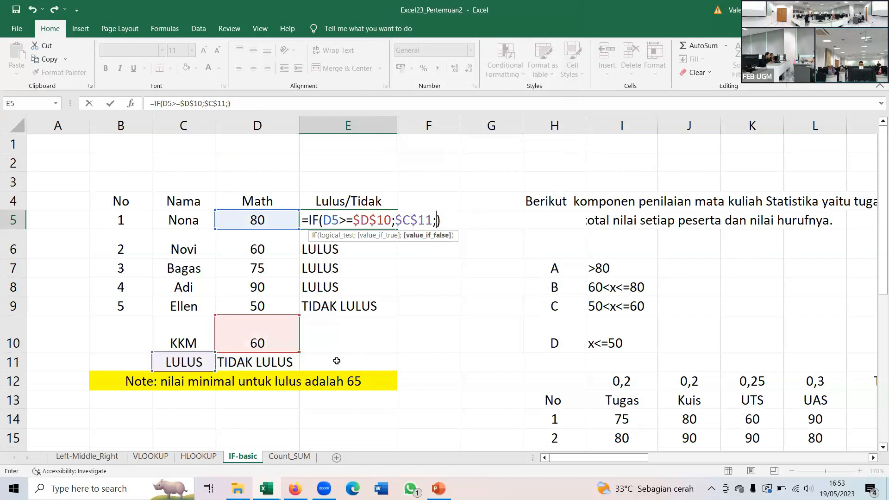
- Complete the E5 formula with $D$11 as the value if false and fill it down to E9
left_click(288, 362)
key("F4")
key("Return")
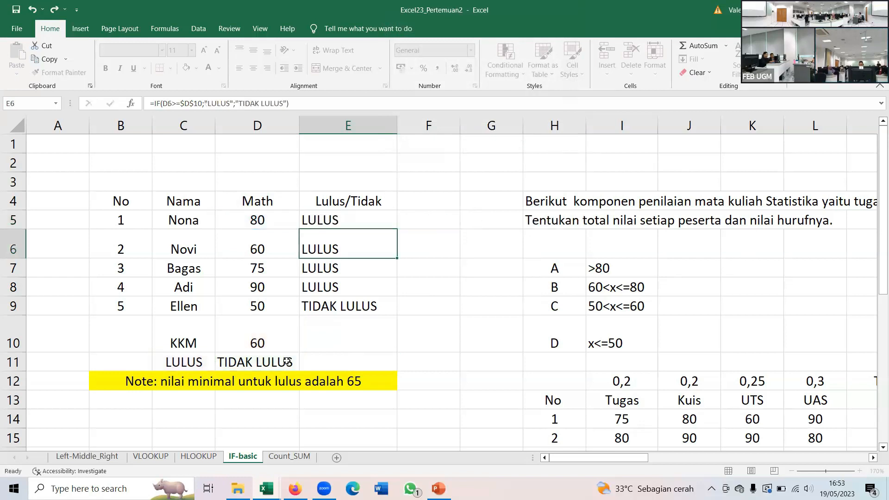
key("Up")
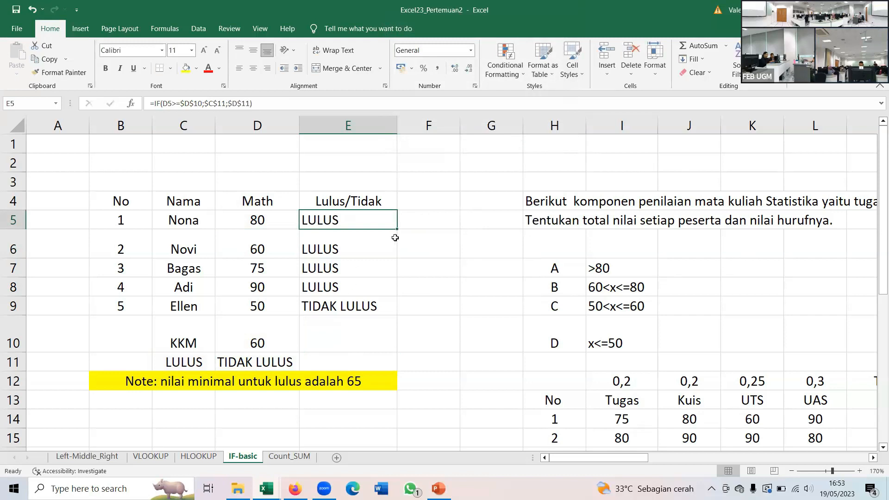
left_click_drag(397, 229, 363, 309)
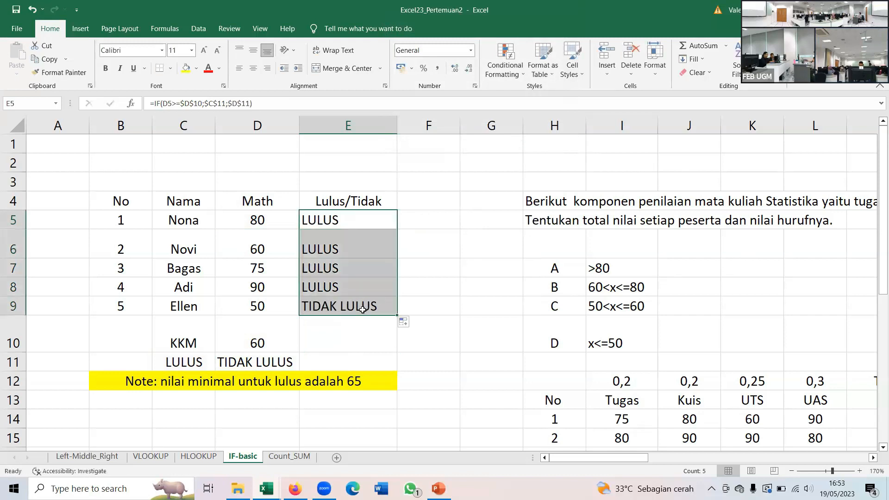
- Change the fail label in D11 to TIDAK DITERIMA
left_click(191, 364)
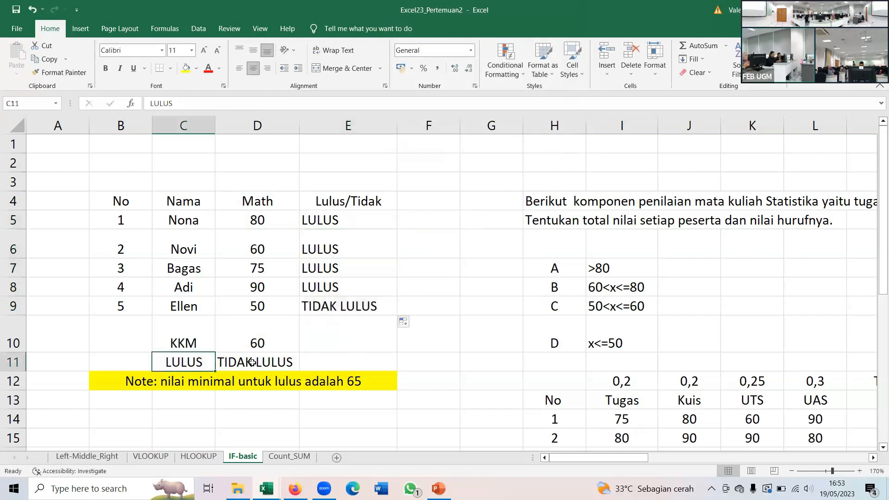
left_click(232, 359)
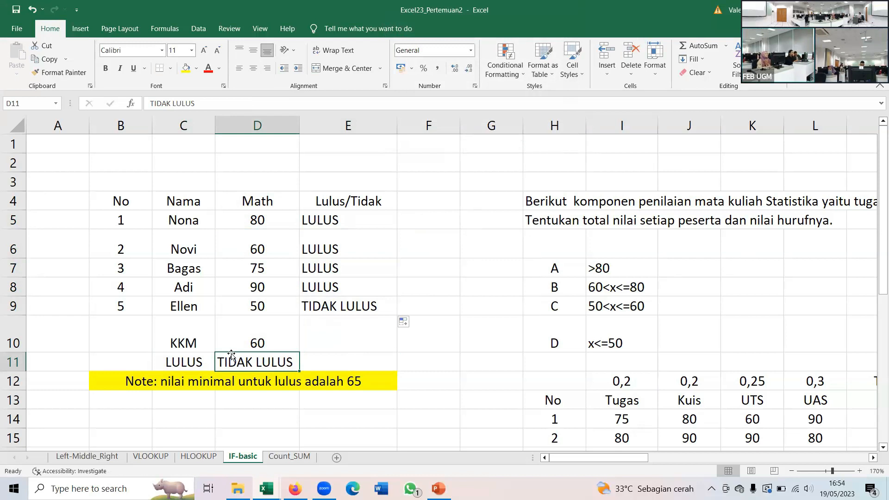
type("TIDAK DI")
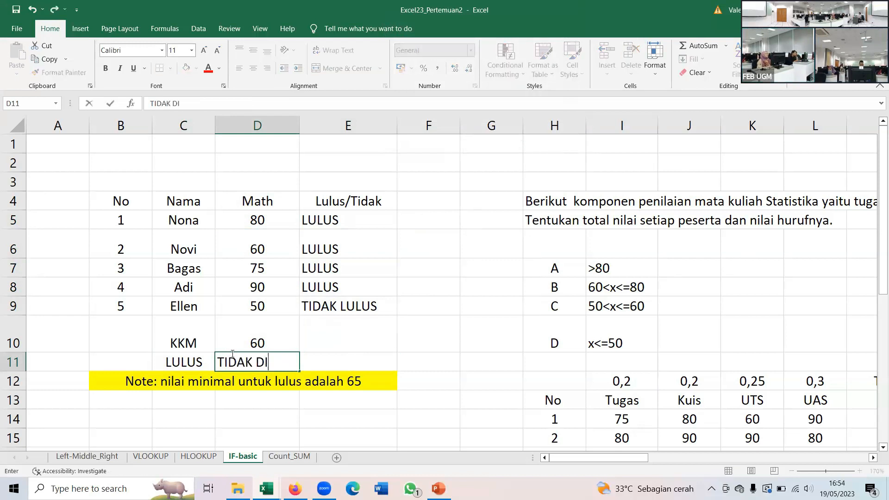
type("TERIMA")
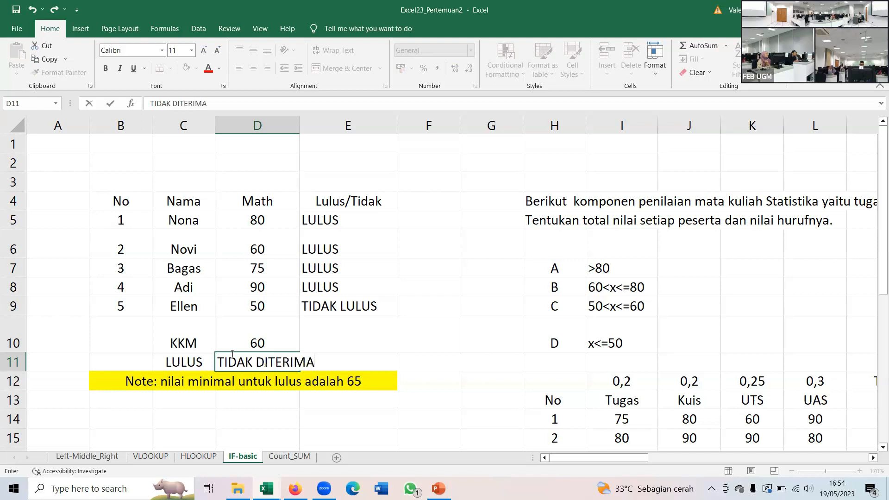
key("Return")
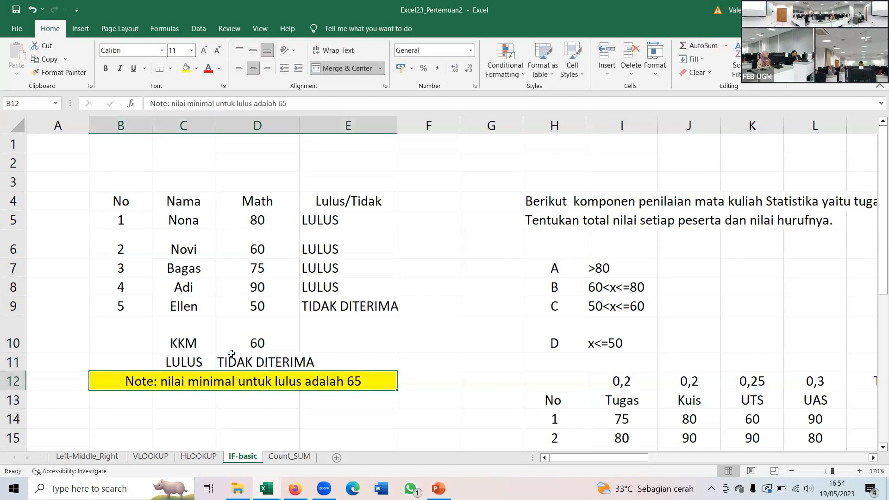
key("Down")
key("Up")
key("Up")
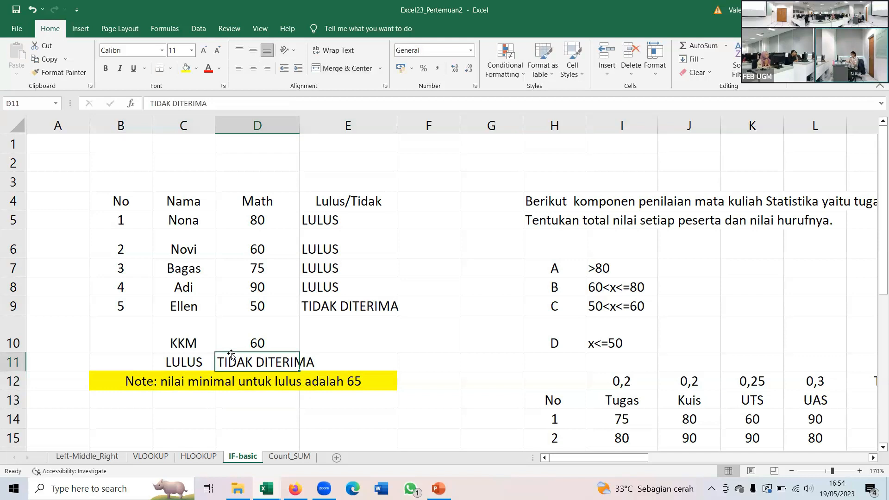
key("Left")
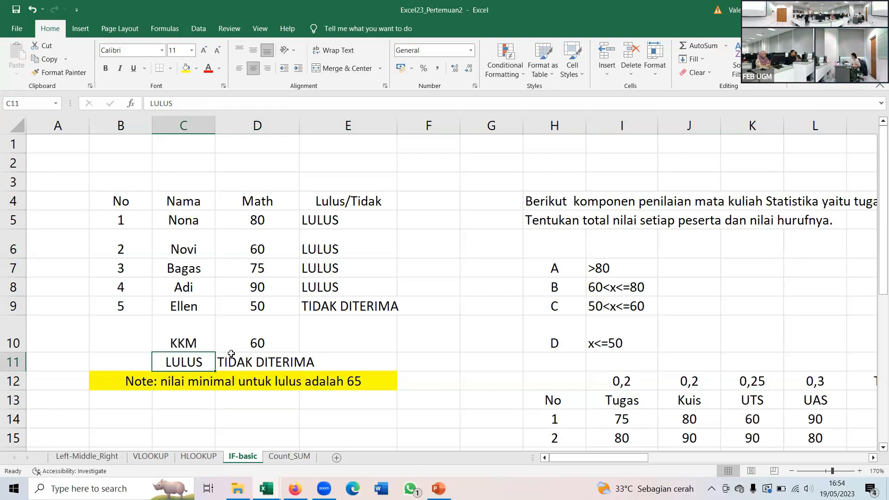
- Switch to the PowerPoint presentation and start the slide show from the IFS slide
scroll(319, 342, "down", 5)
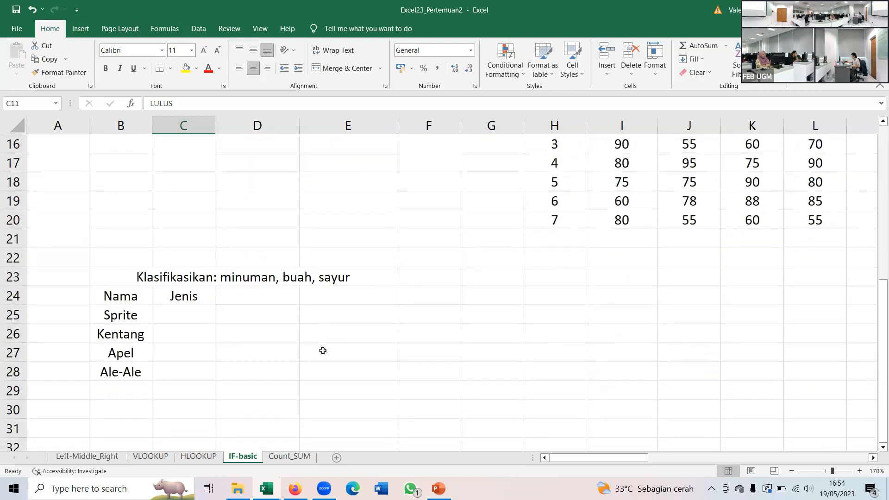
scroll(323, 351, "up", 5)
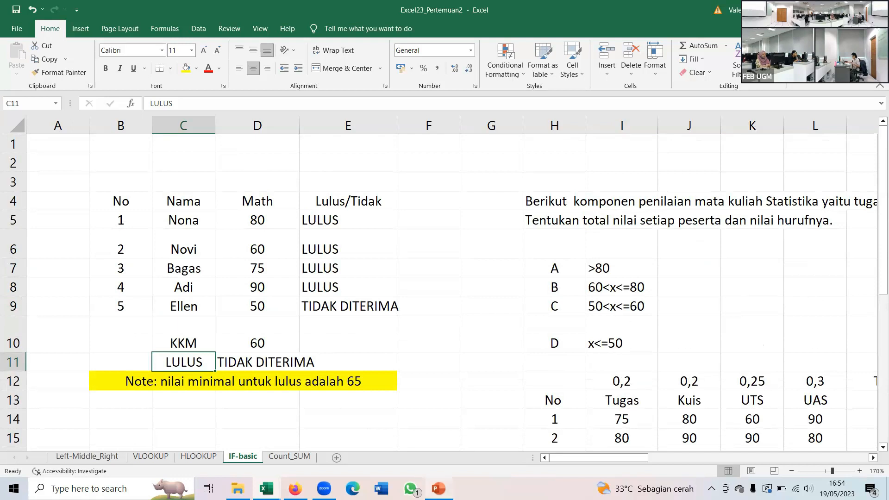
key("alt+Tab")
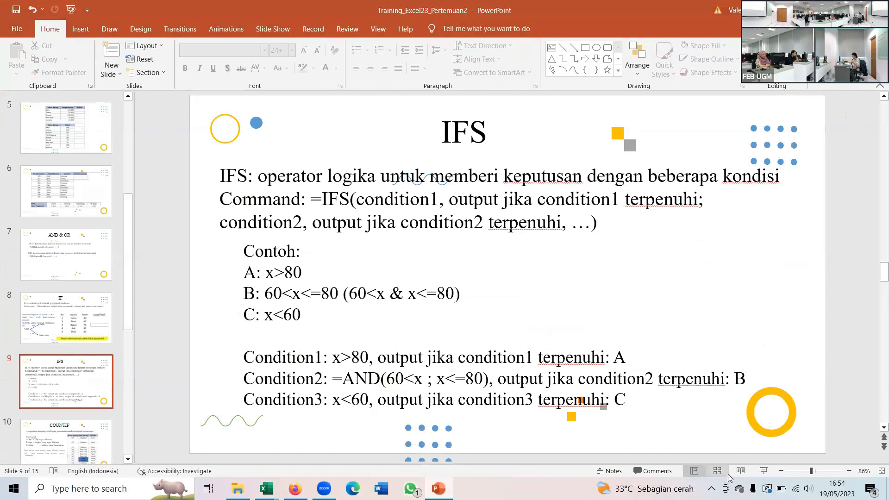
left_click(760, 472)
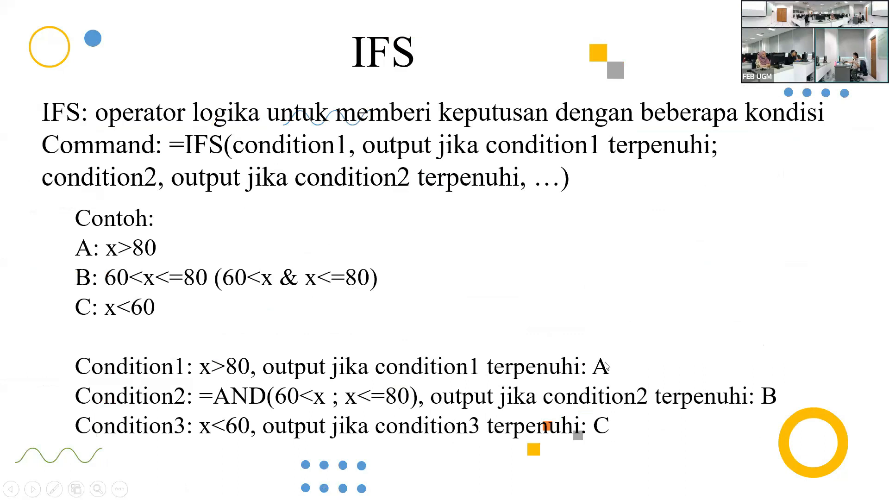
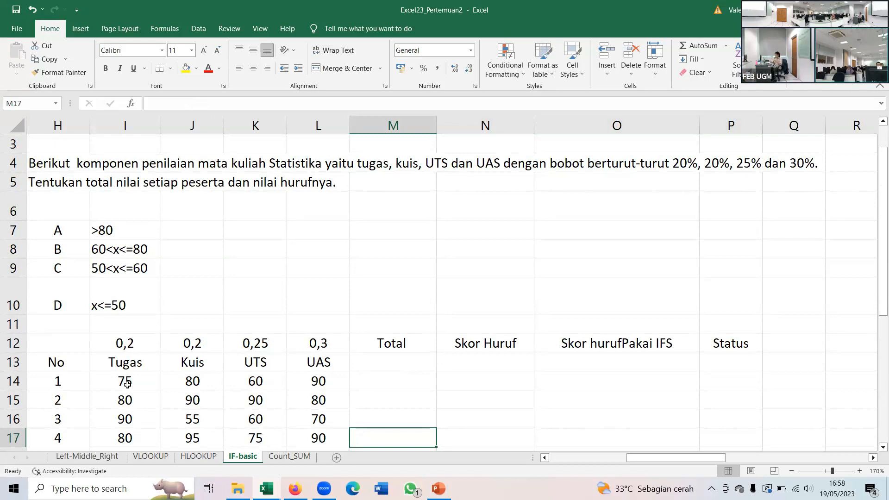
- Move the Total, Skor Huruf, Skor hurufPakai IFS and Status headers from M12:P12 down to row 13
scroll(125, 383, "down", 2)
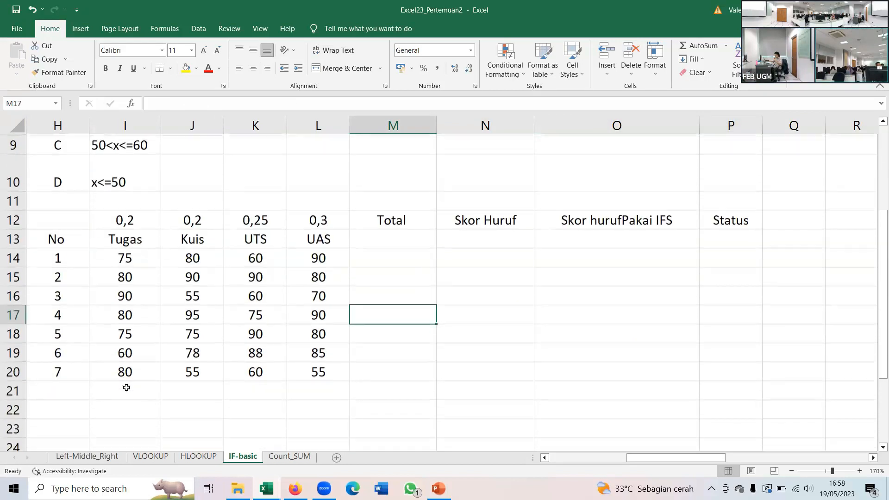
scroll(120, 373, "up", 1)
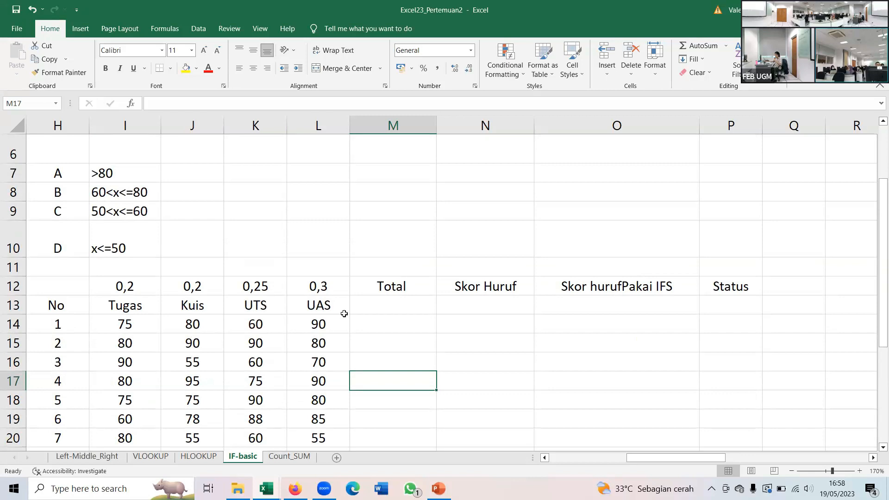
left_click_drag(371, 290, 759, 299)
key("ctrl+c")
left_click(371, 302)
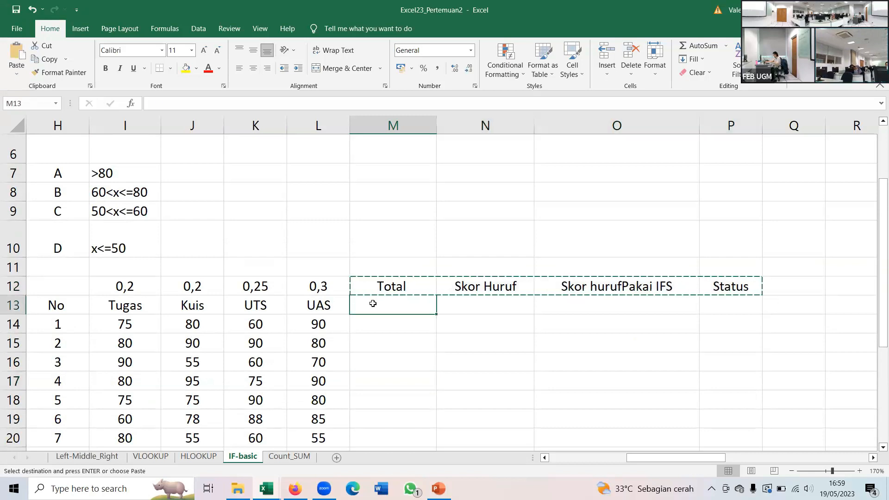
key("ctrl+v")
- Begin the Total formula in M14 with the Tugas term ($I$12*I14), keeping the weight reference absolute
left_click(393, 322)
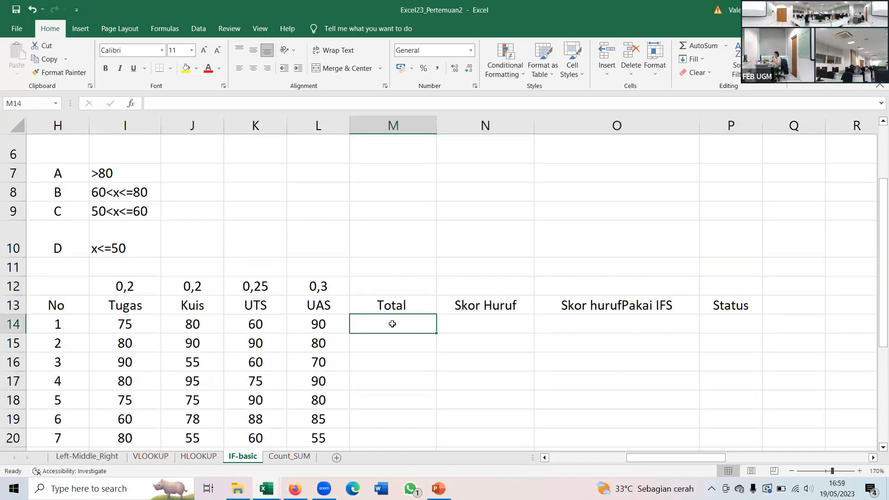
scroll(385, 322, "up", 1)
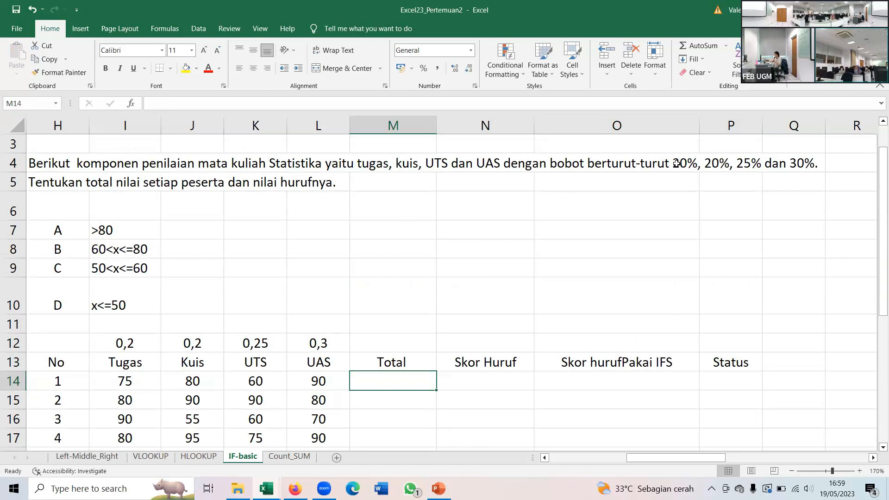
type("=")
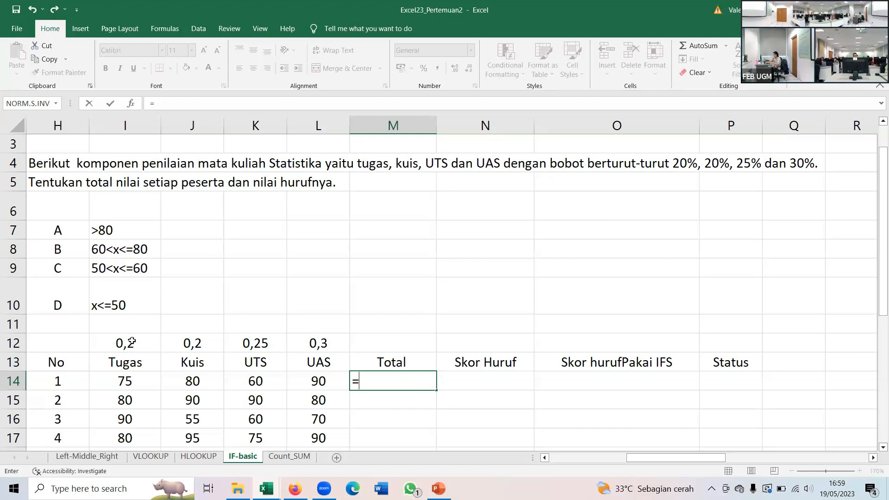
type("(")
left_click(130, 342)
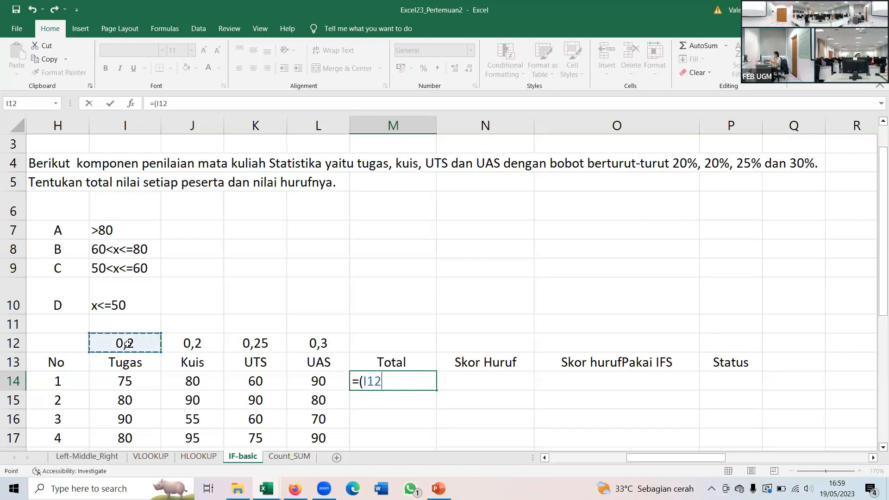
key("F4")
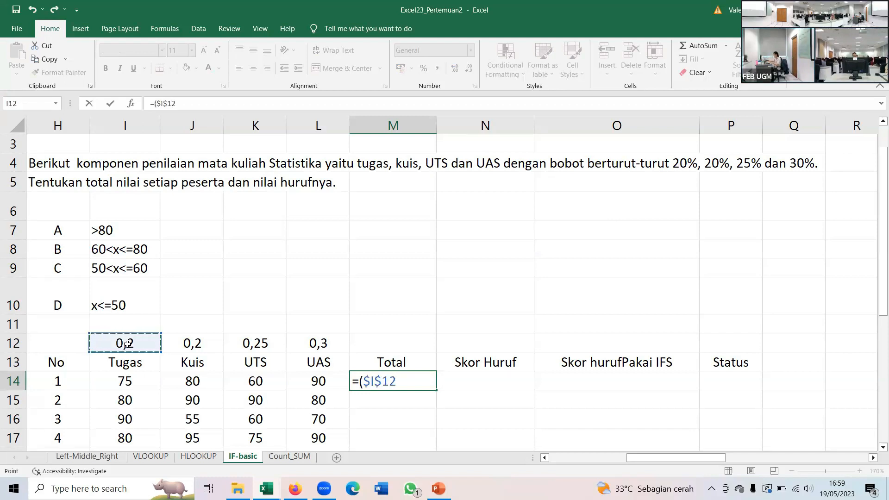
type("*")
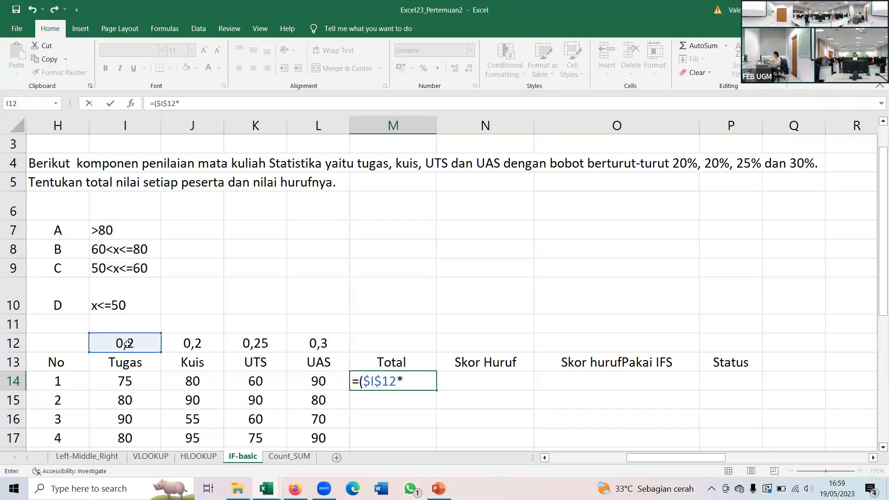
left_click(129, 381)
type(")+(")
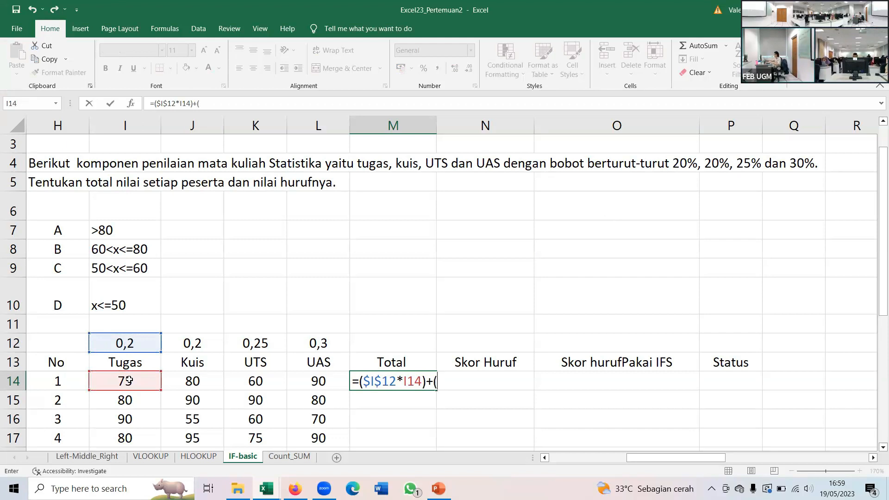
- Add the weighted Kuis term ($J$12*J14) to the M14 formula
left_click(181, 345)
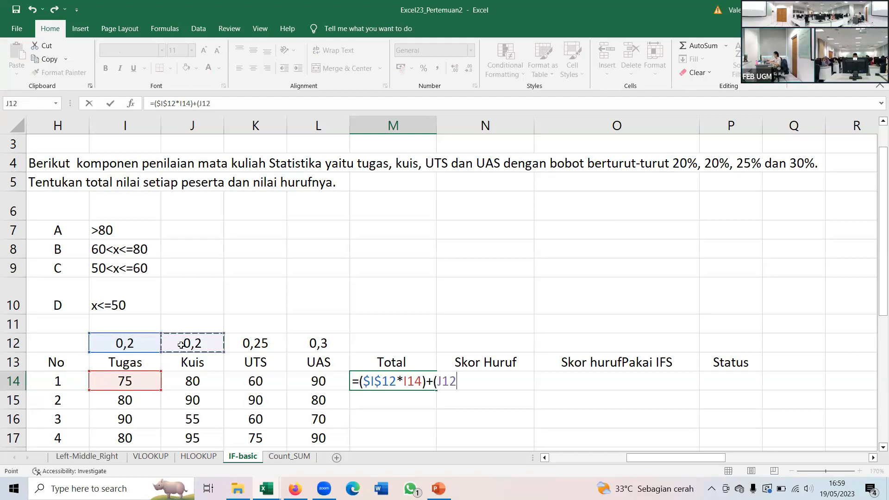
key("F4")
type("*")
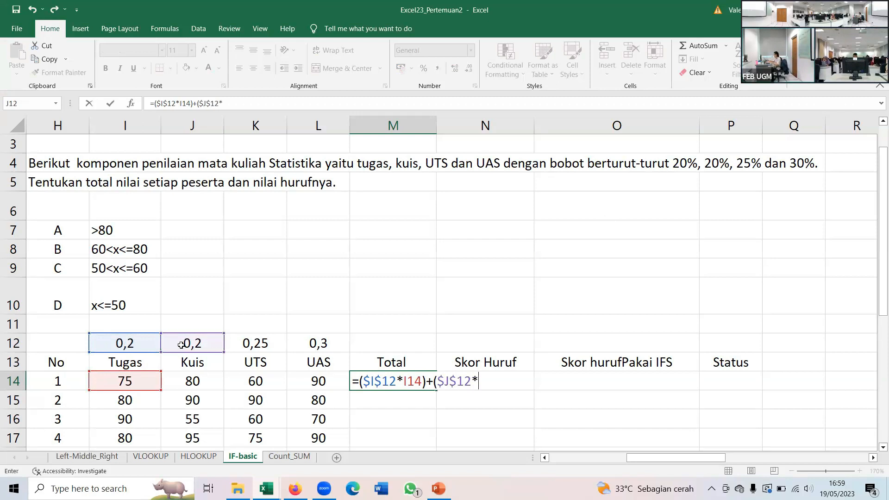
left_click(183, 383)
type(")+")
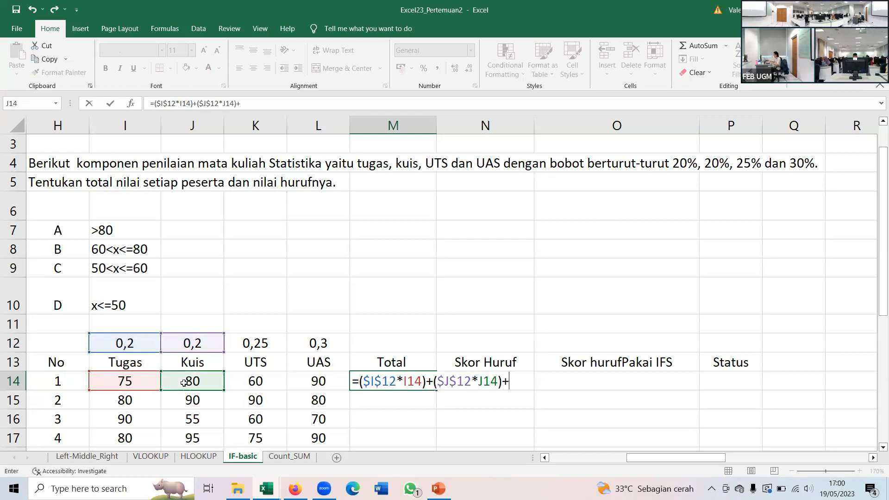
type("(")
- Add the weighted UTS term ($K$12*K14) to the M14 formula
left_click(250, 342)
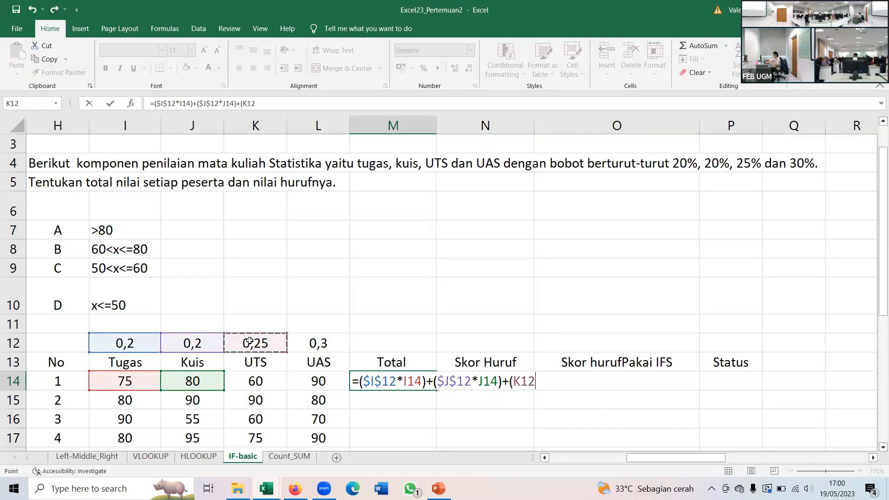
key("F4")
type("*")
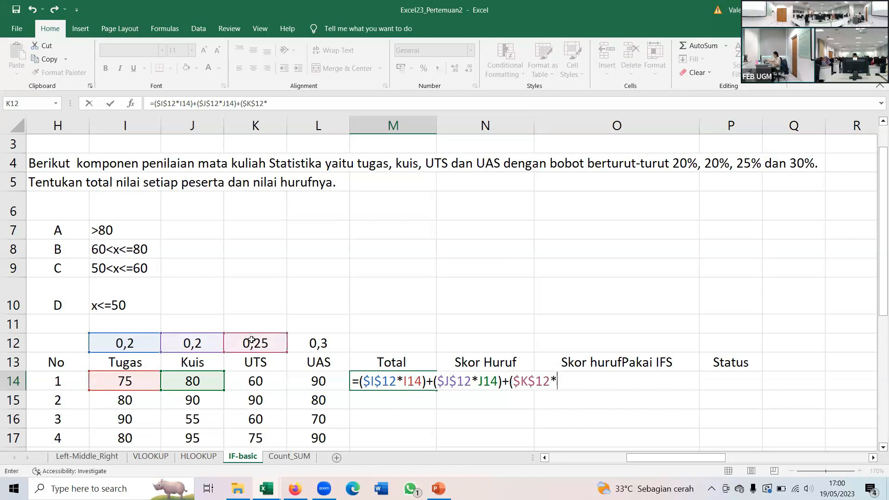
left_click(249, 380)
type(")+(")
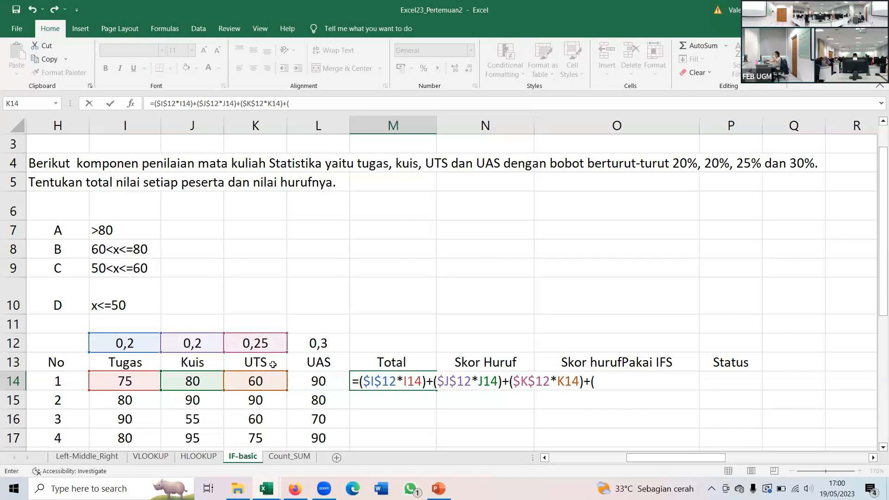
- Finish the M14 formula with the weighted UAS term ($L$12*L14) and enter it
left_click(327, 341)
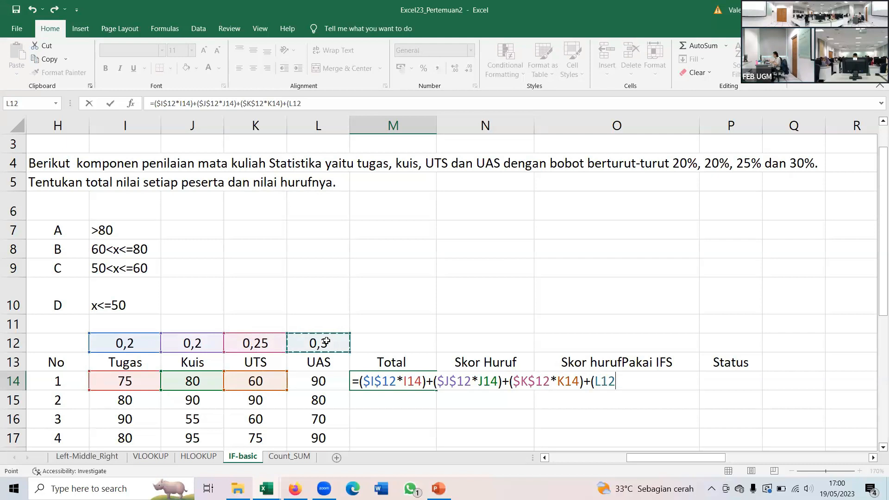
key("F4")
type("*")
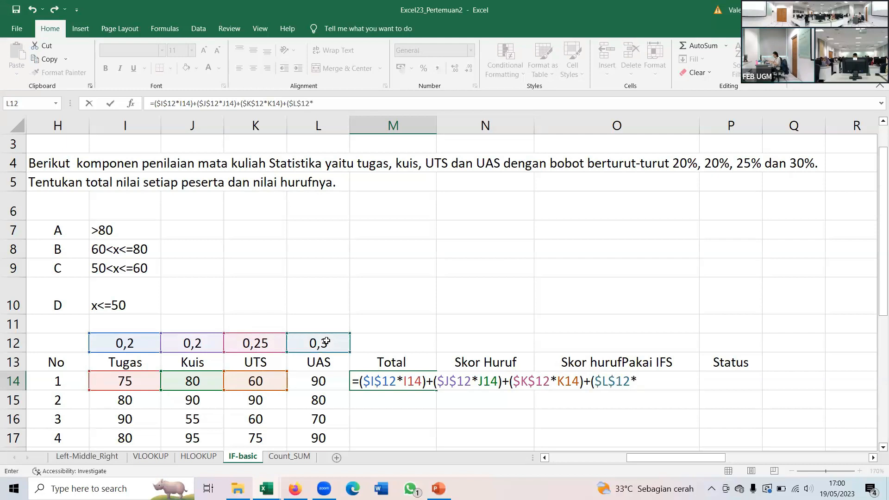
left_click(322, 381)
type(")")
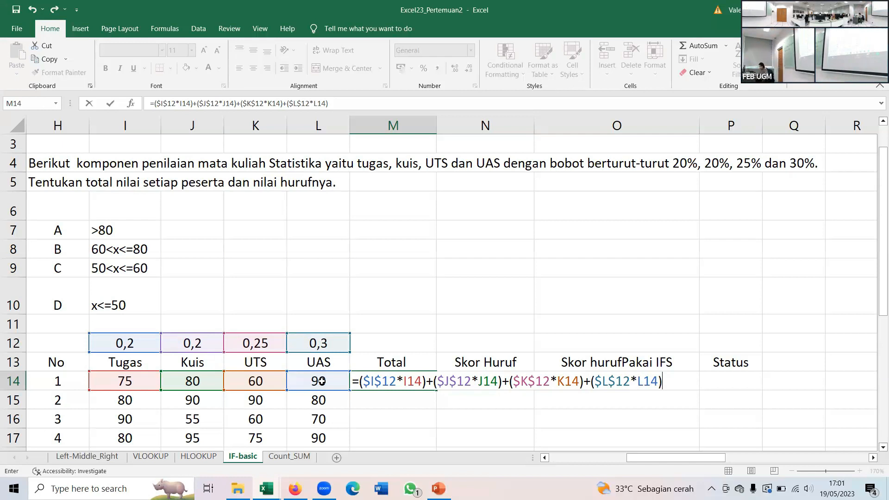
key("Return")
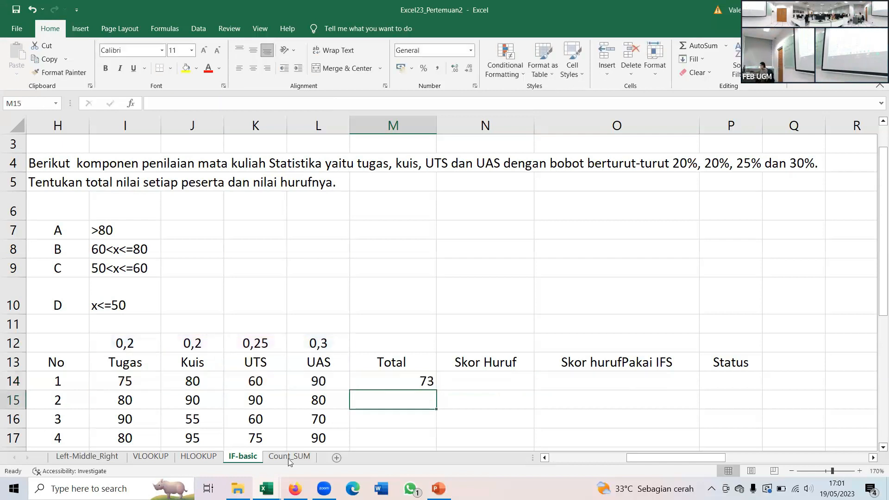
- Fill the M14 Total formula down to M20 and center the totals
left_click(389, 381)
scroll(398, 359, "down", 1)
scroll(403, 352, "down", 2)
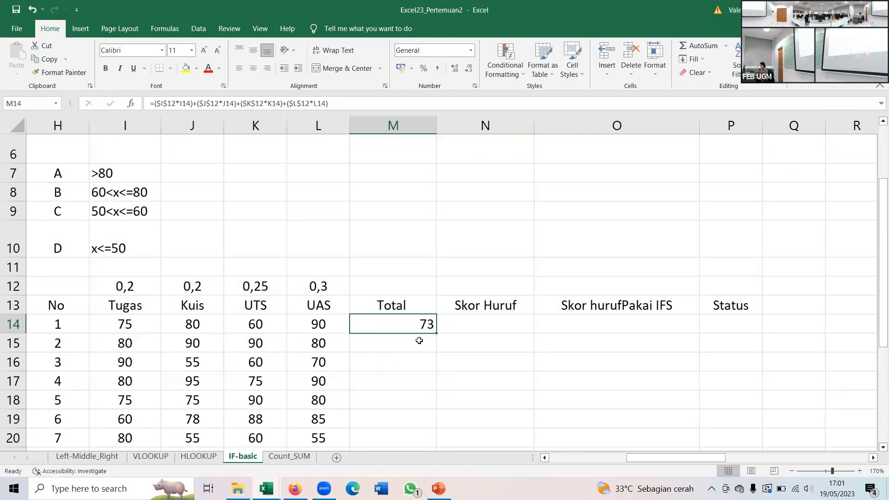
left_click_drag(436, 266, 419, 382)
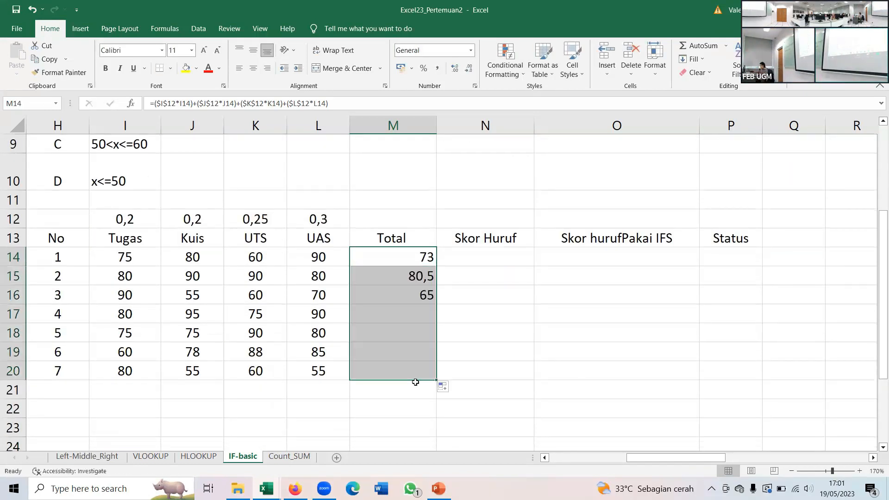
left_click(254, 69)
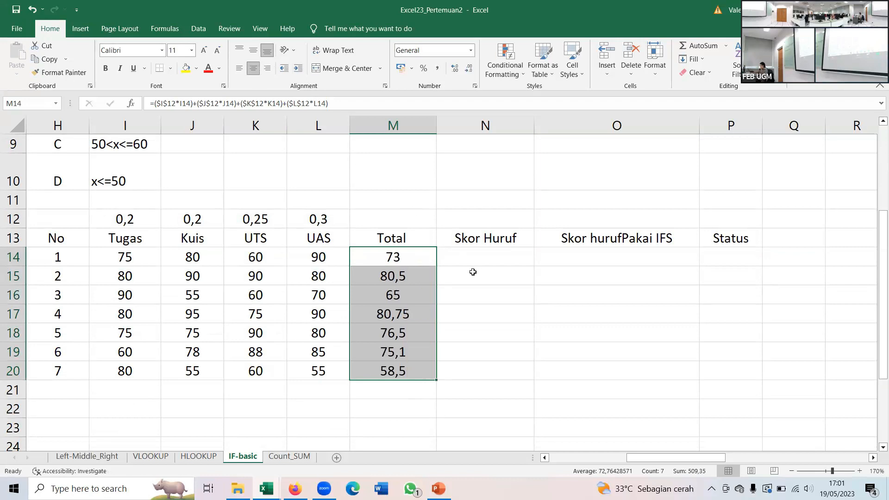
left_click(459, 256)
left_click(390, 253)
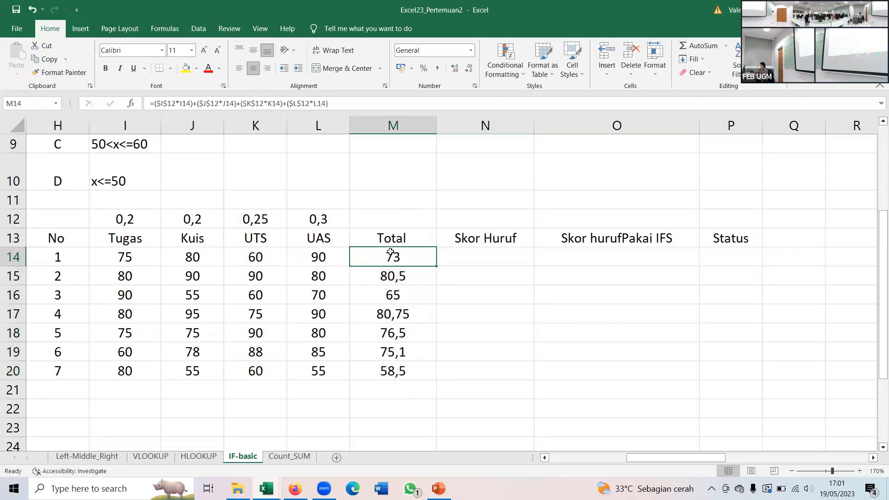
scroll(391, 252, "up", 1)
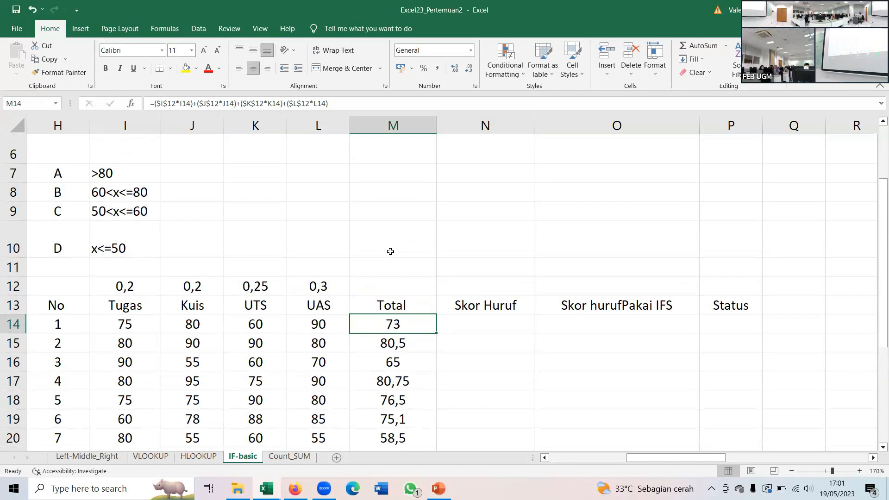
scroll(391, 252, "down", 1)
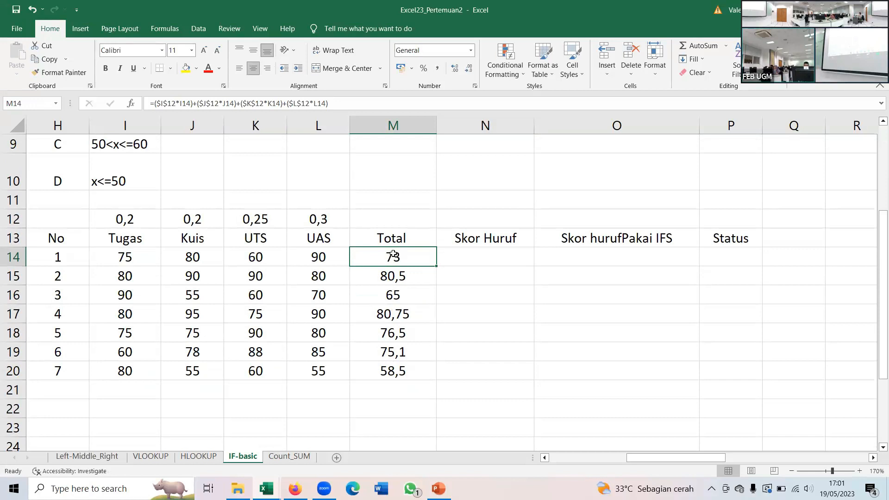
left_click(457, 259)
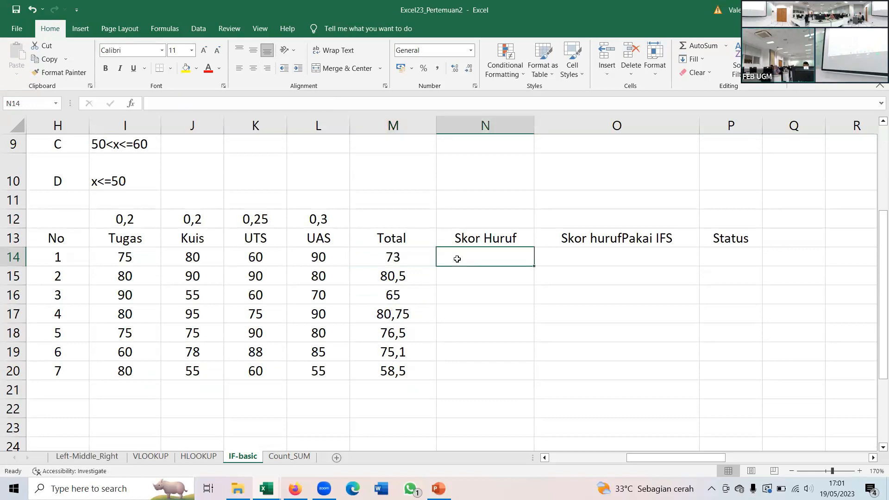
scroll(457, 259, "up", 1)
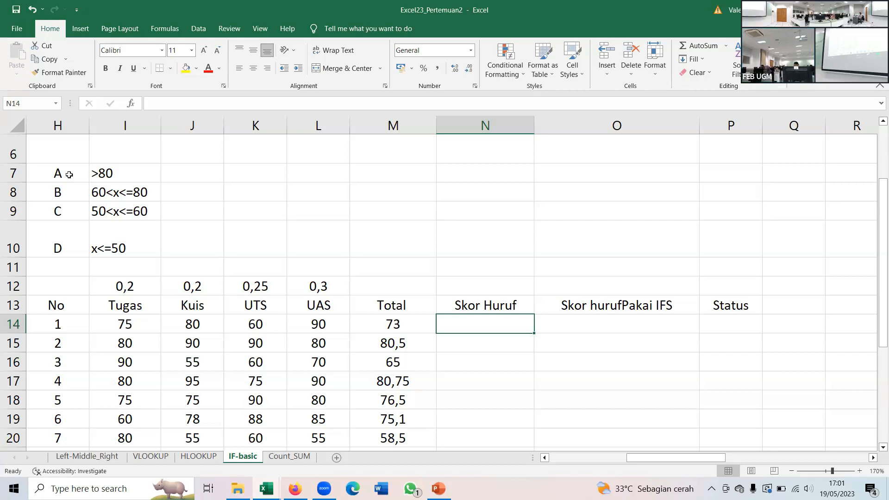
- Change the grade C criterion in I9 to x<=60
double_click(125, 211)
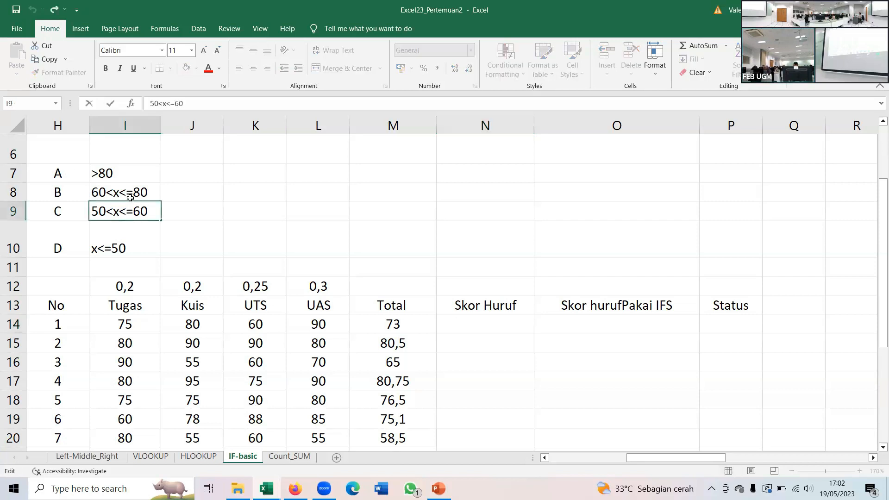
key("Left")
key("BackSpace")
key("BackSpace")
key("BackSpace")
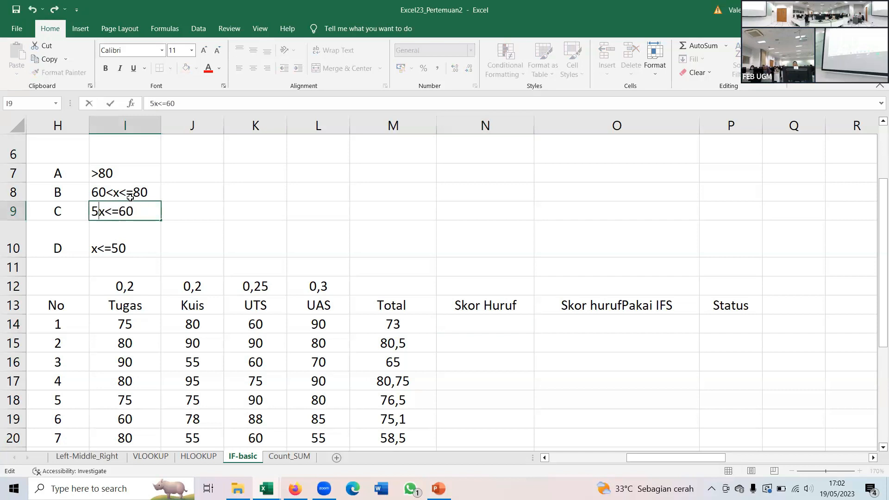
key("Return")
- Clear the grade D label and its criterion from H10 and I10
key("BackSpace")
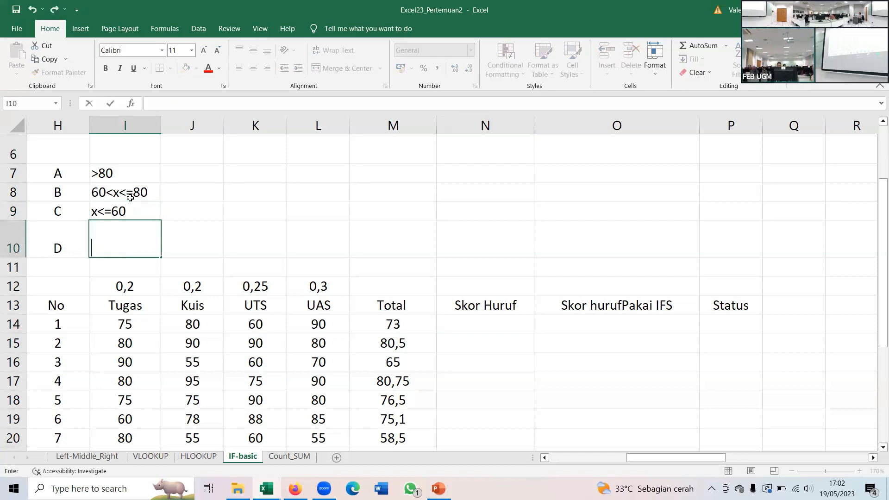
key("Left")
key("BackSpace")
key("Right")
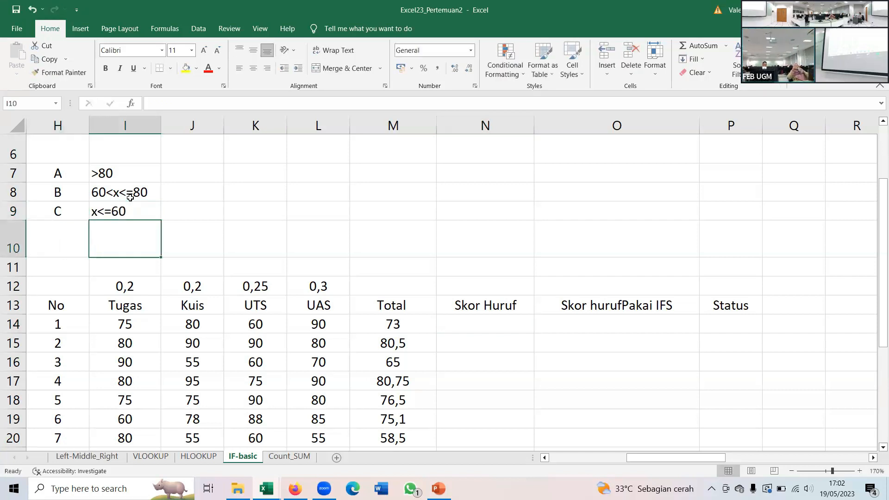
key("Right")
key("Up")
key("Up")
key("Up")
key("Left")
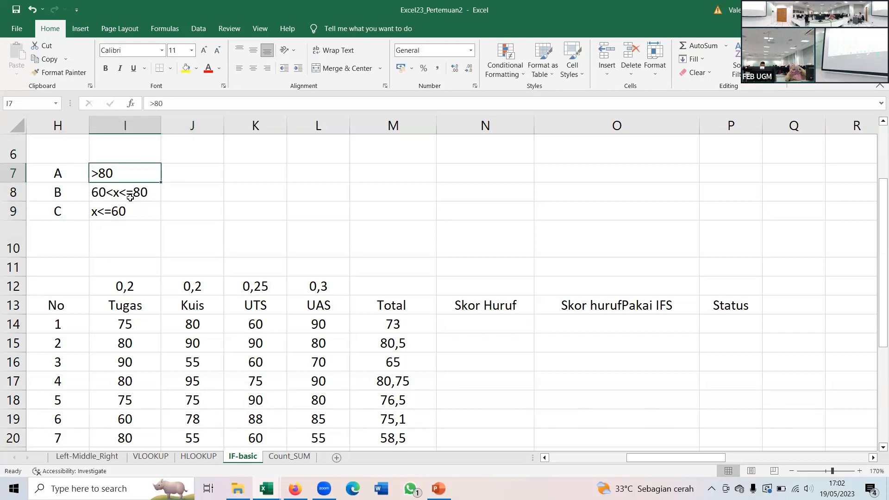
key("Down")
key("Down")
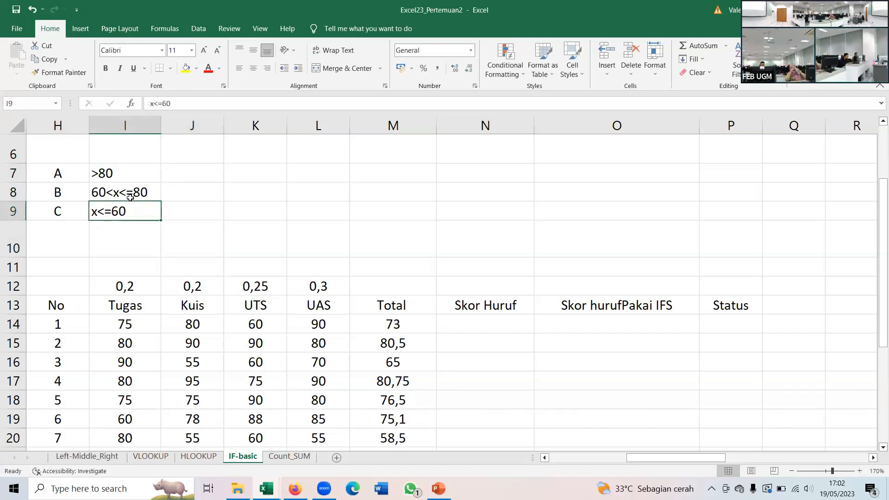
key("Down")
key("Down")
key("Down")
key("Down")
key("Right")
key("Right")
key("Right")
key("Right")
key("Right")
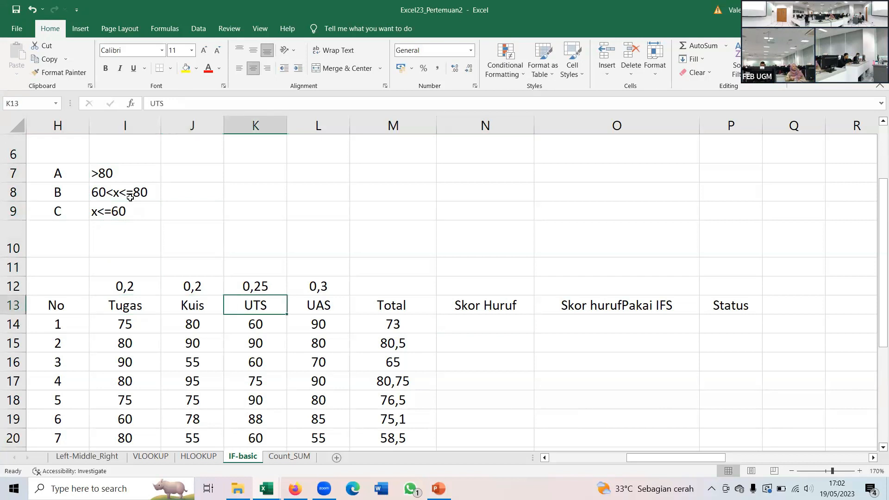
- Start an IFS formula in the first Skor Huruf cell, N14, with the condition M14>80 returning "A"
key("Down")
type("=")
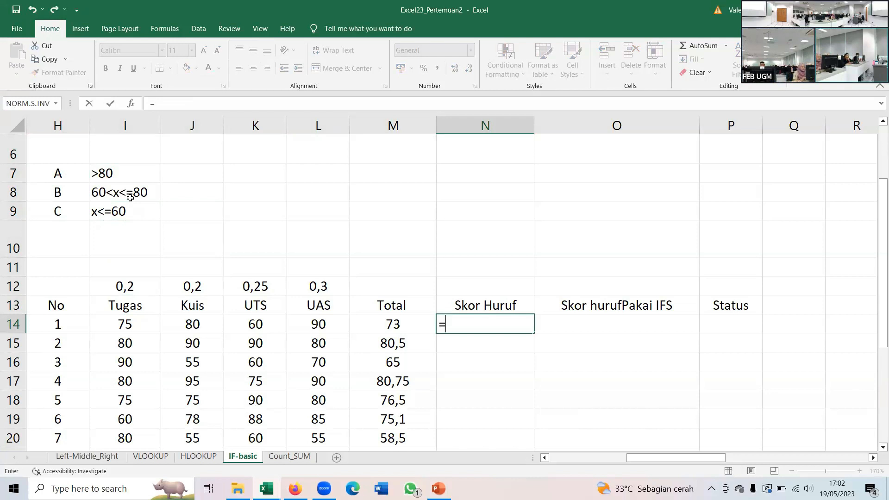
type("IFS")
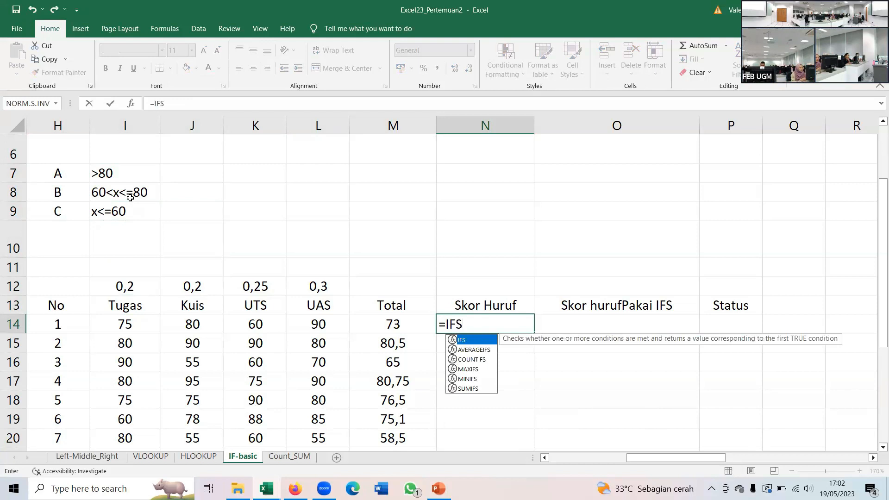
type("(")
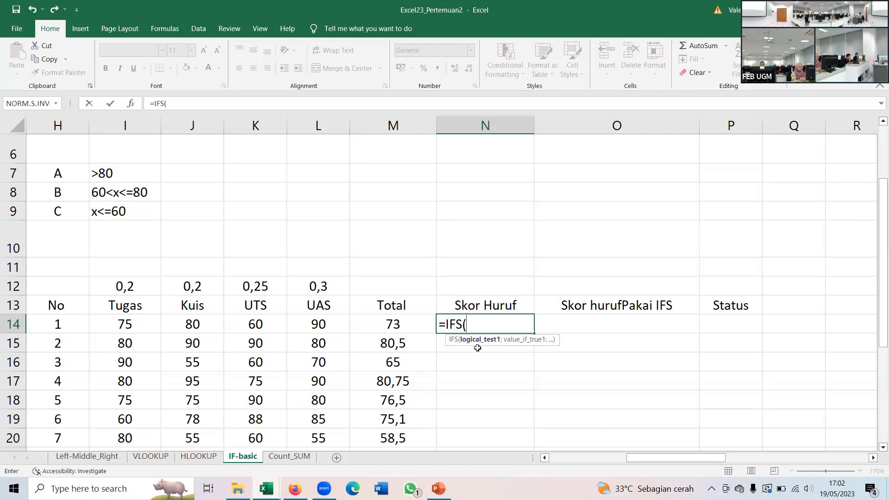
left_click(398, 324)
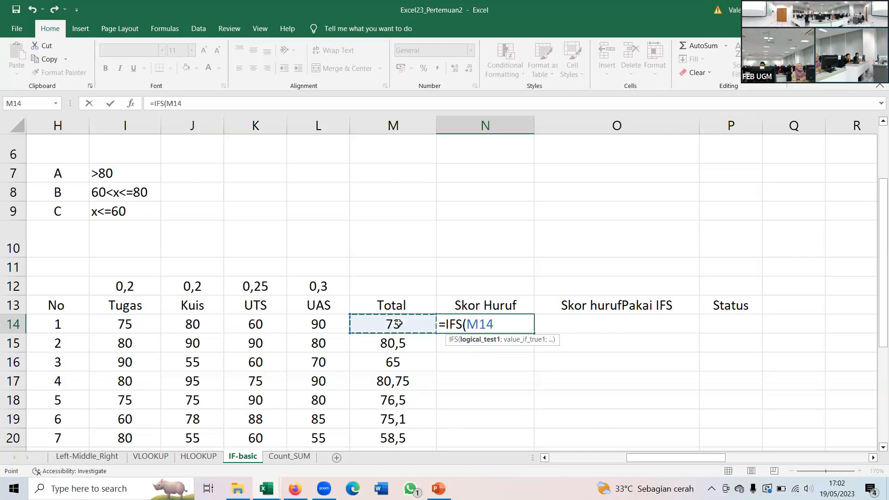
type(">80;")
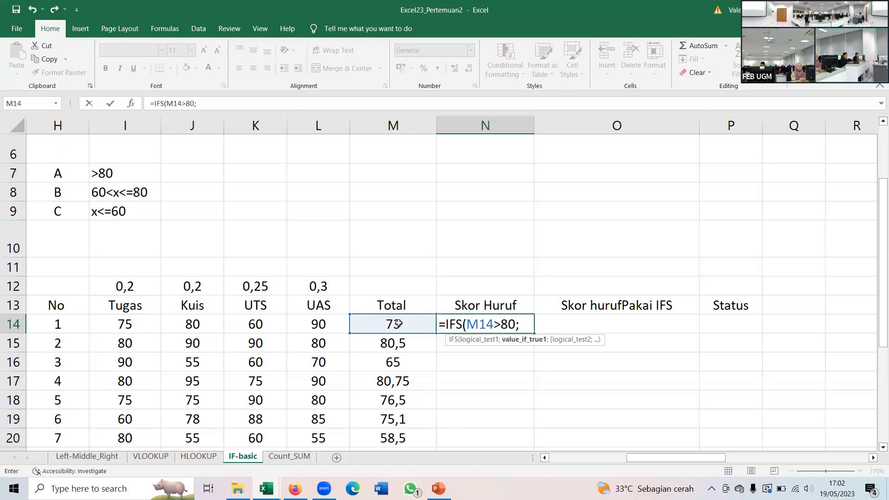
type("\"A\";")
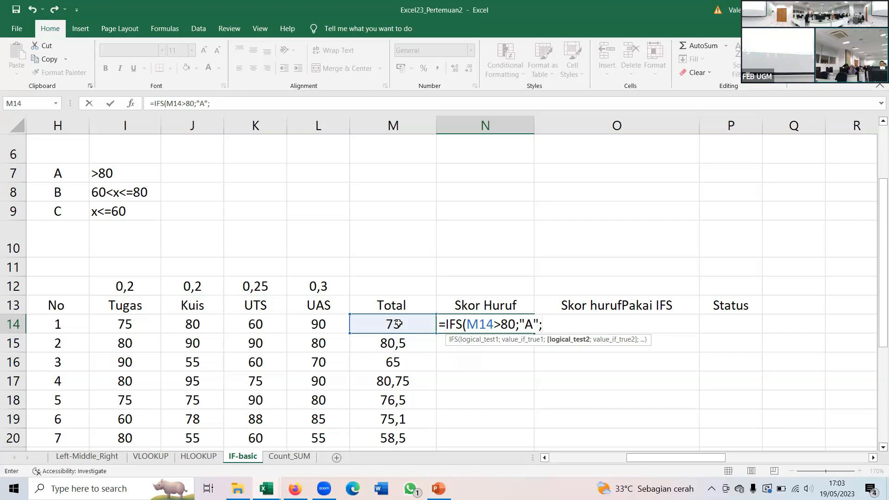
- Add the second IFS condition to the N14 formula, AND(M14>60;M14<=80), returning "B"
type("A")
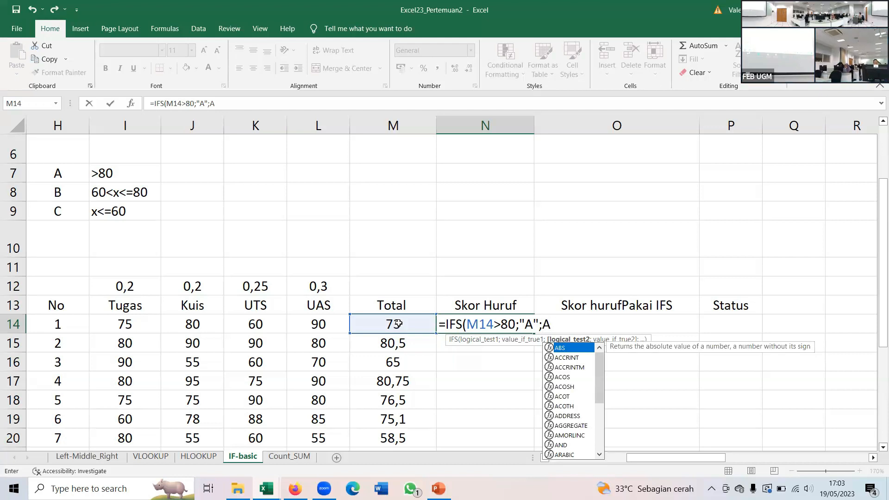
type("ND")
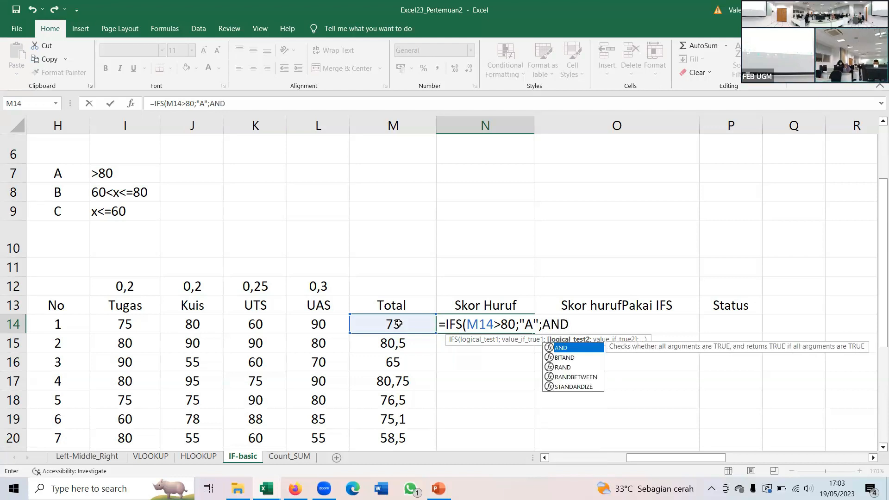
type("(")
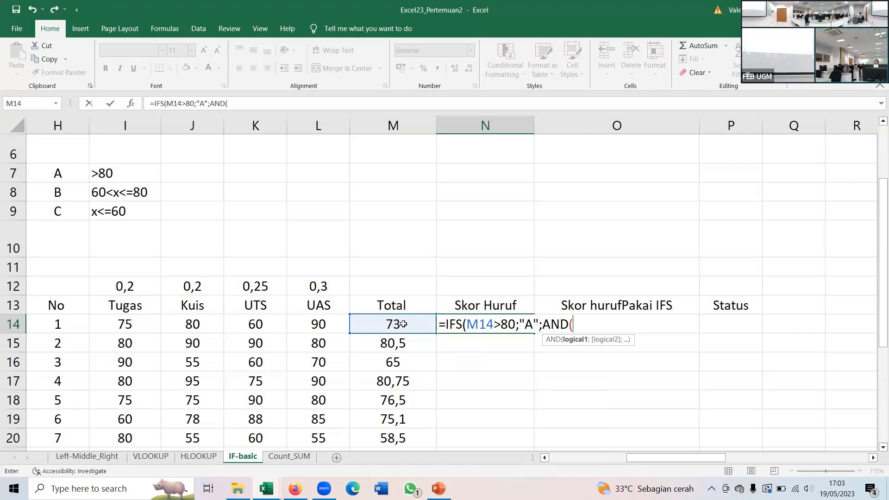
left_click(403, 324)
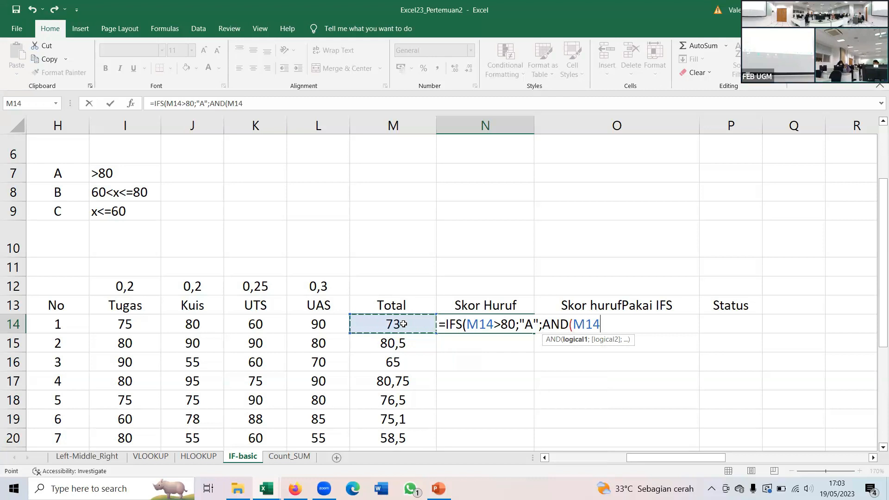
type(">60;")
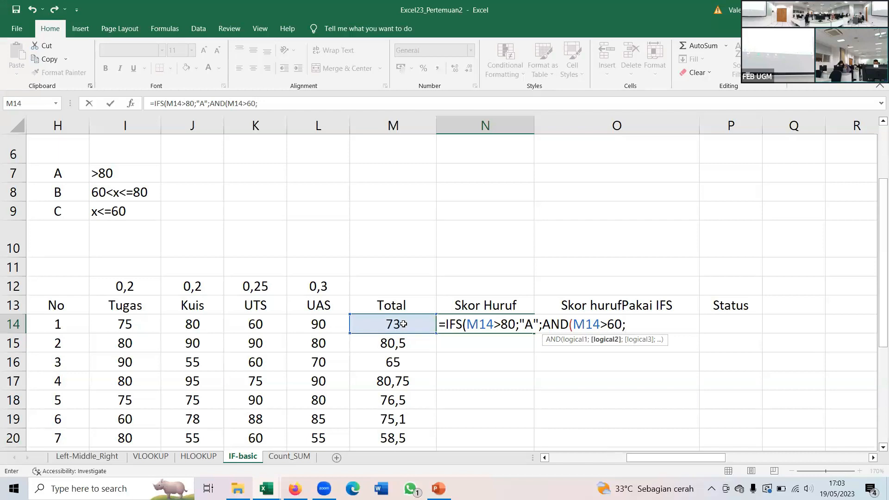
left_click(403, 324)
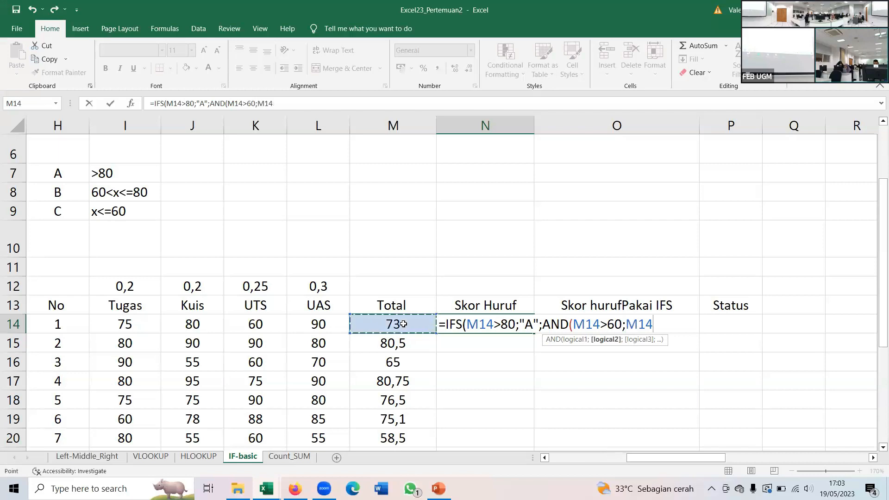
type("<=80")
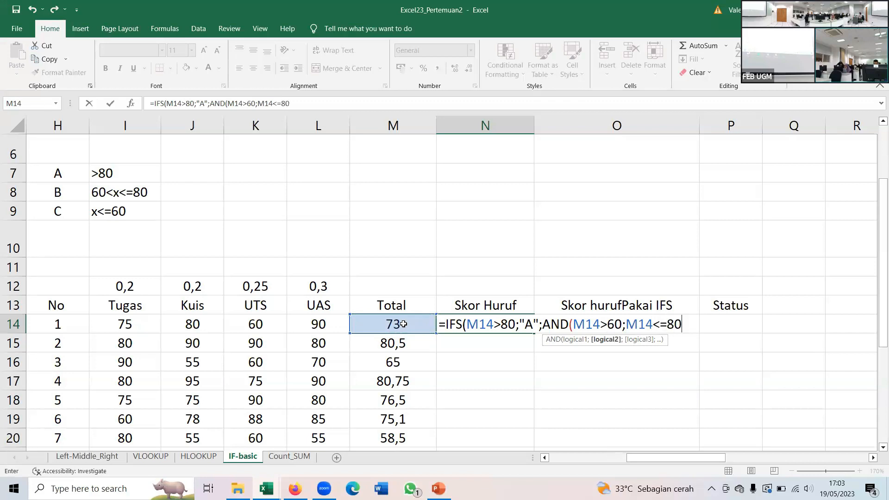
type(")")
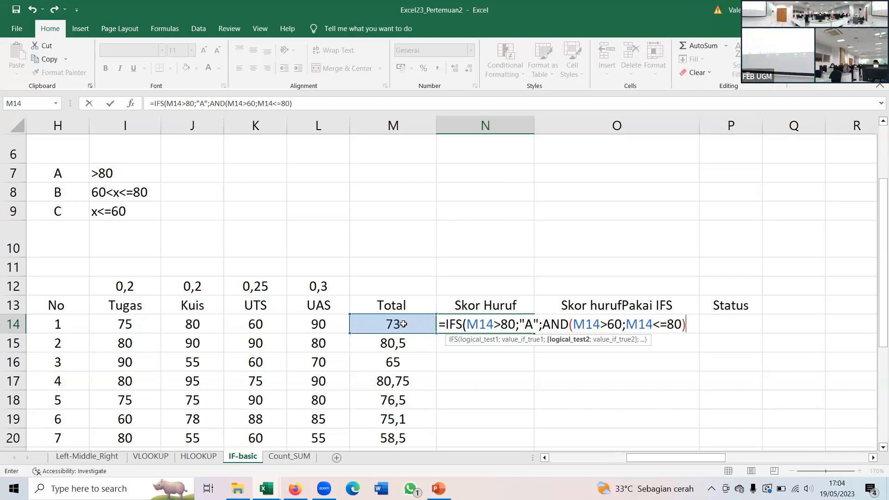
type(";")
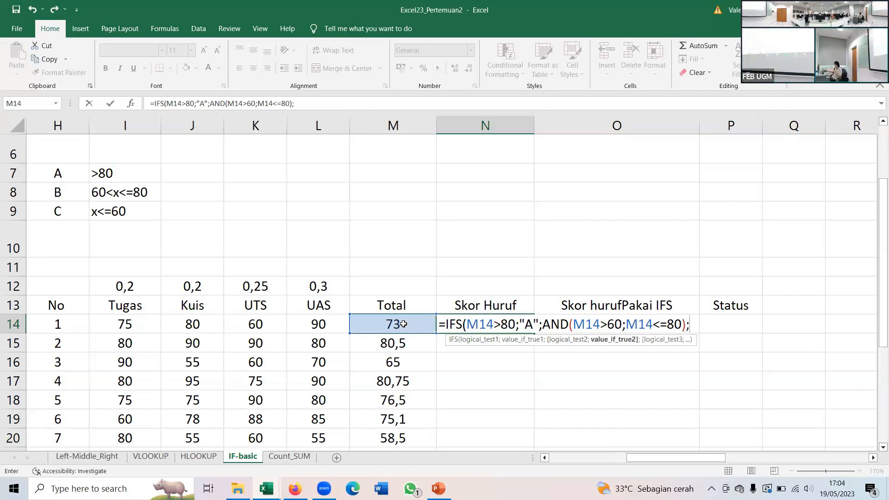
type("\"B\";")
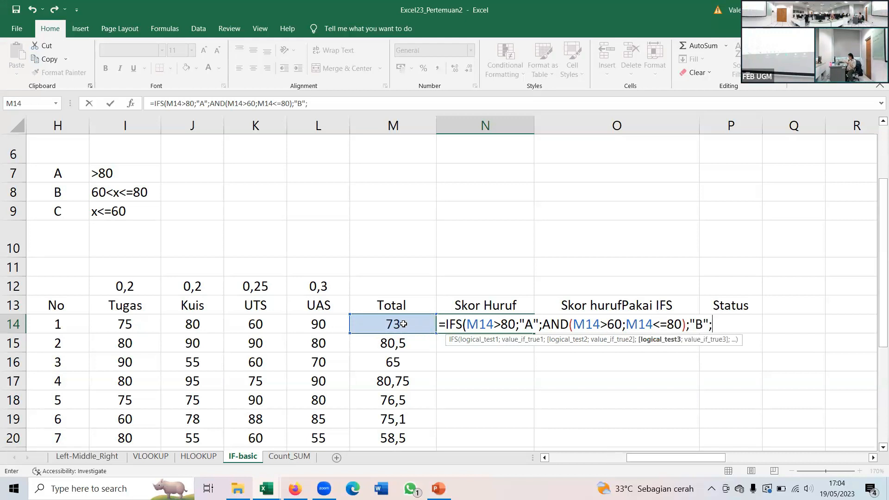
- Finish the N14 IFS formula with the condition M14<=60 returning "C" and enter it
left_click(403, 324)
type("<=60;")
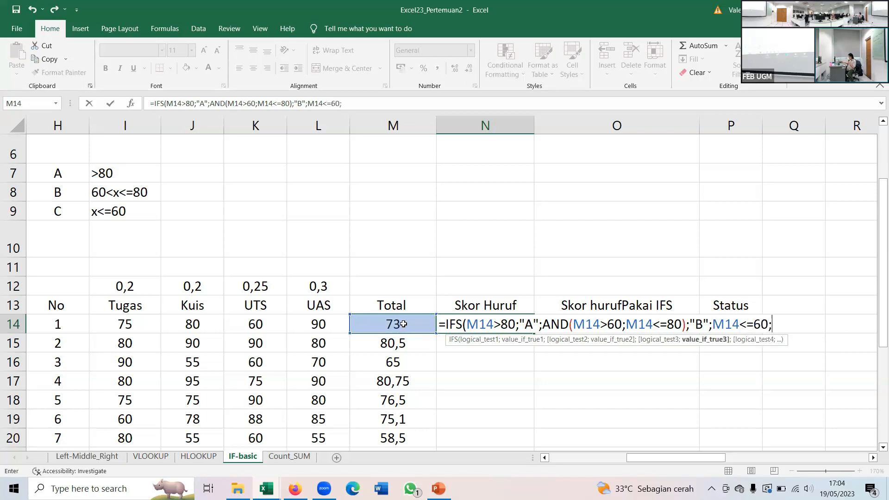
type("\"C\")")
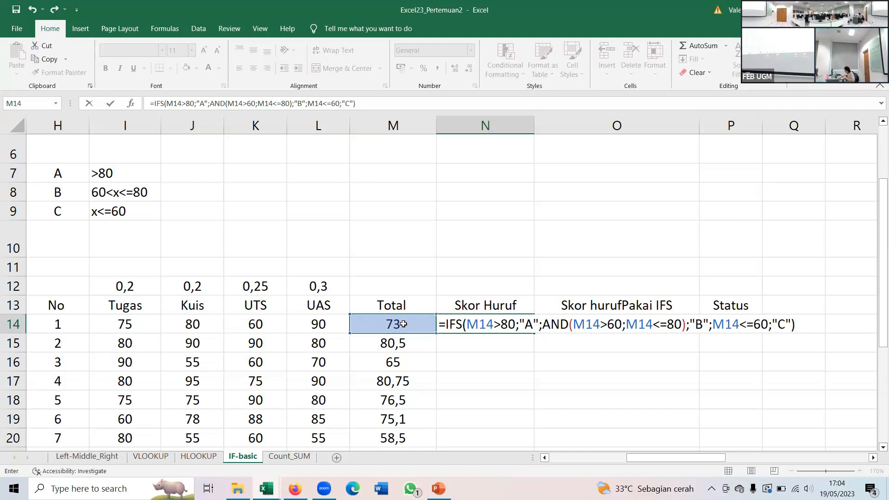
key("Return")
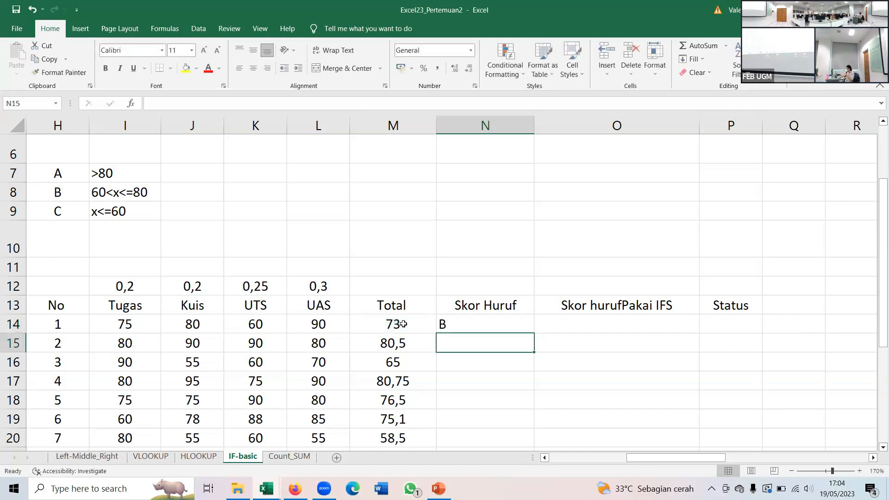
- Fill the N14 Skor Huruf formula down to N20
key("Up")
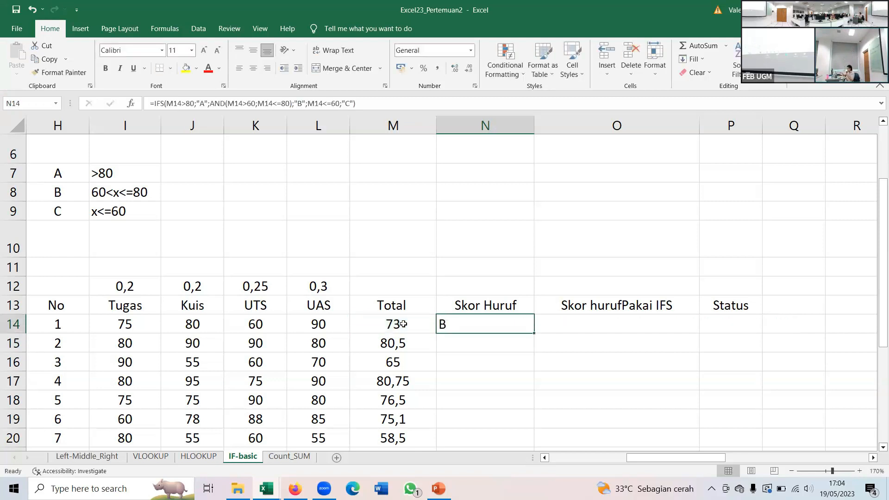
scroll(459, 310, "down", 1)
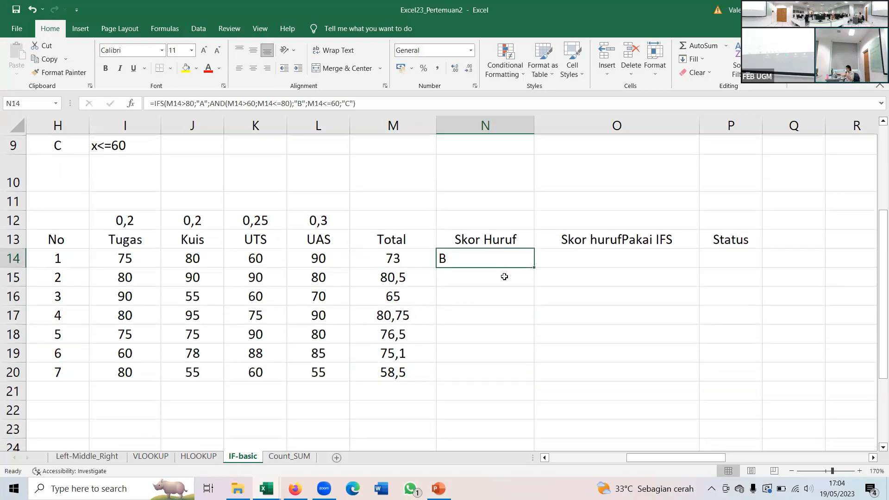
left_click_drag(533, 266, 518, 373)
scroll(522, 342, "up", 1)
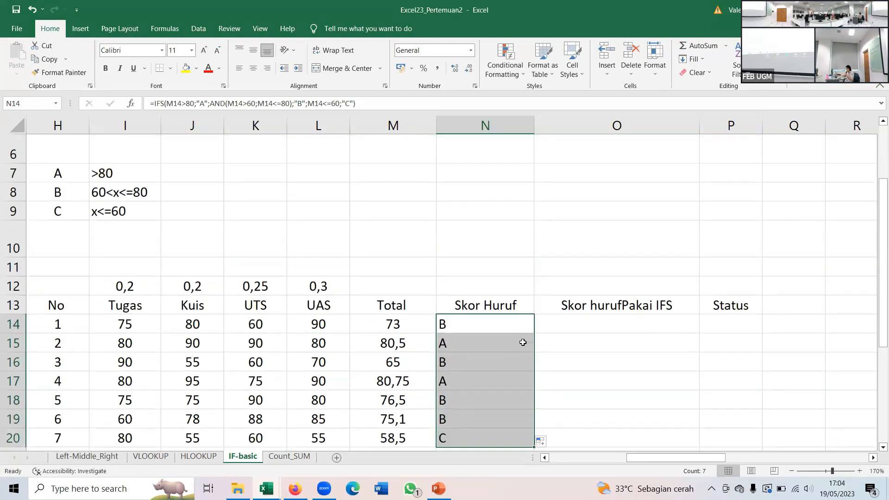
left_click(460, 346)
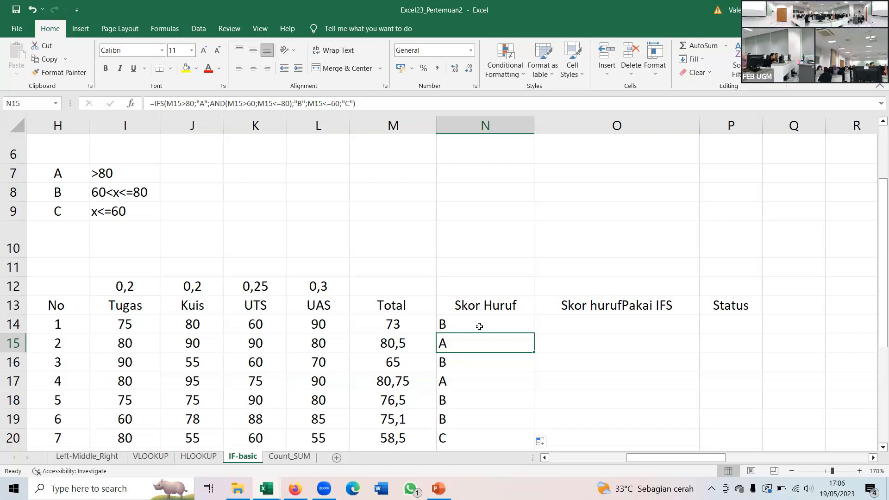
- Replace IFS with NESTED in the O13 header so it reads "Skor hurufPakai NESTED"
left_click(559, 318)
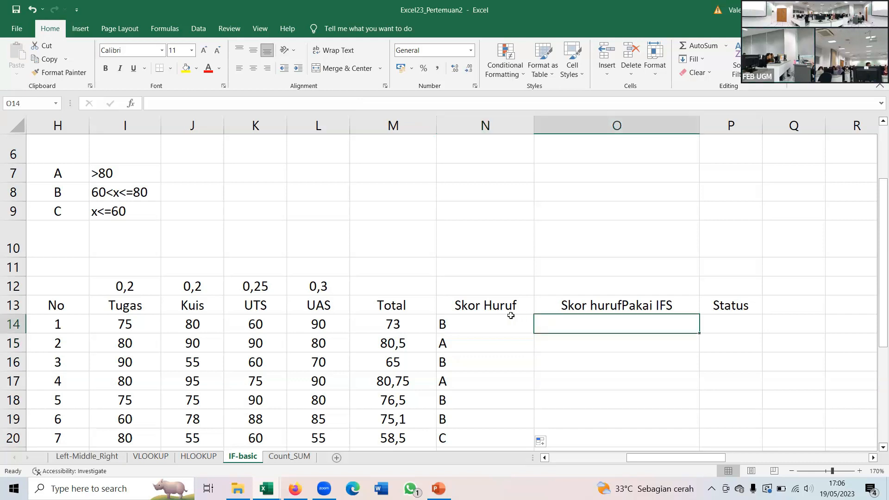
double_click(583, 305)
left_click_drag(674, 305, 657, 303)
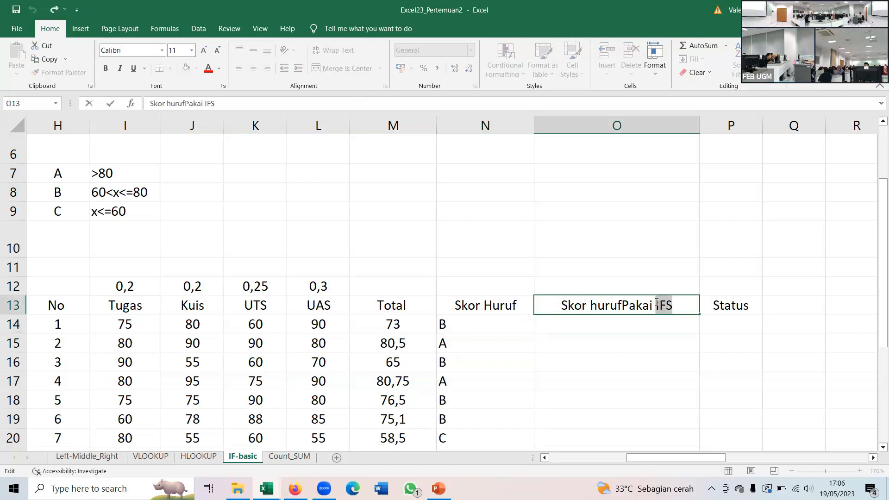
type("NESTED")
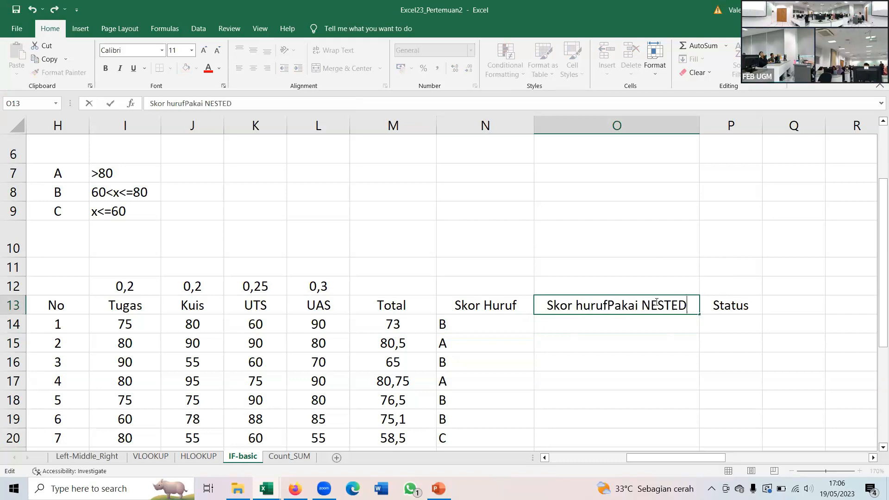
key("Return")
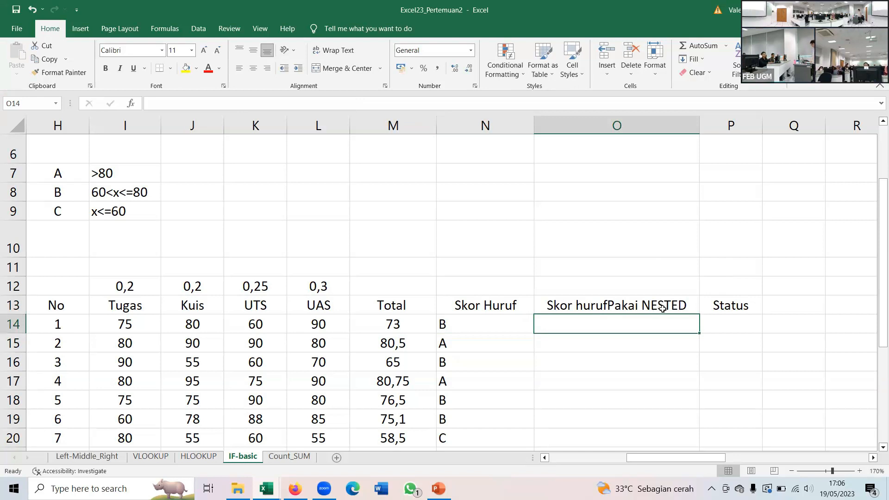
- Hide column N, which holds the Skor Huruf results
left_click(443, 324)
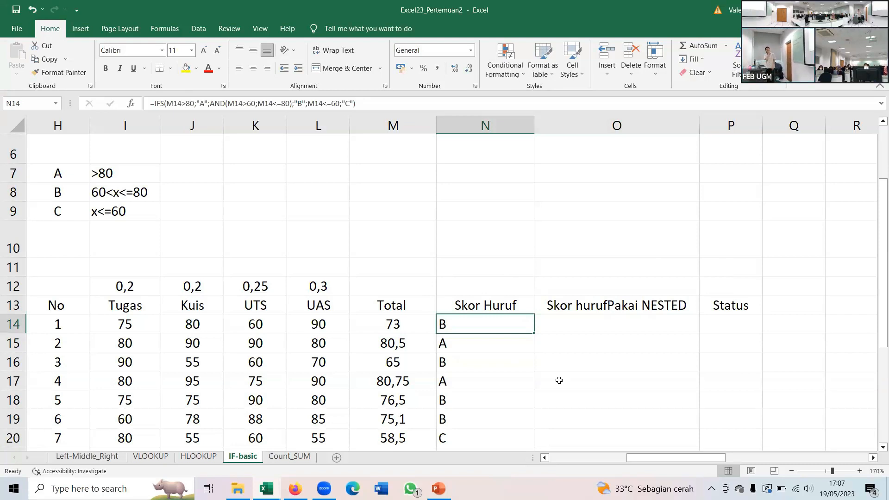
key("Right")
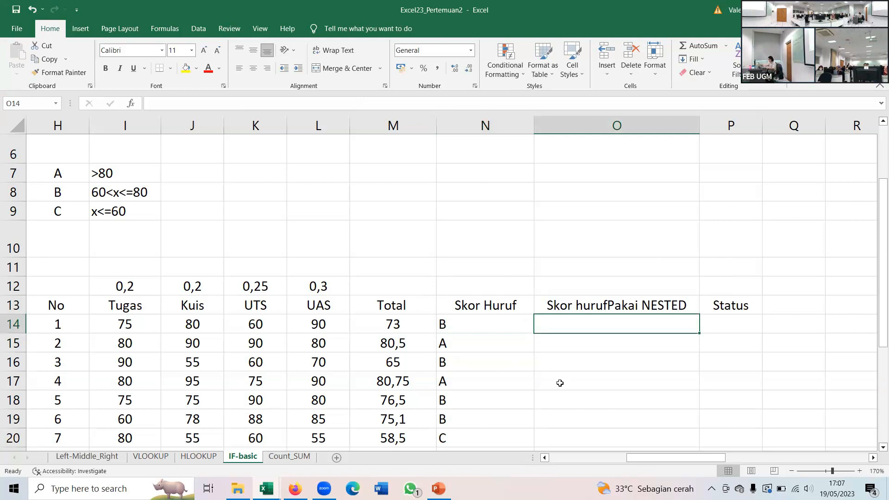
left_click(839, 471)
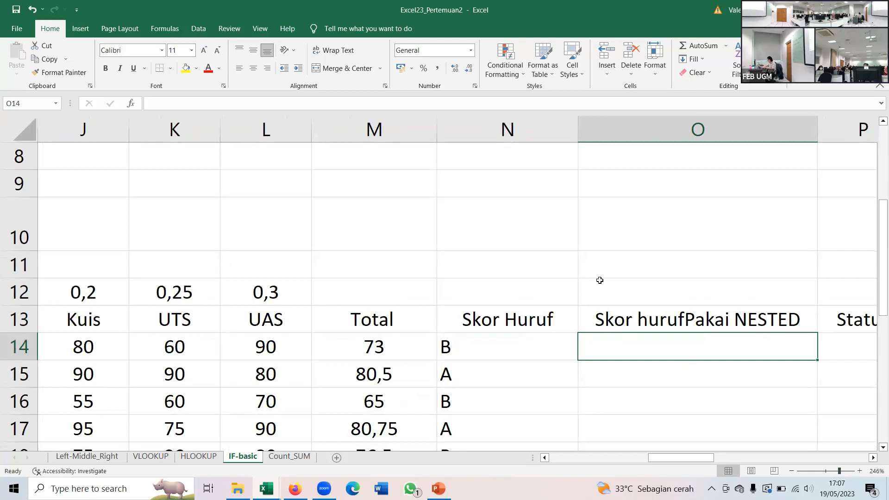
left_click(504, 131)
right_click(504, 131)
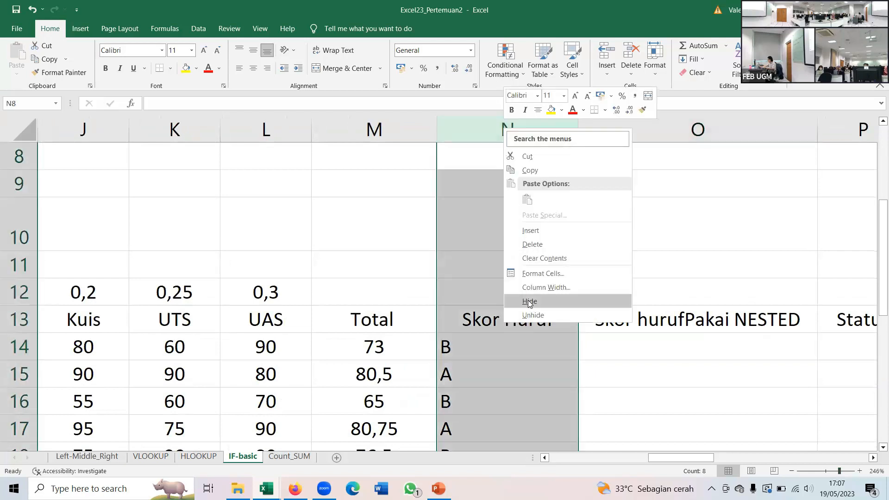
left_click(530, 302)
- Start a nested IF formula in O14 that returns "A" when the total M14>80
left_click(488, 342)
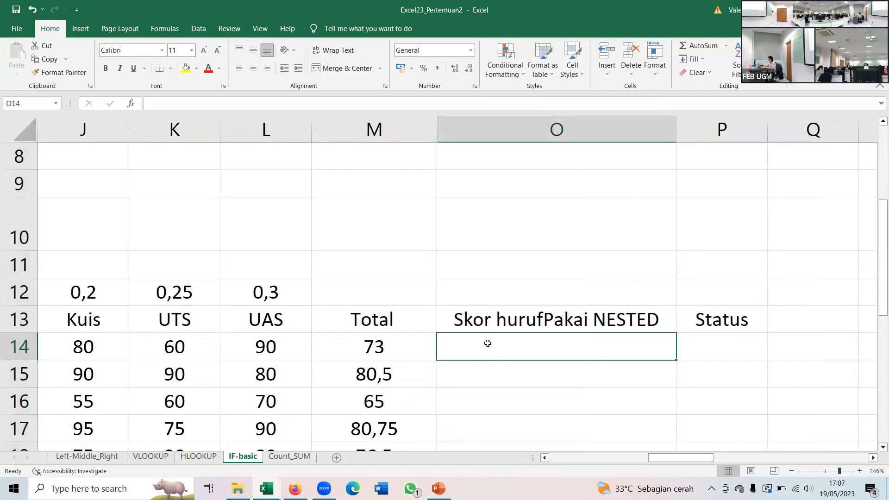
type("=IF")
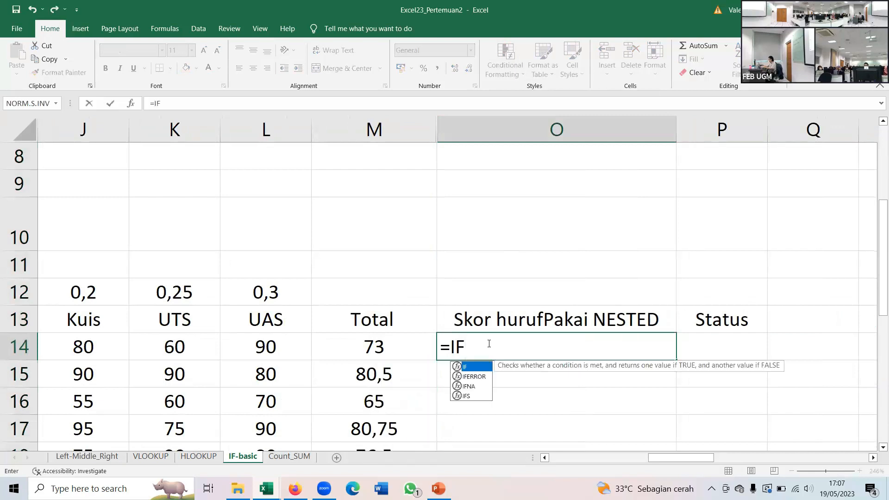
type("(")
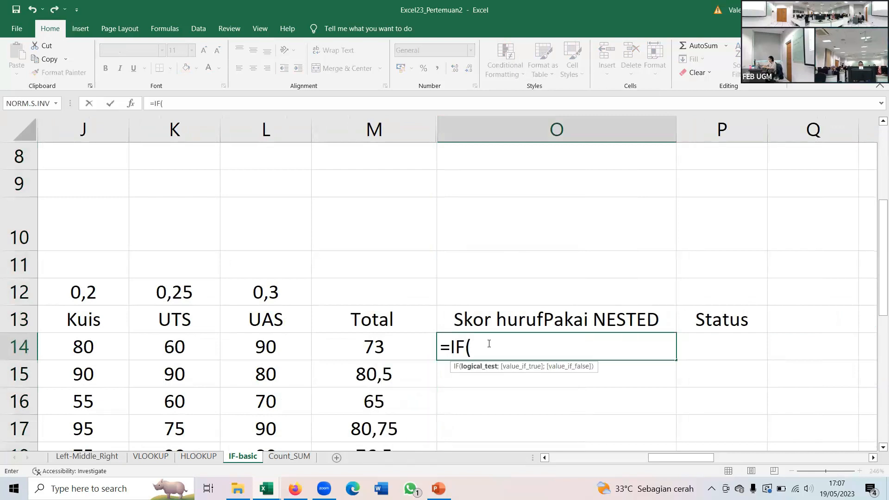
left_click(377, 351)
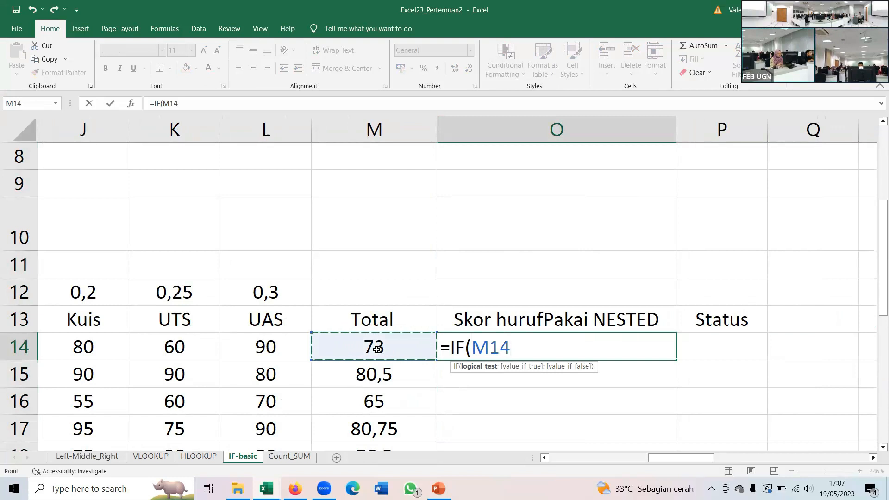
type(">")
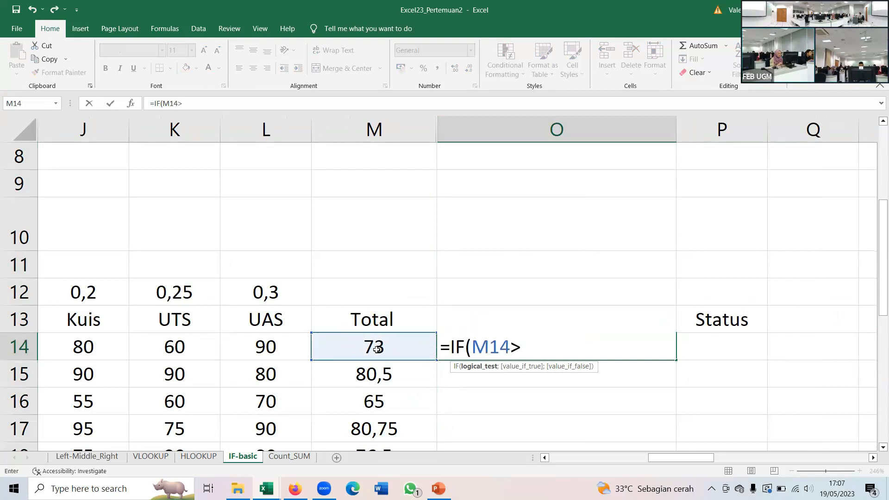
type("80;\"A")
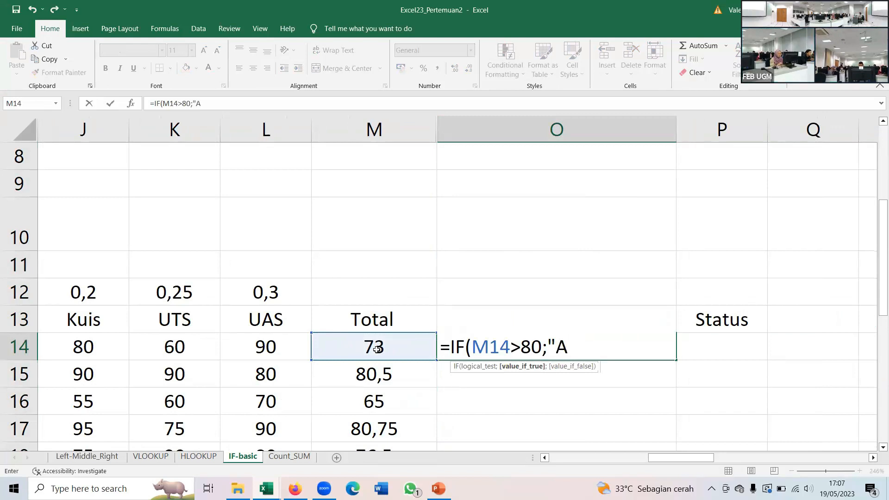
type("\";")
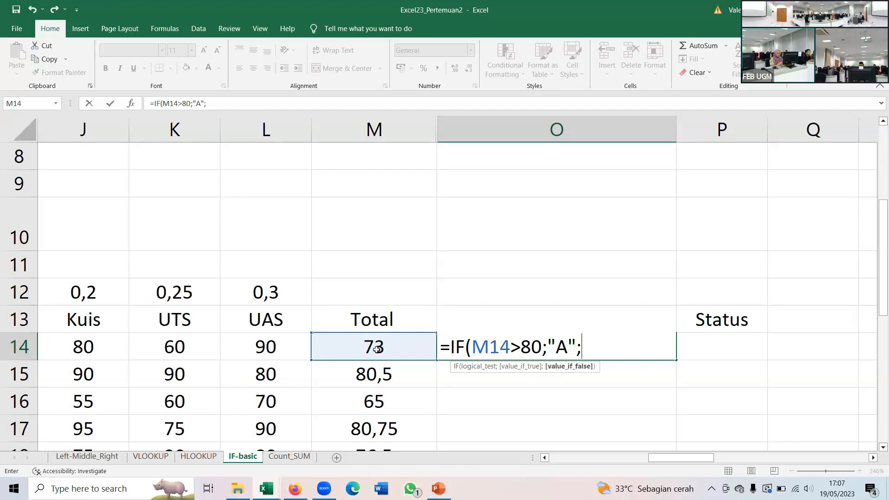
- Nest a second IF as the false value in O14, testing AND(M14>60;M14<=80)
type("IF")
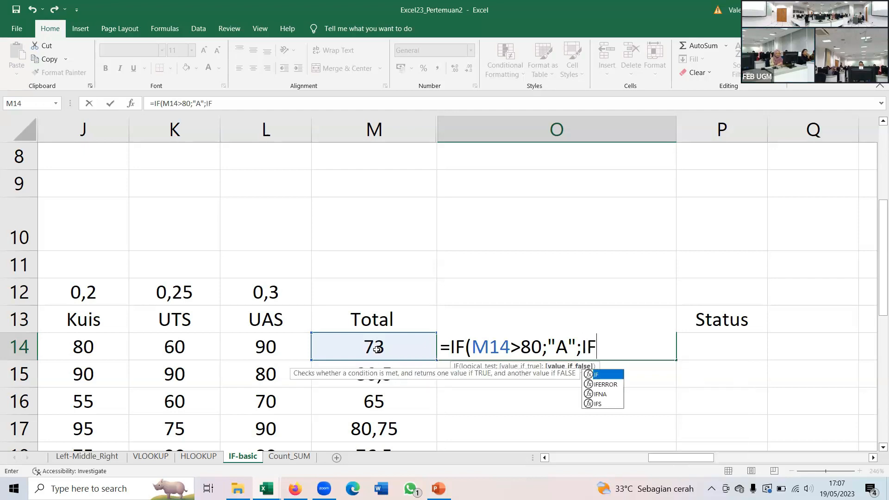
type("(")
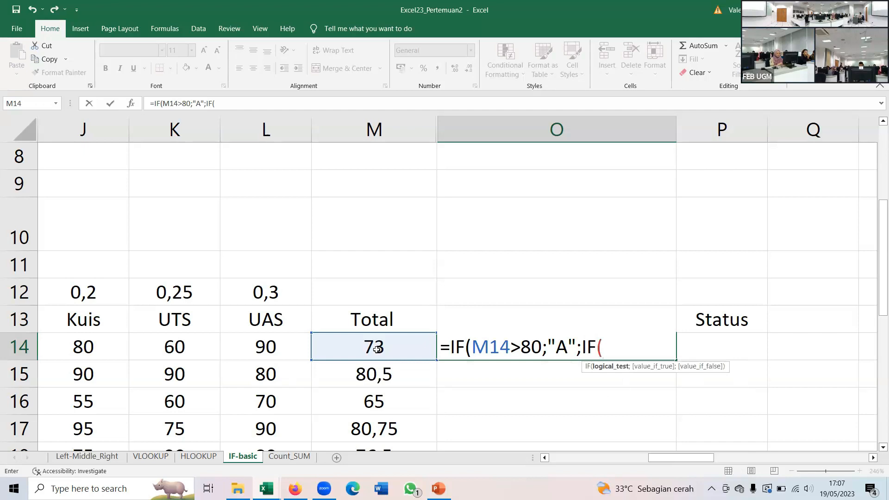
type("AND")
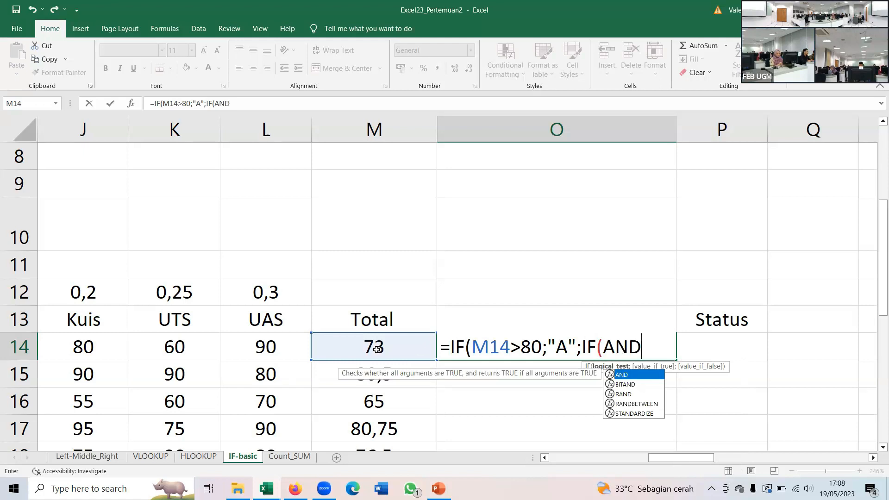
type("(X")
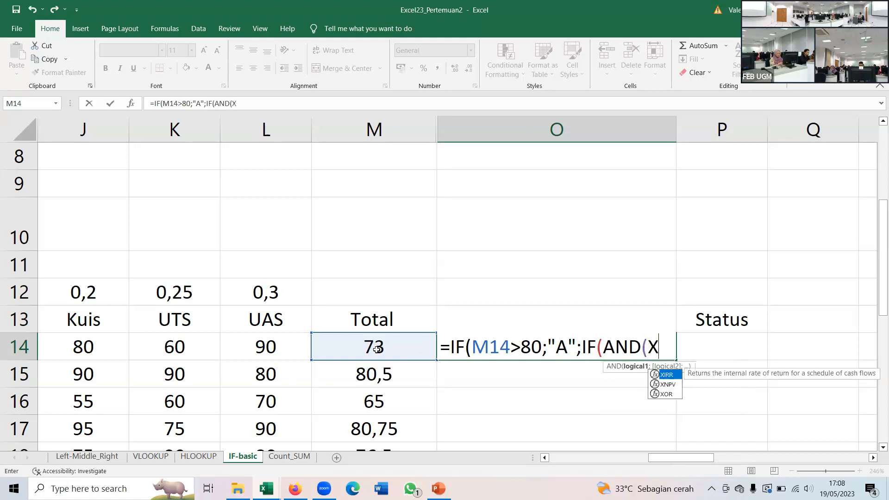
key("BackSpace")
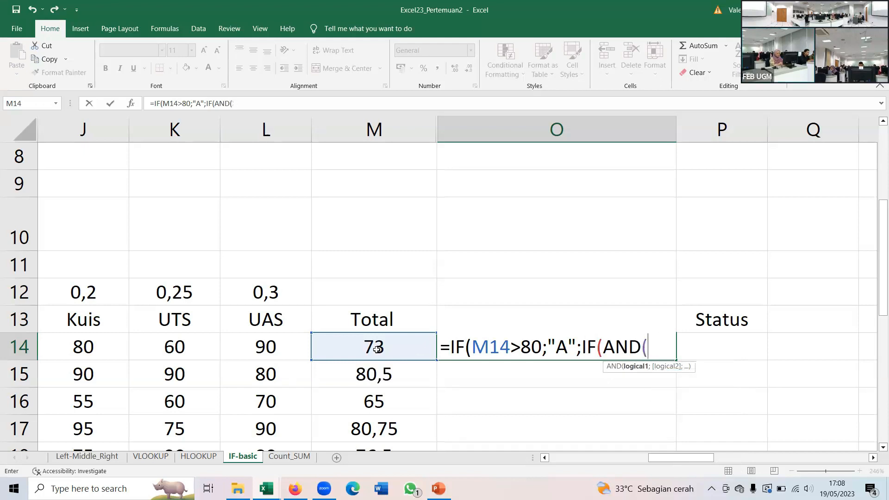
left_click(378, 348)
type(">6")
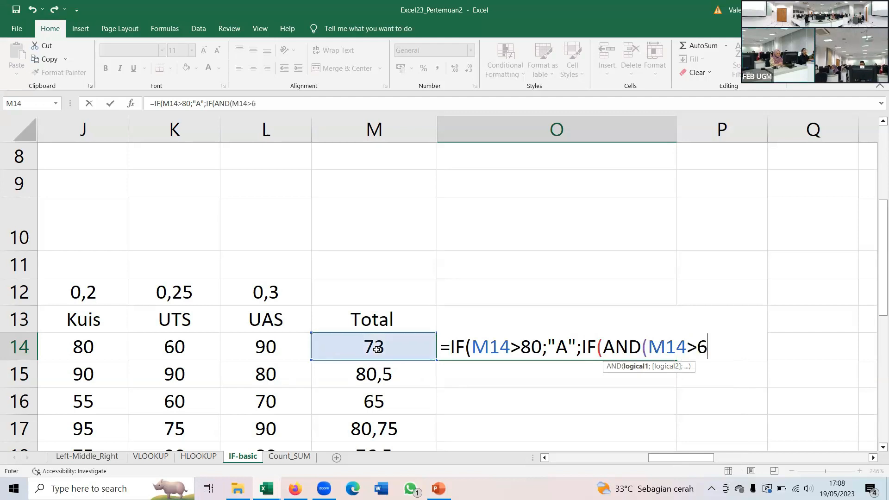
type("0;")
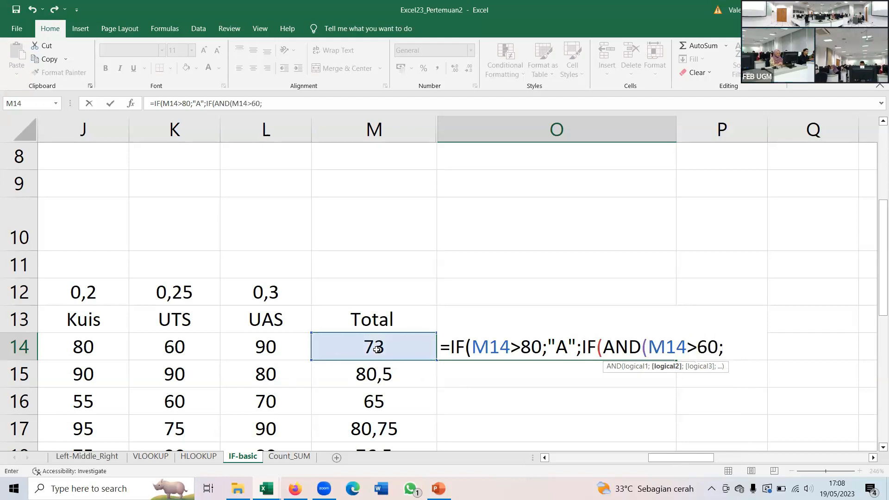
left_click(377, 349)
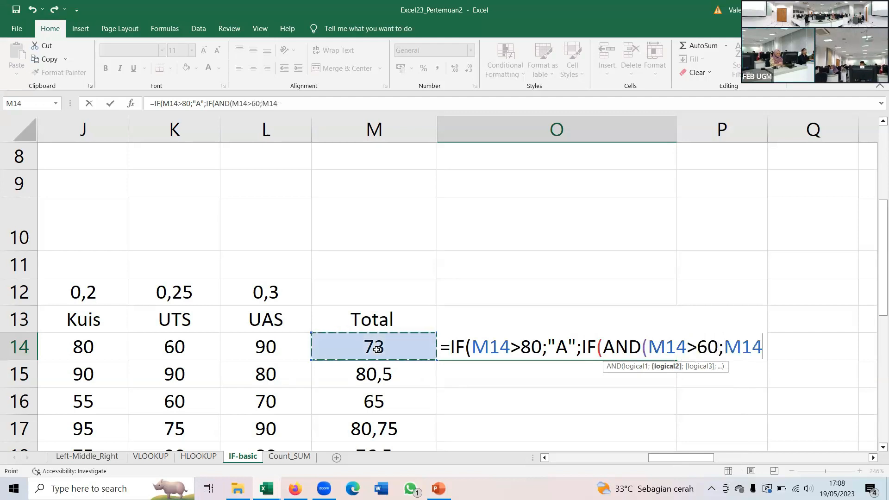
type("<")
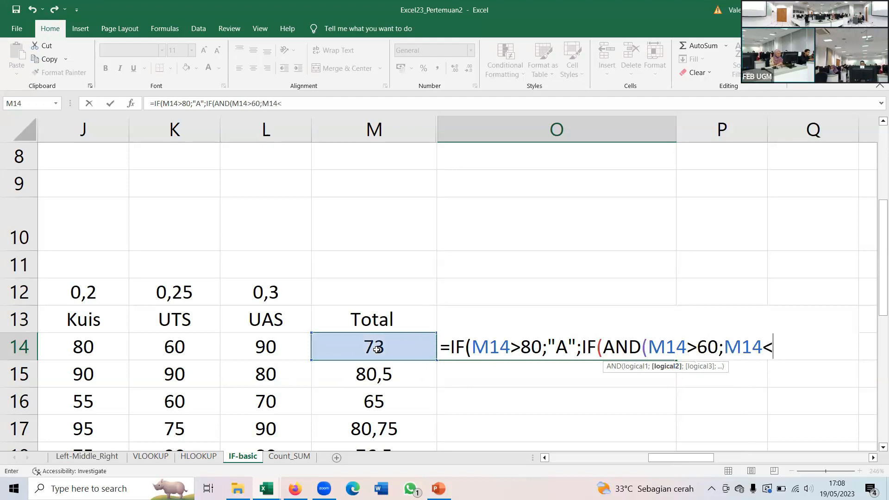
type("=80)")
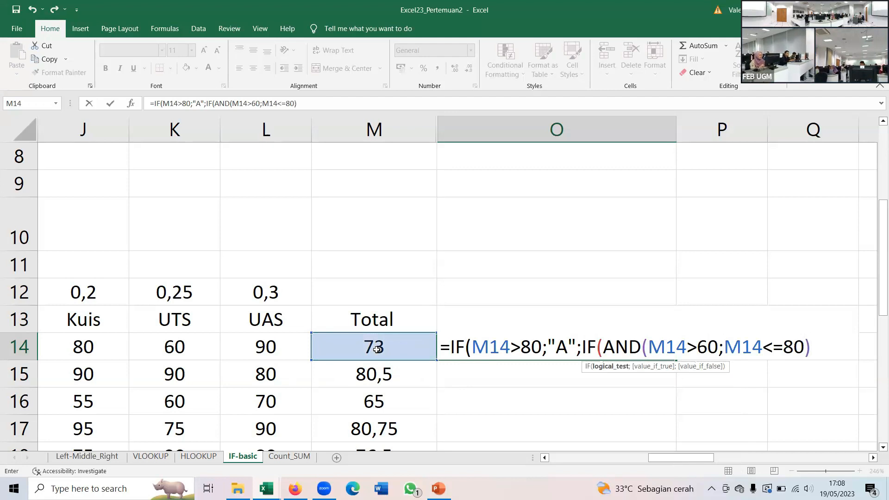
type(";")
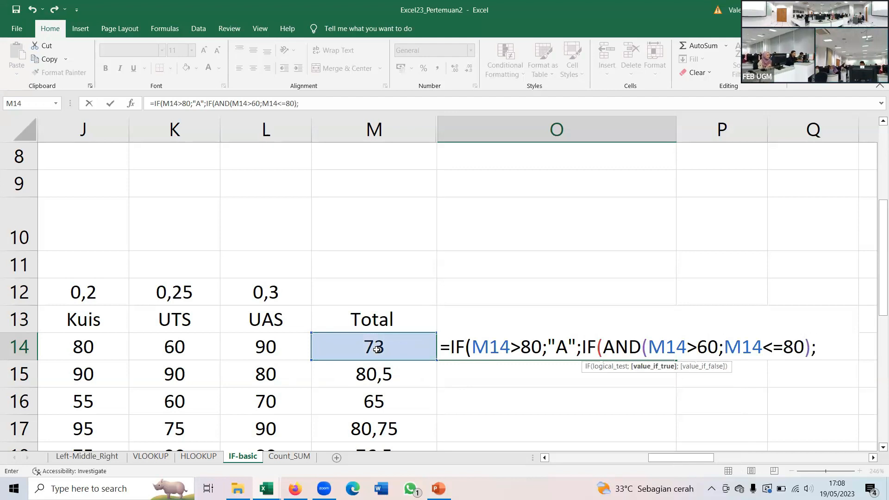
type("\"b\"")
- Make the inner IF of the O14 formula return "B" when its AND condition is met
key("BackSpace")
key("BackSpace")
type("B\"")
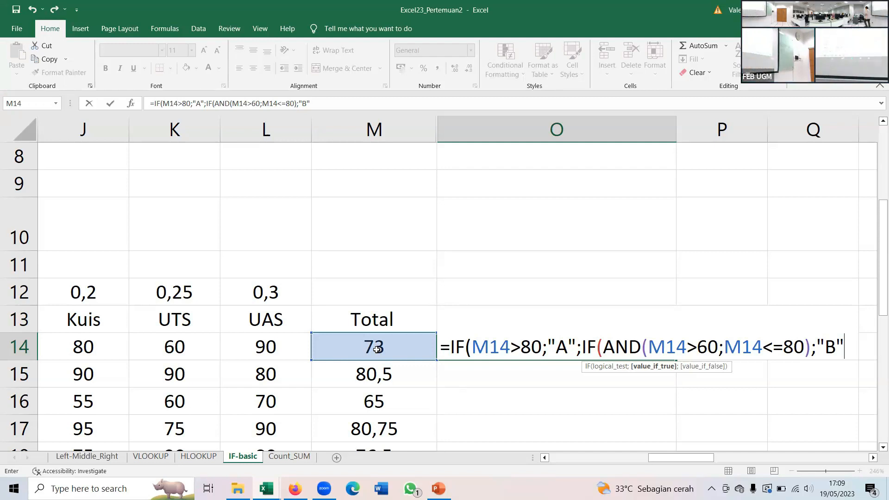
- Finish the O14 nested IF with "C" as the inner false value, close both IF functions and enter the formula
type(";")
type("\"C\"")
key("BackSpace")
key("BackSpace")
type("C")
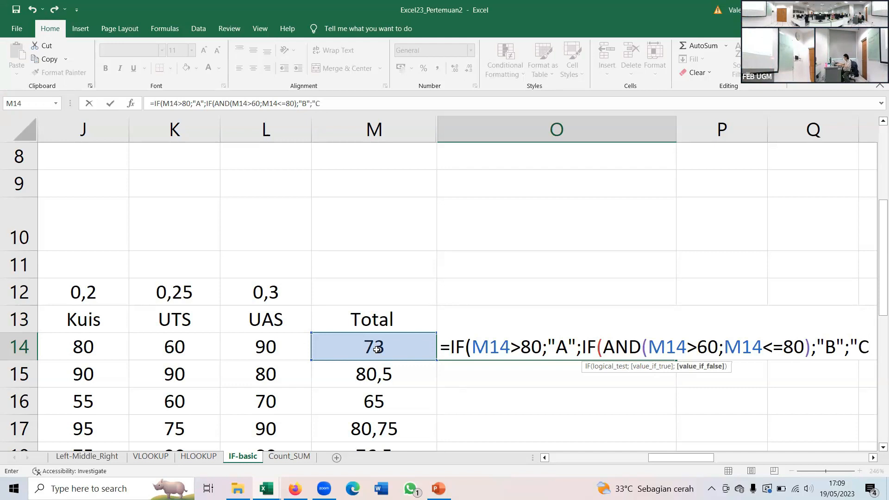
type("\")")
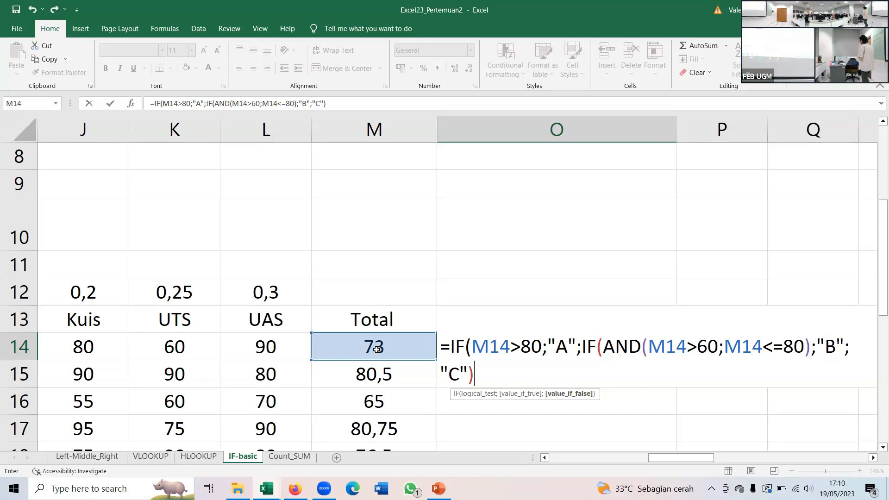
type(")")
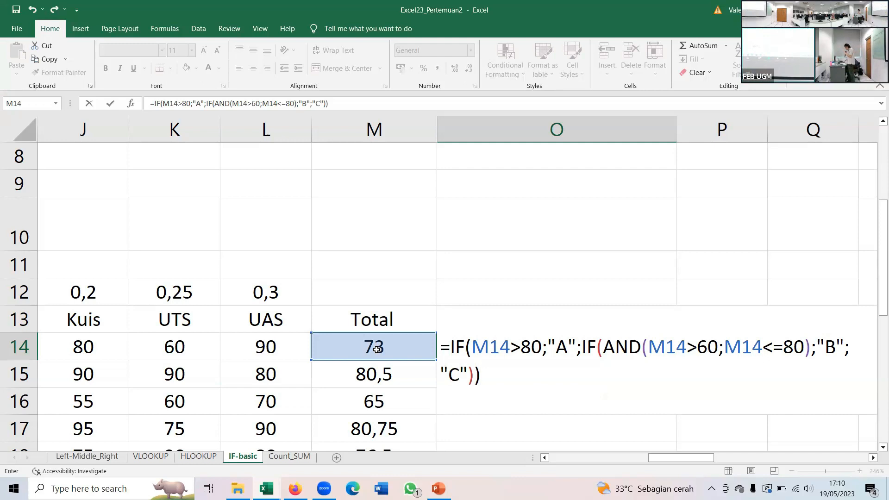
key("Return")
key("Up")
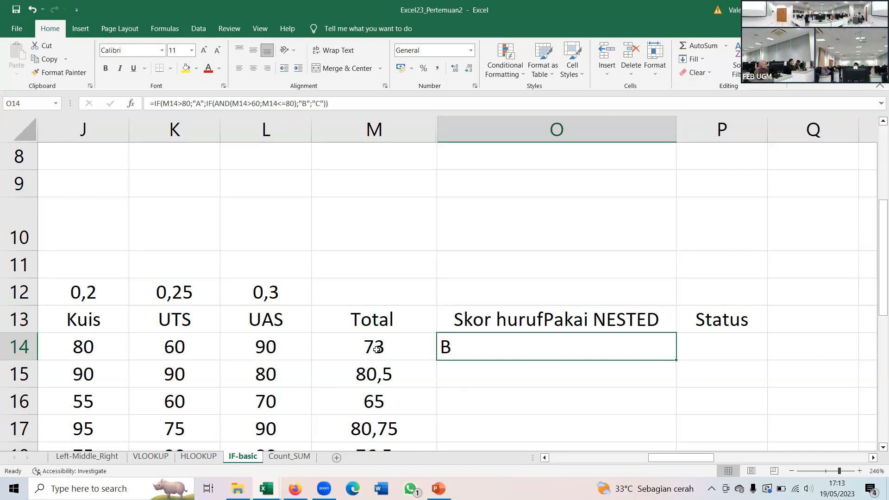
- Fill the O14 nested IF formula down to O20 and select O14
scroll(570, 258, "down", 2)
scroll(597, 253, "up", 1)
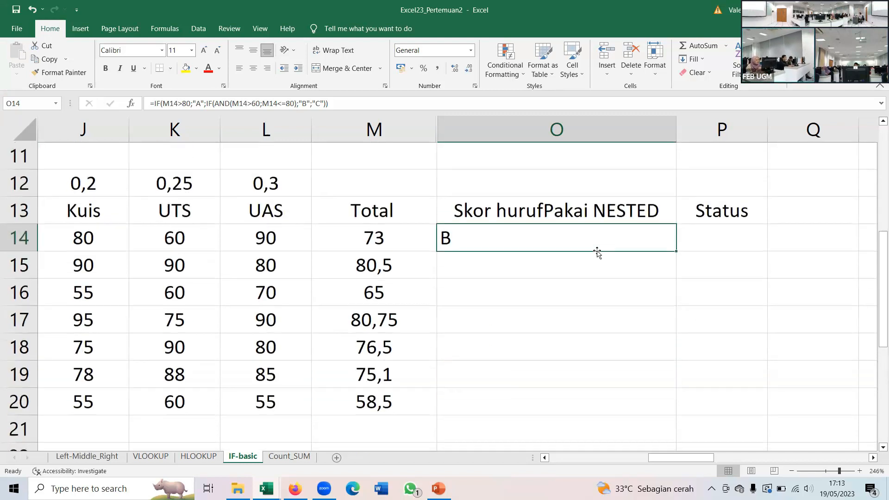
left_click_drag(675, 251, 612, 413)
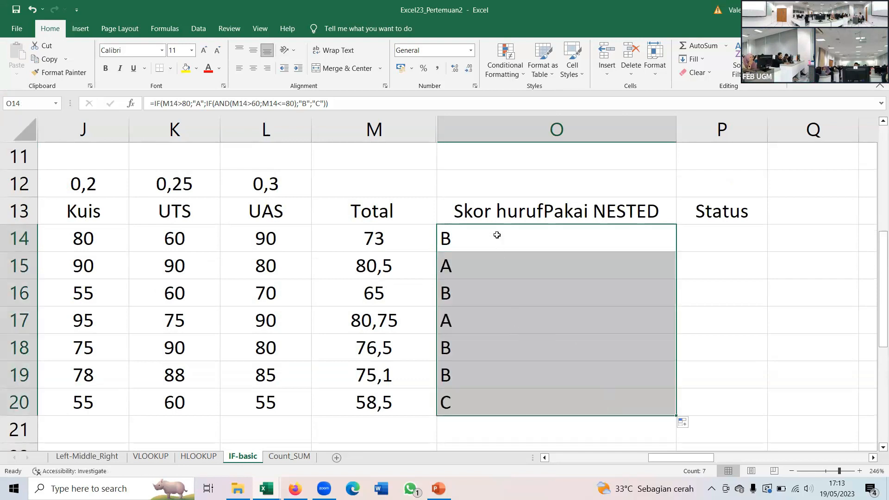
left_click(497, 235)
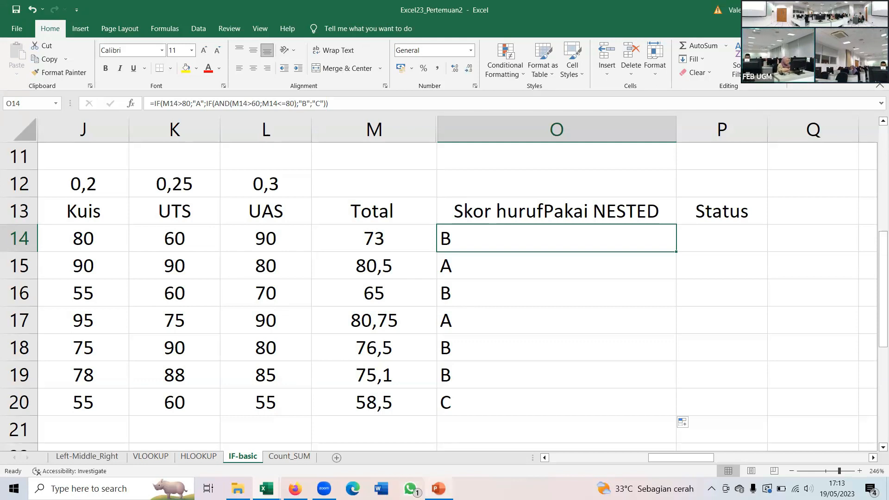
- Check the IFS slide in PowerPoint, return to the Excel workbook and review the nested IF formula in O14
left_click(438, 488)
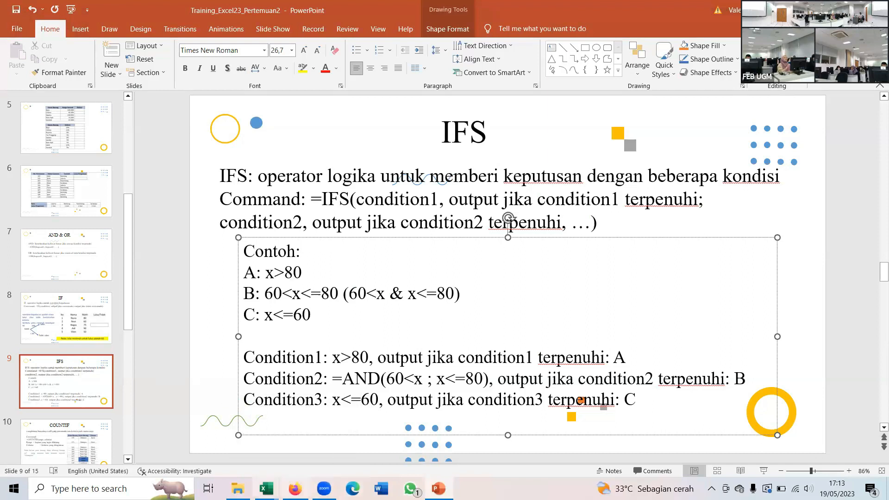
mouse_move(266, 489)
left_click(208, 449)
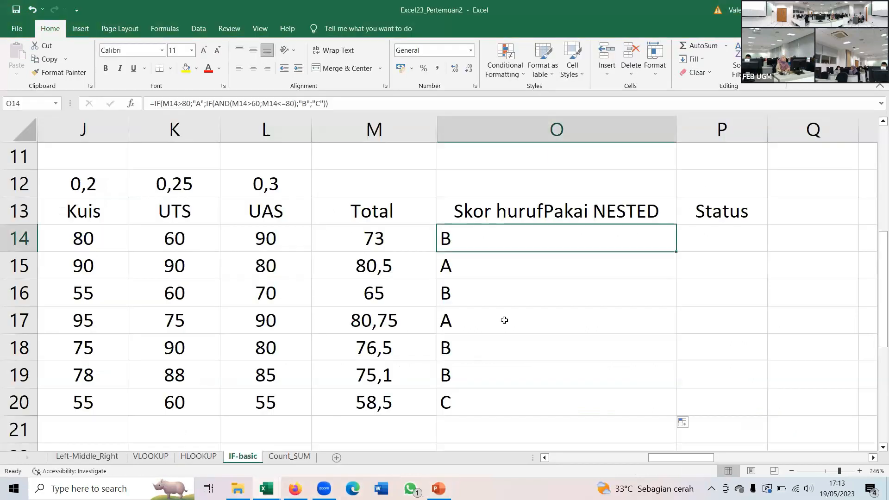
double_click(467, 238)
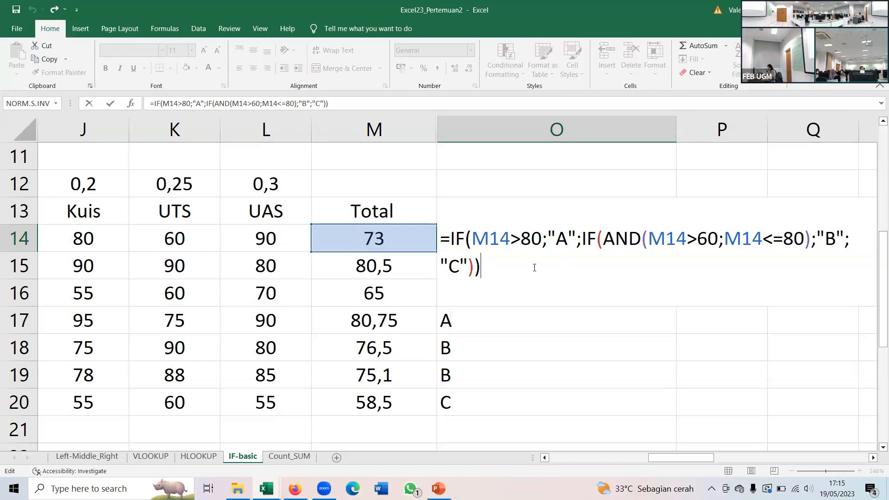
key("Return")
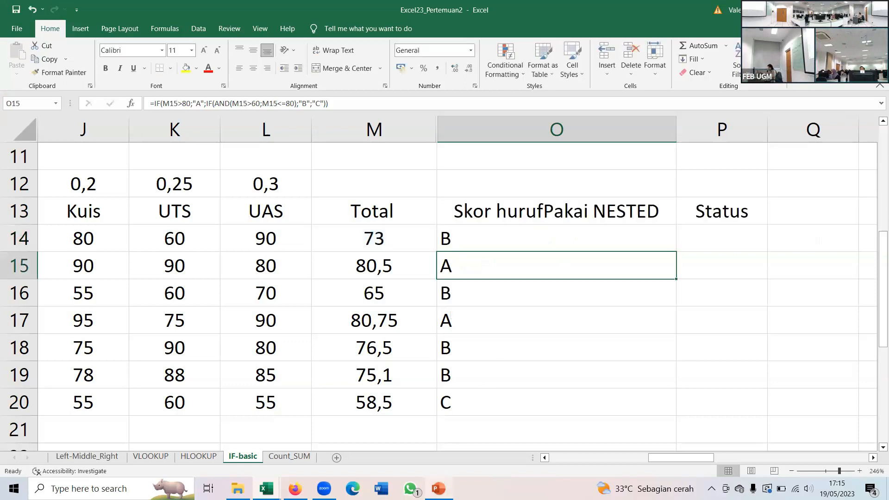
- Switch to the PowerPoint presentation and view the COUNTIF slide and the COUNTIFS slide
left_click(439, 489)
scroll(76, 394, "down", 1)
left_click(78, 380)
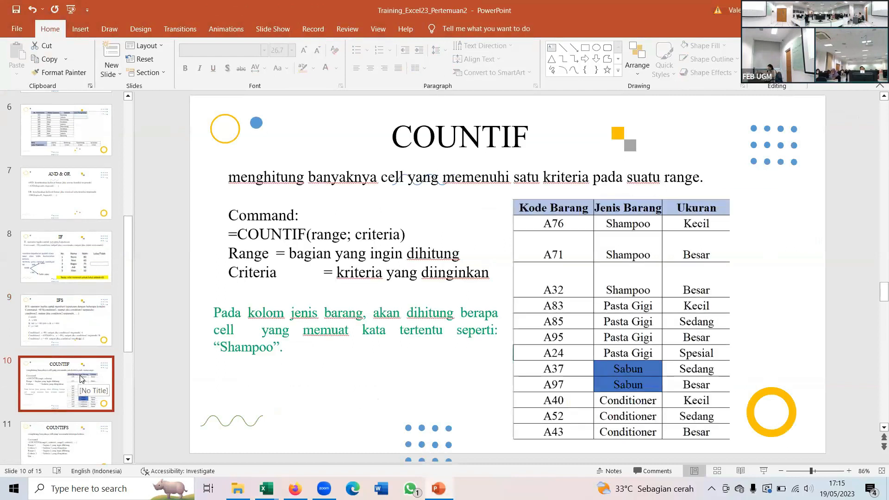
scroll(80, 377, "down", 1)
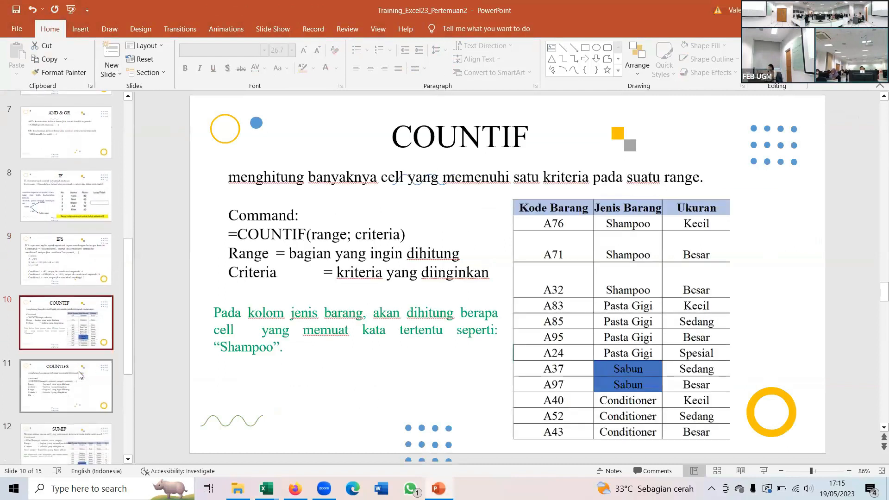
left_click(80, 376)
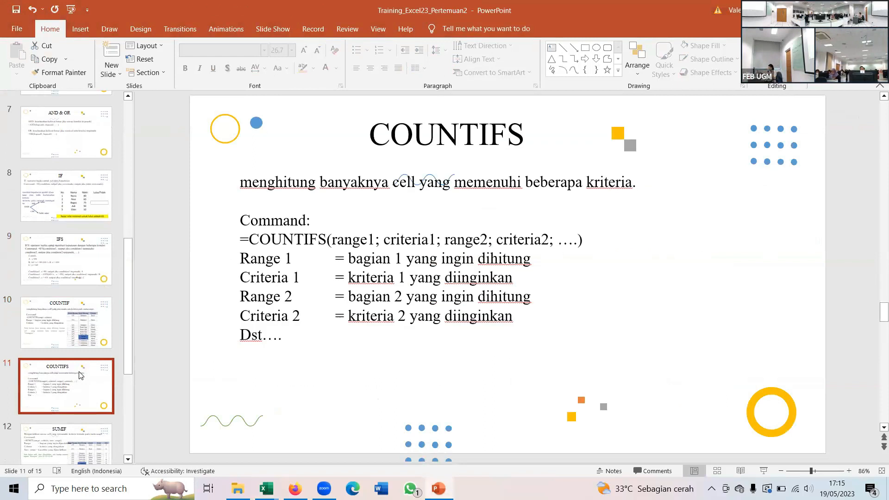
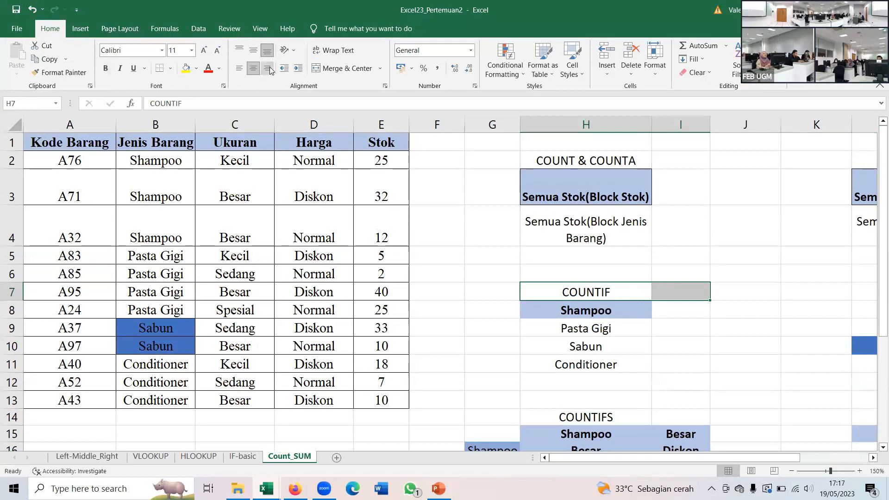
- Merge and center the COUNTIF heading across H7:I7
left_click(343, 68)
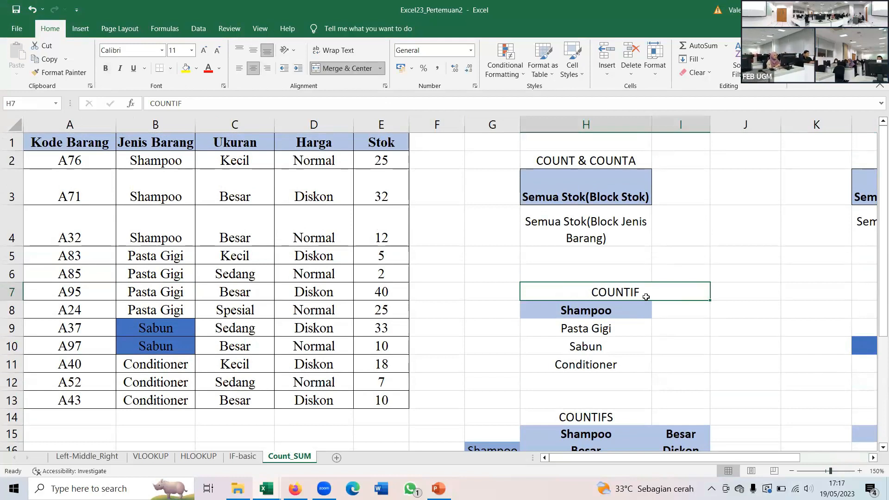
- Count the Shampoo items in I8 with a COUNTIF over the absolute range $B$2:$B$13 and criterion H8
left_click(666, 309)
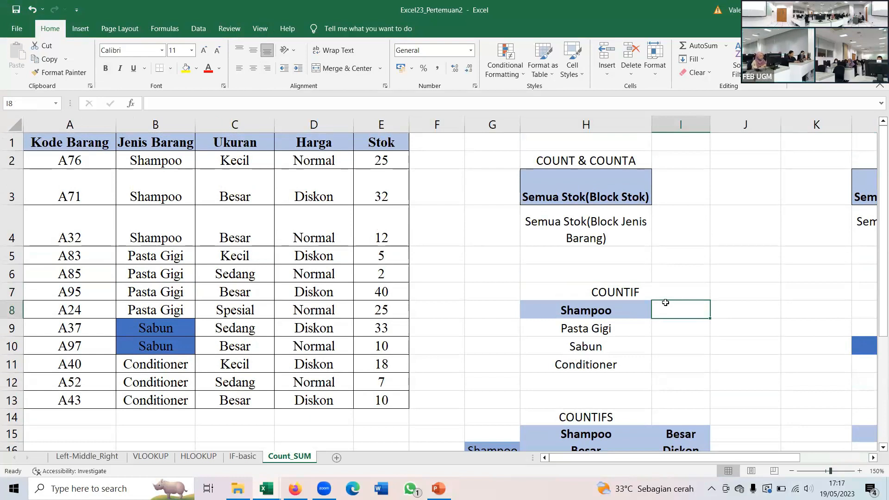
type("=")
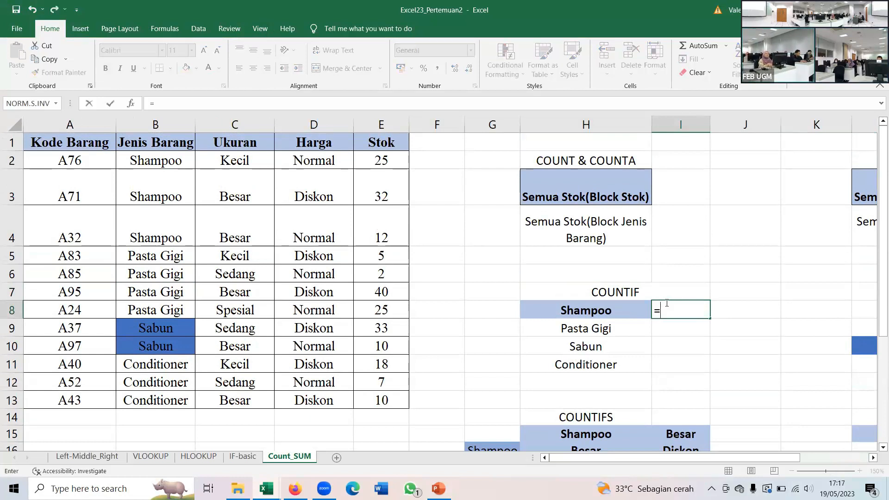
type("COU")
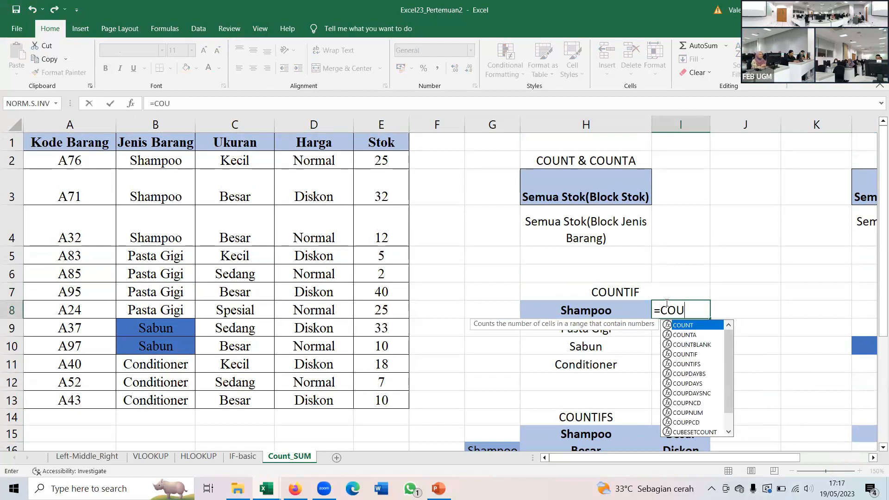
type("NTIF")
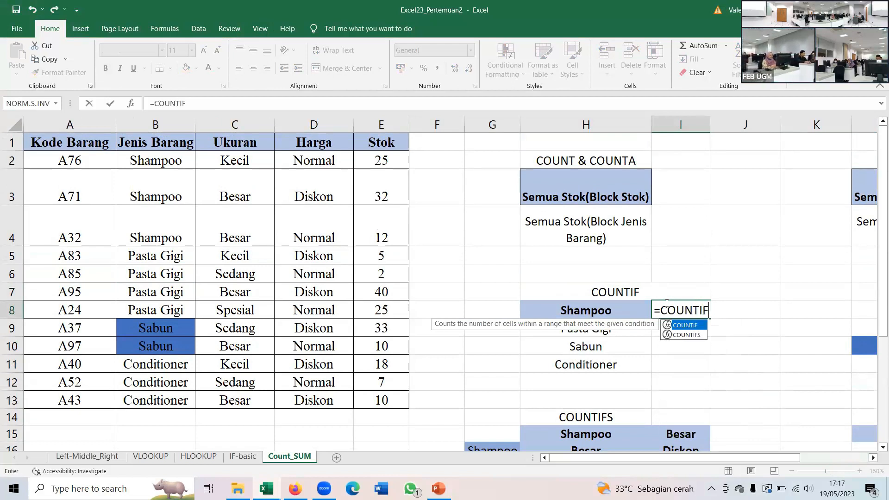
type("(")
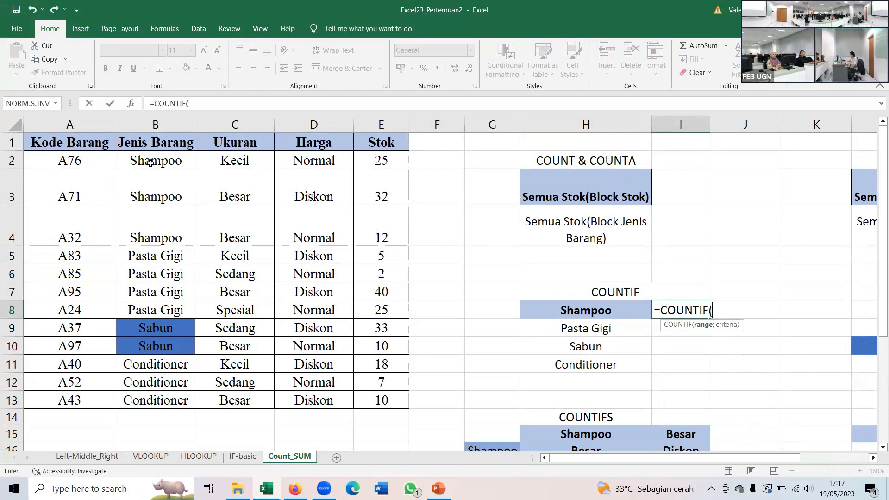
left_click_drag(152, 161, 155, 409)
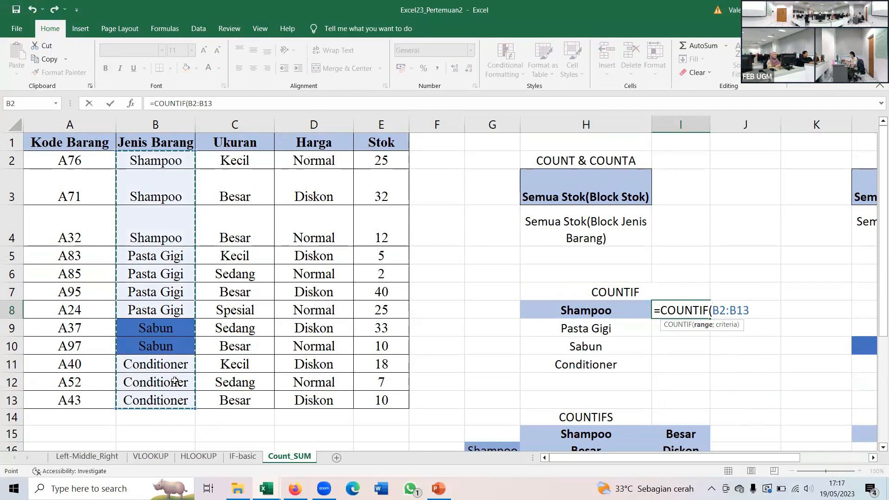
key("F4")
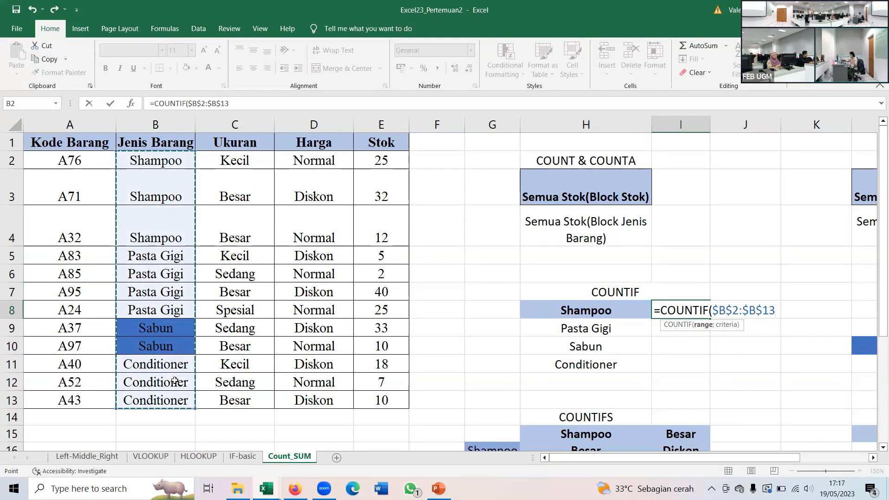
type(";")
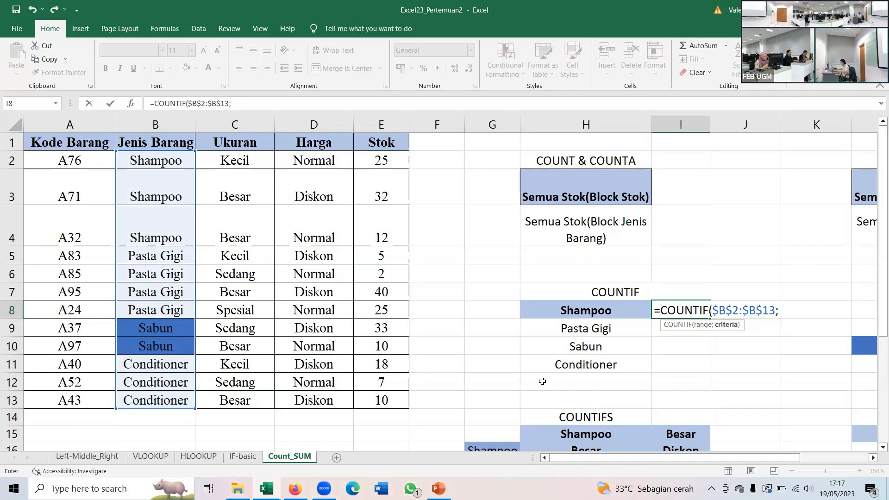
left_click(565, 311)
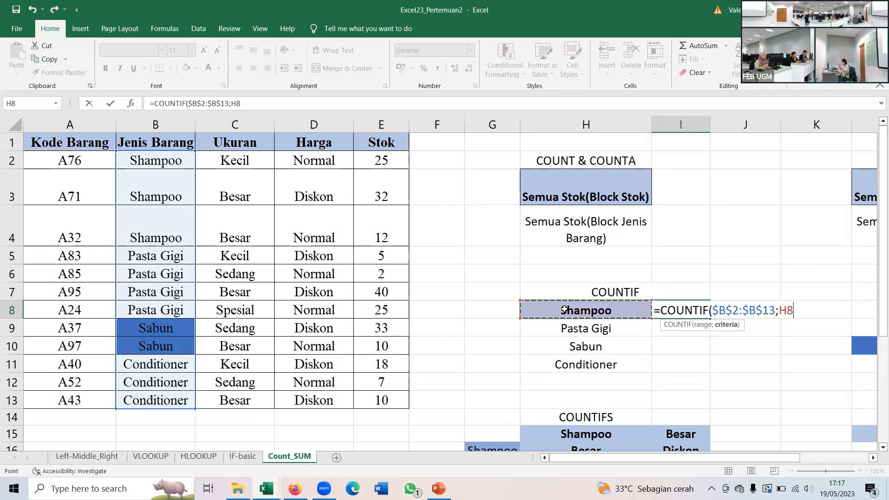
type(")")
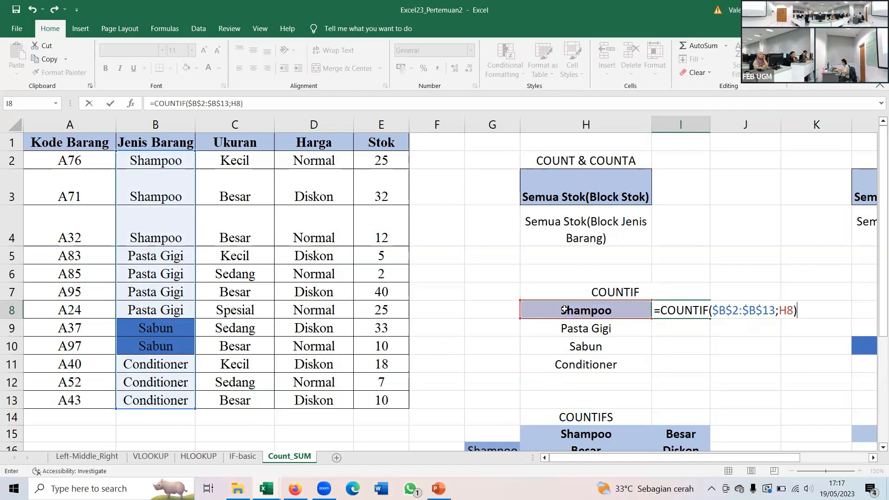
key("Return")
key("Up")
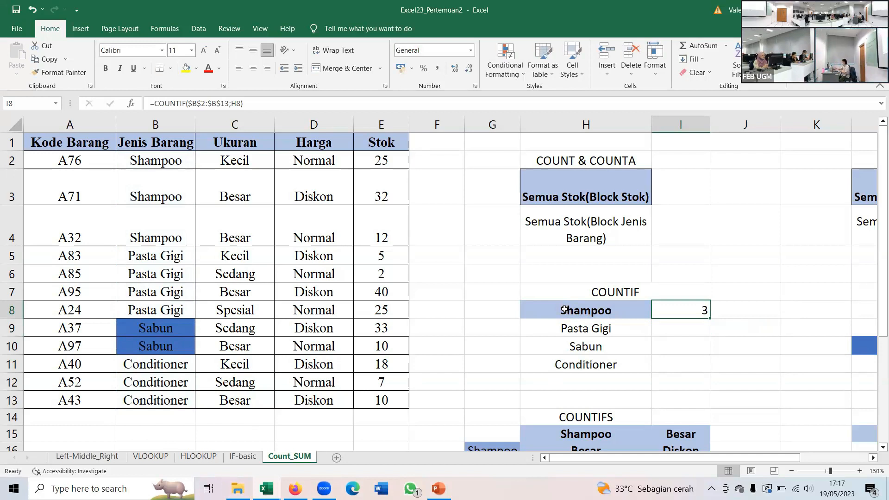
- Review the COUNTIF formula in I8 and fill it down to I11
double_click(681, 306)
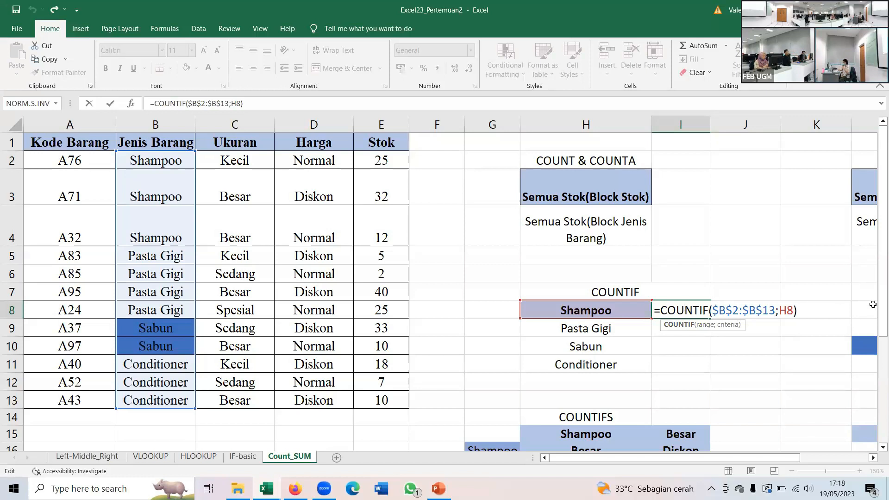
key("Return")
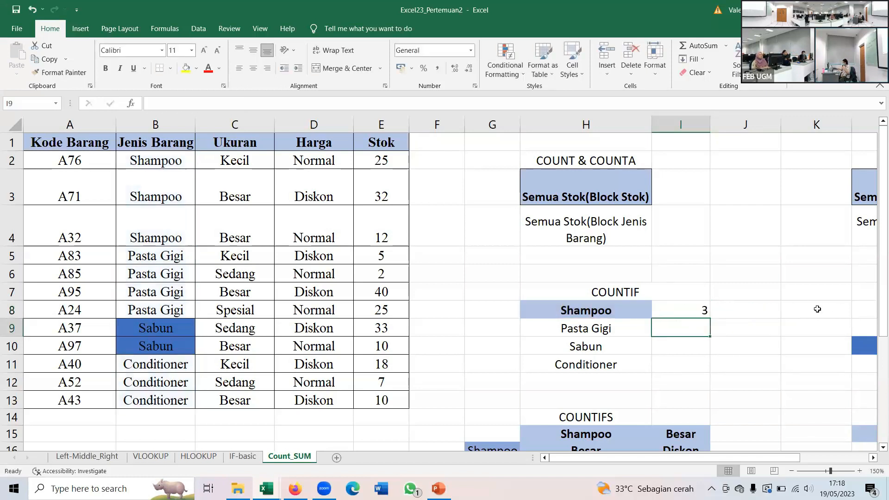
left_click(677, 311)
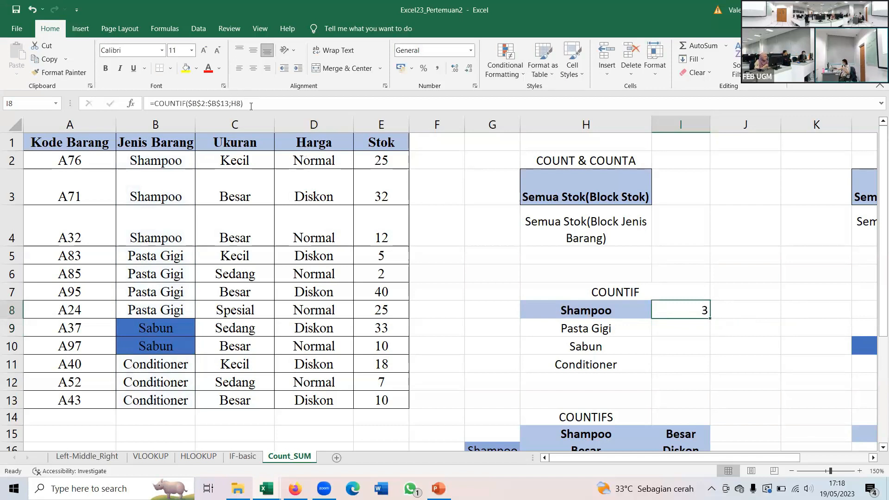
left_click_drag(710, 319, 703, 372)
- Inspect the copied COUNTIF formulas in I9 to I11, checking the range and criteria references
left_click(691, 328)
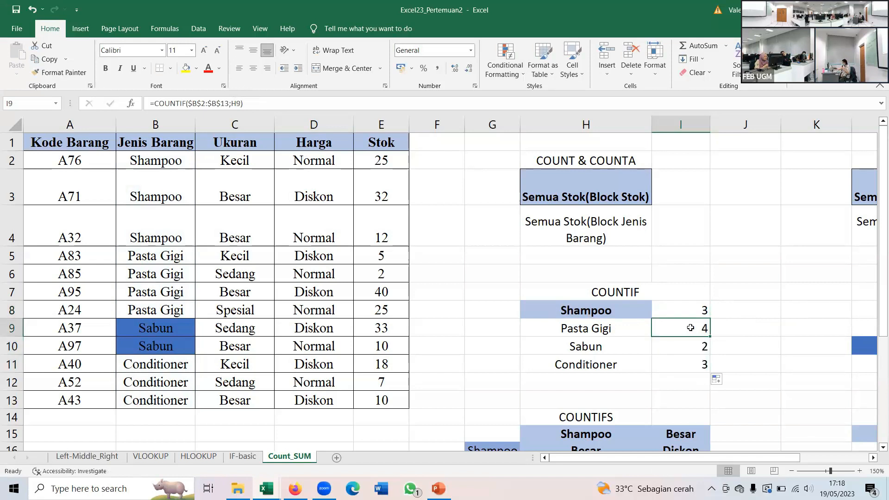
double_click(692, 328)
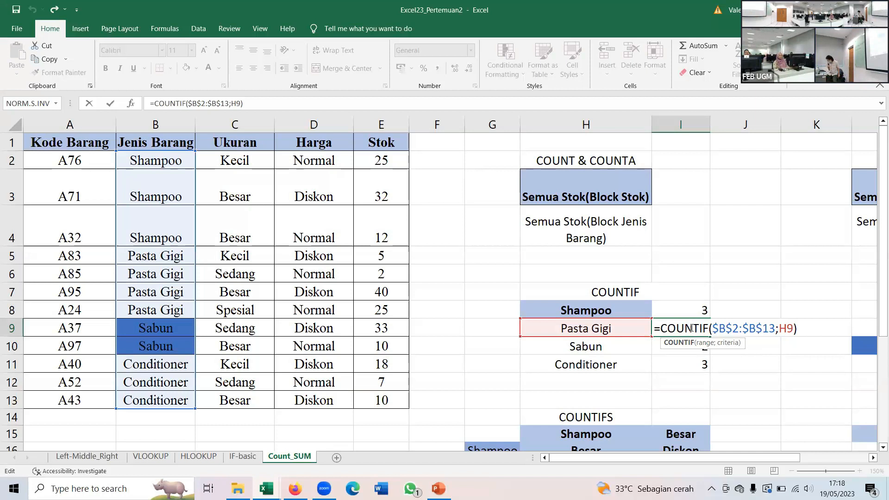
left_click(692, 329)
key("ctrl+Return")
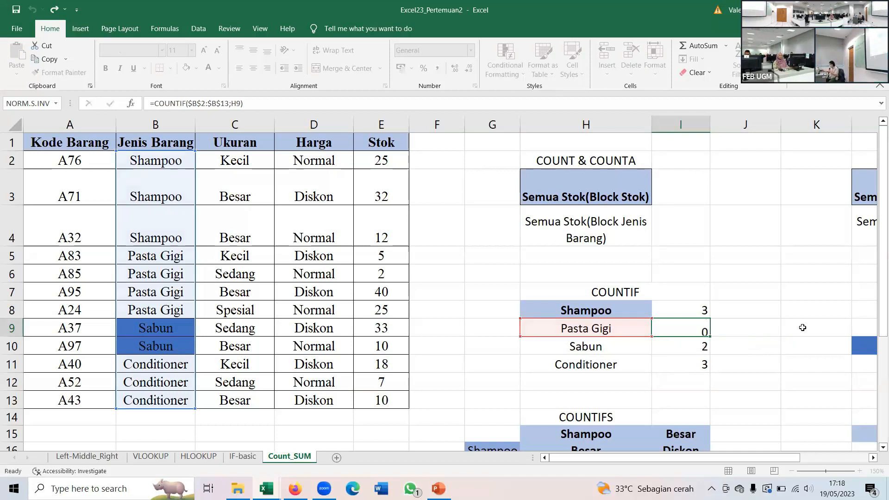
key("Down")
key("Down")
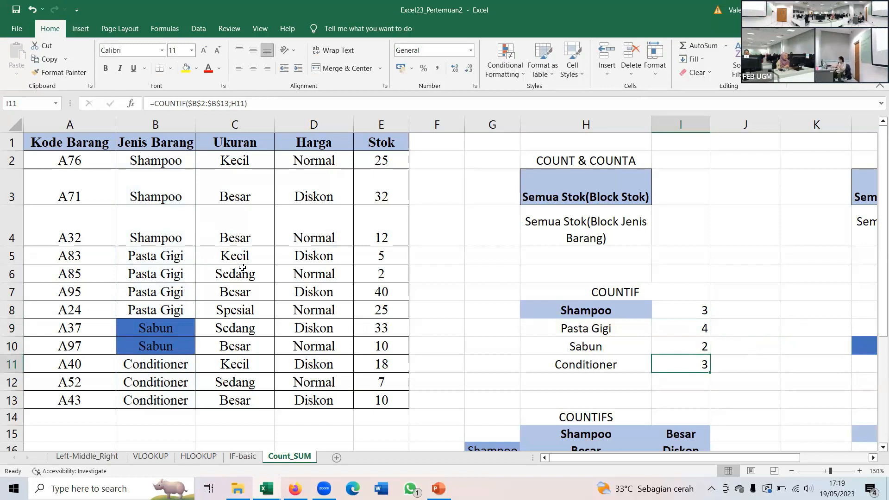
- Start a COUNTIFS formula in J15, beside the Shampoo and Besar criteria
key("Down")
key("Down")
key("Down")
key("Down")
key("Down")
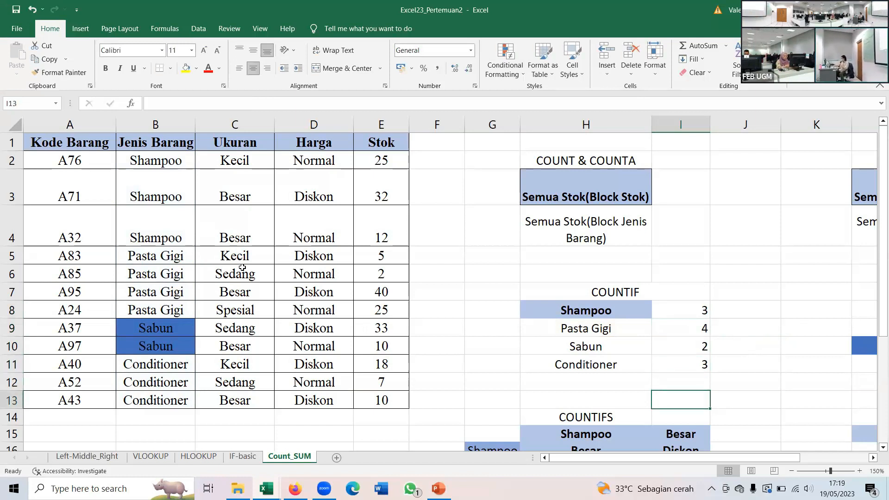
key("Down")
key("Up")
key("Up")
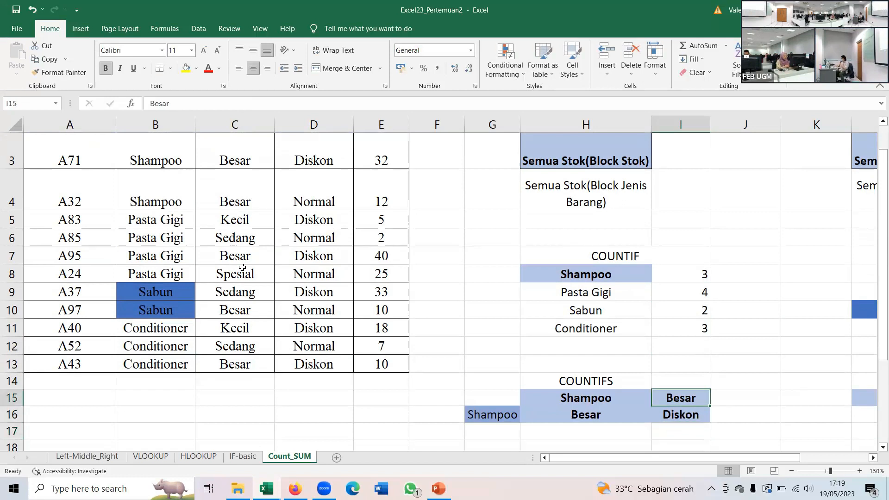
key("Right")
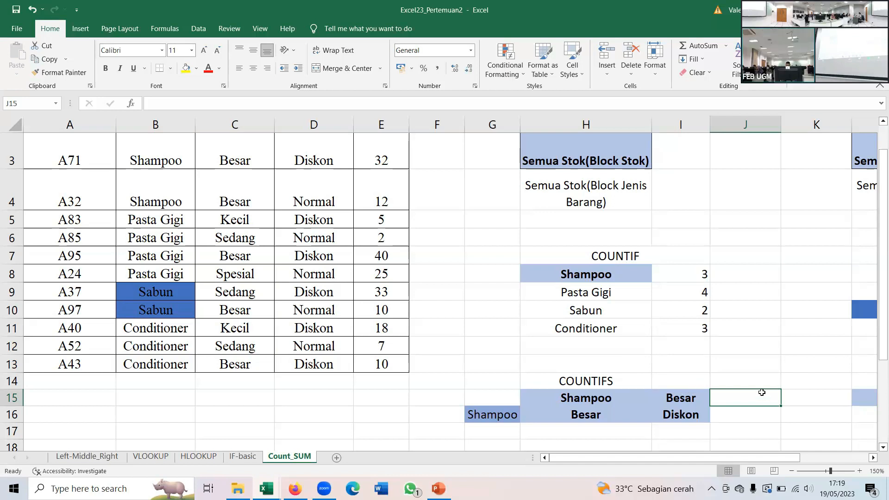
type("=CO")
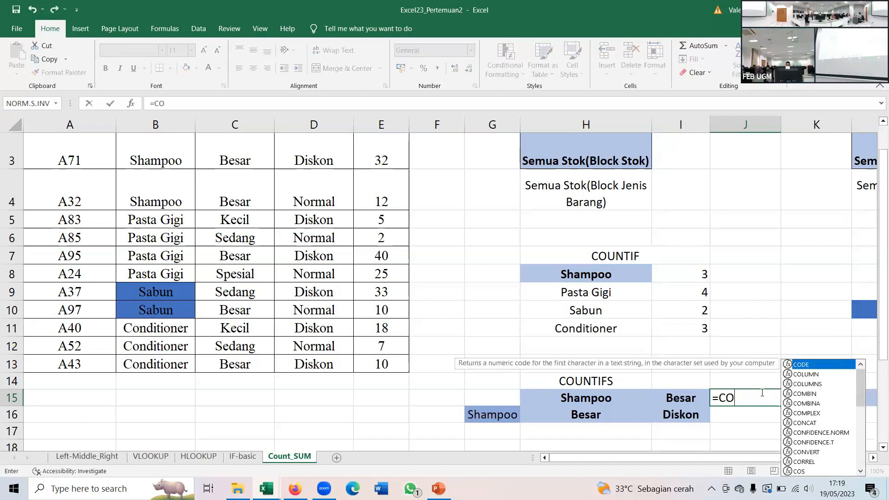
type("UNTIFS")
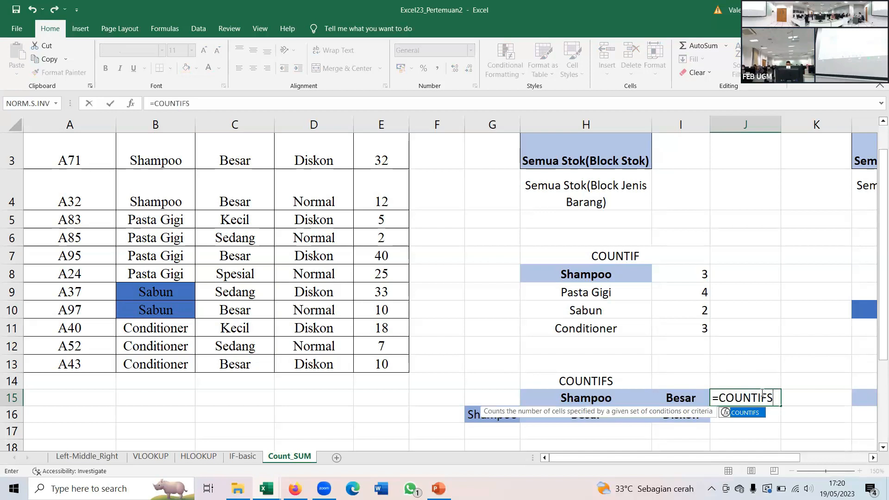
type("(")
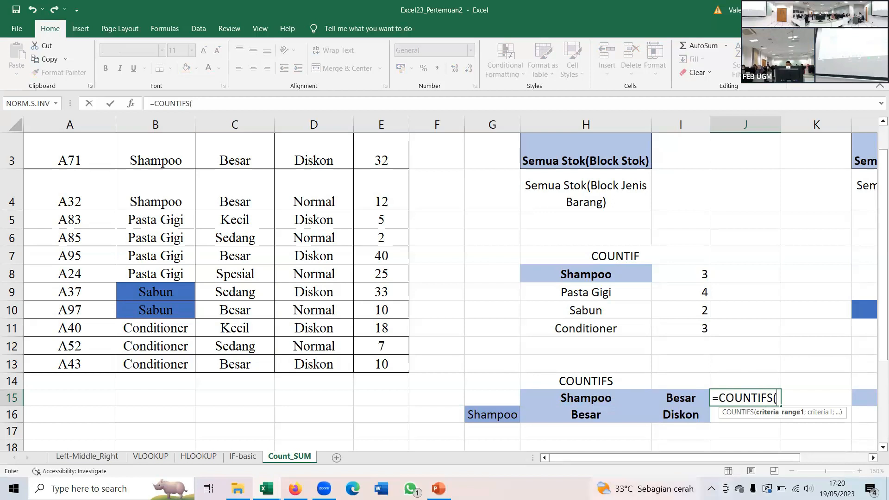
- Switch to PowerPoint to read the syntax on the COUNTIFS slide, and return to the Excel23_Pertemuan2 workbook
left_click(439, 489)
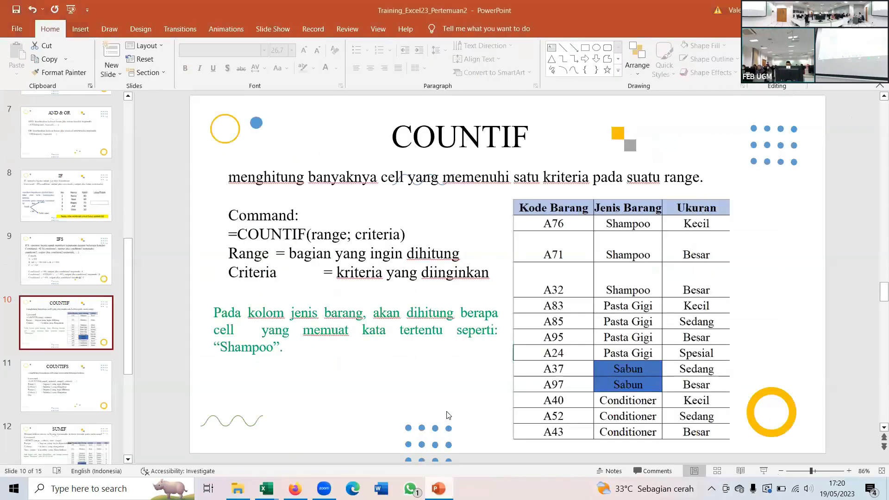
left_click(98, 369)
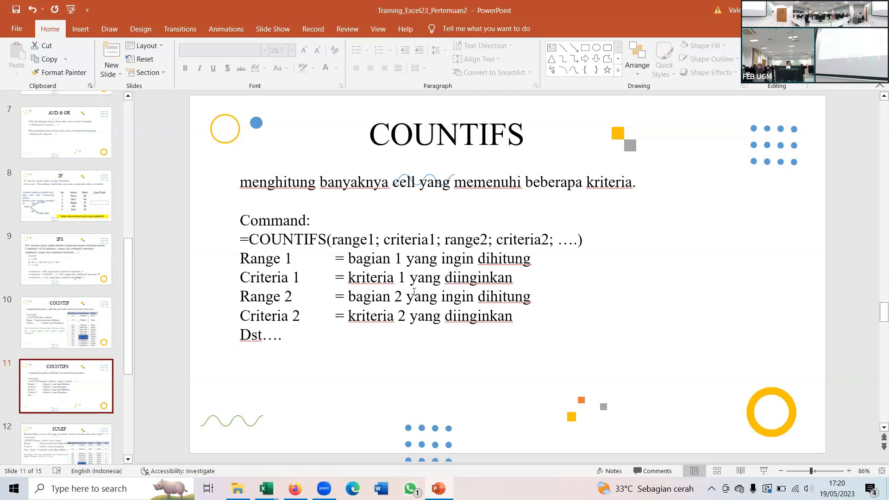
mouse_move(267, 489)
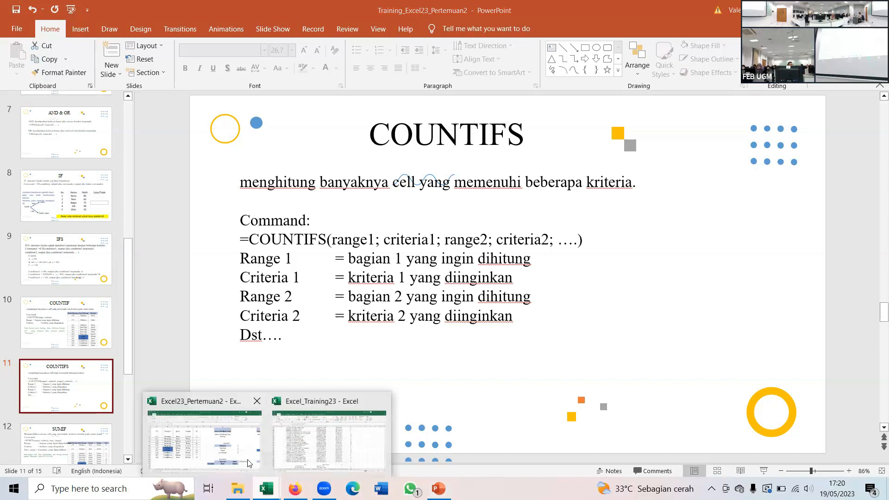
left_click(249, 451)
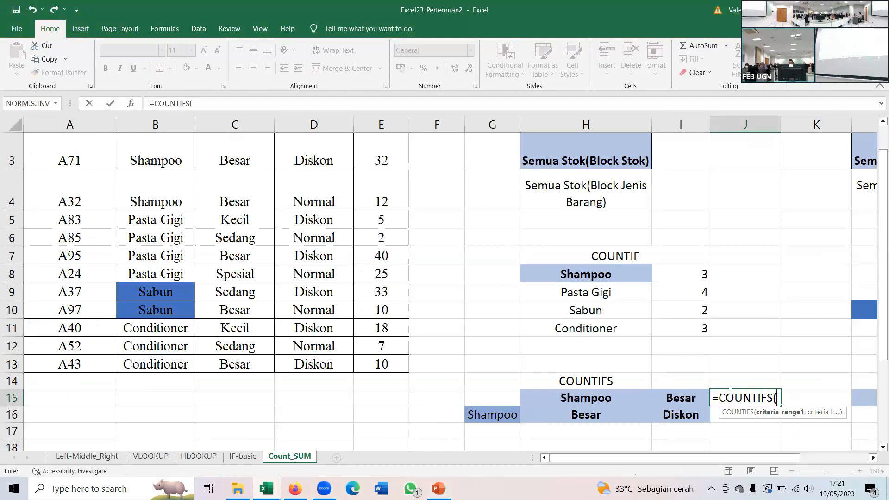
- Add the first COUNTIFS pair in J15: the Jenis Barang range B2:B13 with the Shampoo cell H15 as its criterion
scroll(297, 234, "up", 2)
left_click_drag(147, 167, 169, 402)
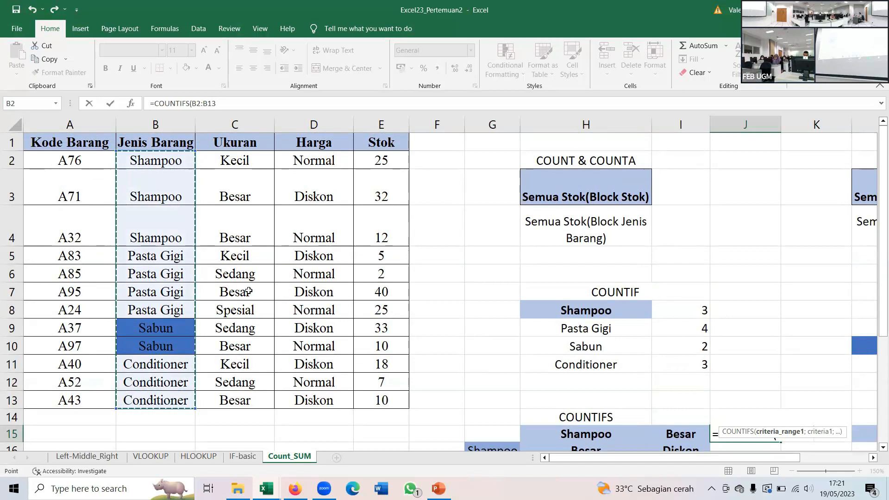
type(";")
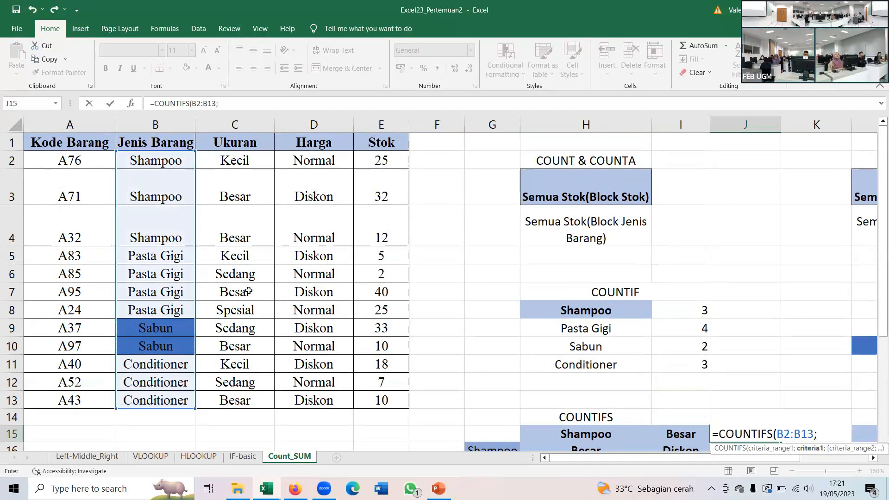
left_click(558, 430)
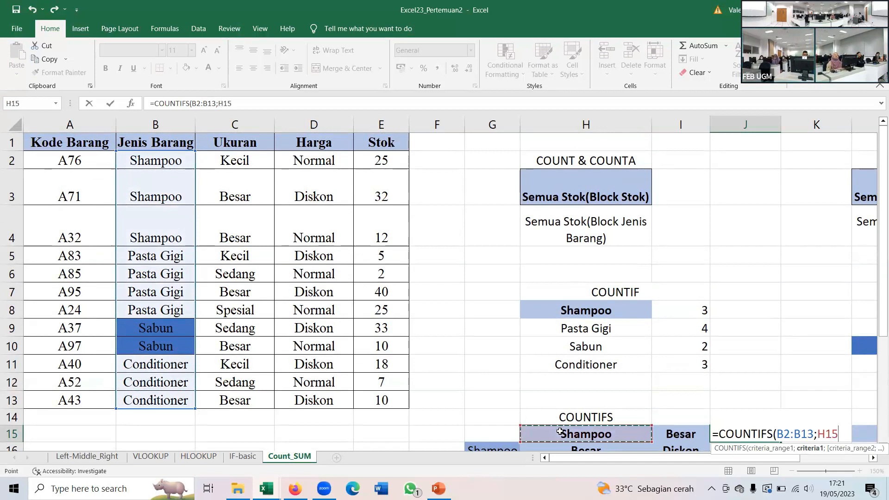
type(";")
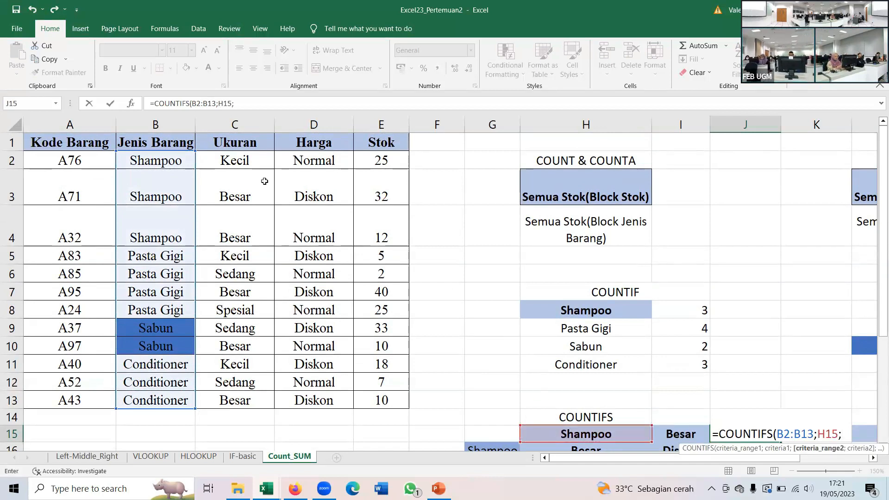
- Add the Ukuran range C2:C13 with the Besar cell I15 as second criterion and complete the COUNTIFS formula in J15
left_click_drag(234, 157, 235, 400)
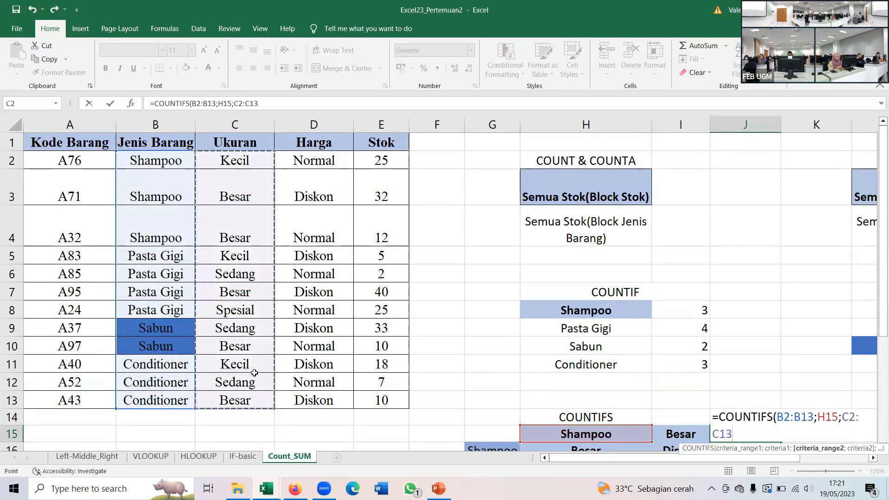
type(";")
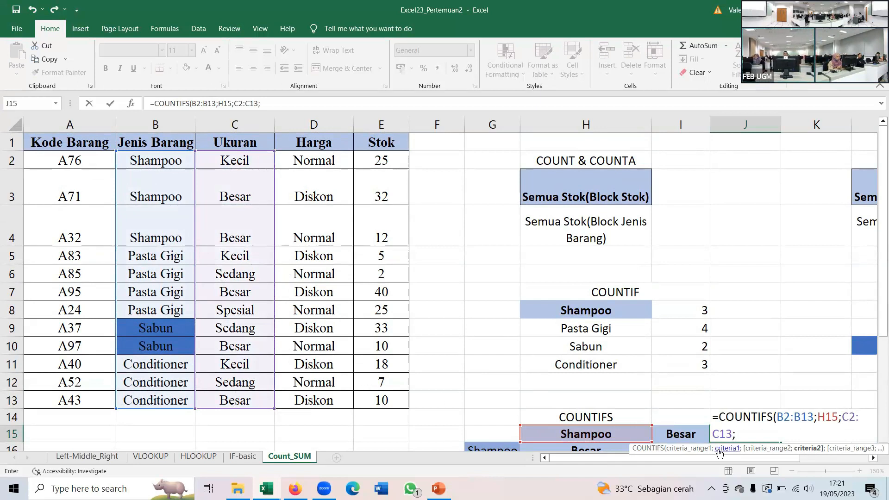
left_click(683, 435)
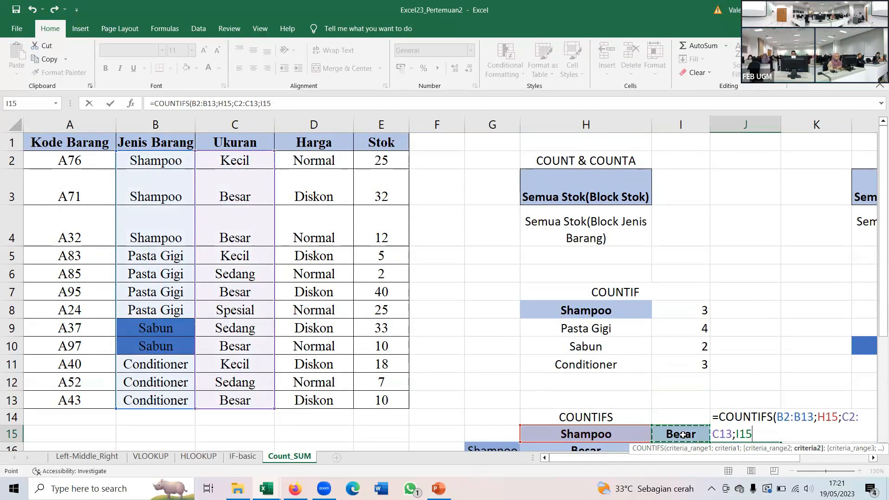
type(")")
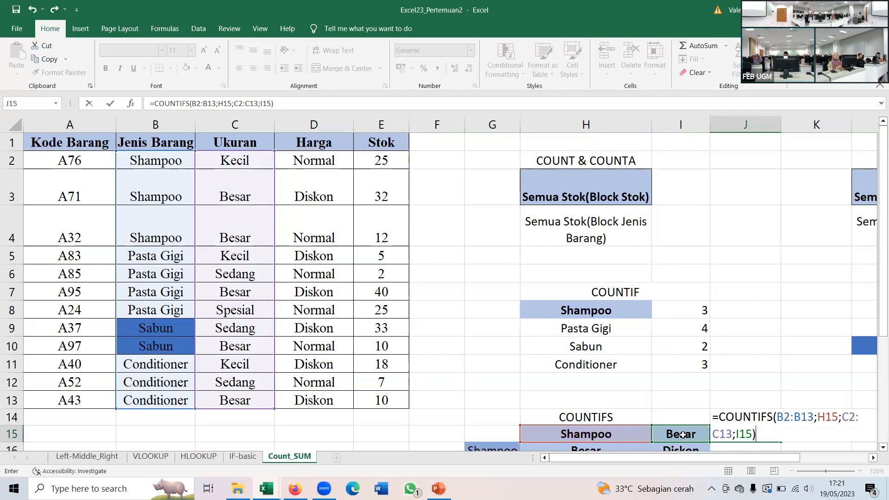
key("Return")
key("Up")
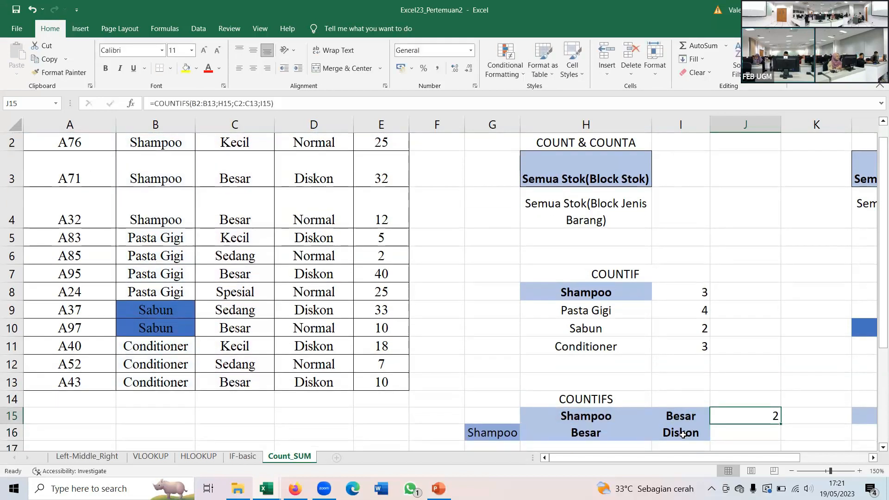
scroll(531, 400, "up", 1)
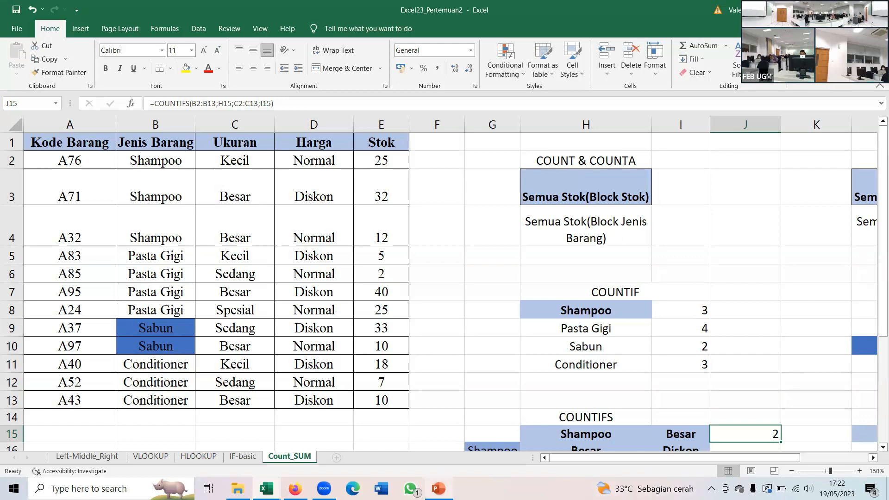
- Switch to PowerPoint and present the SUMIF slide full screen to read its syntax and example
left_click(438, 488)
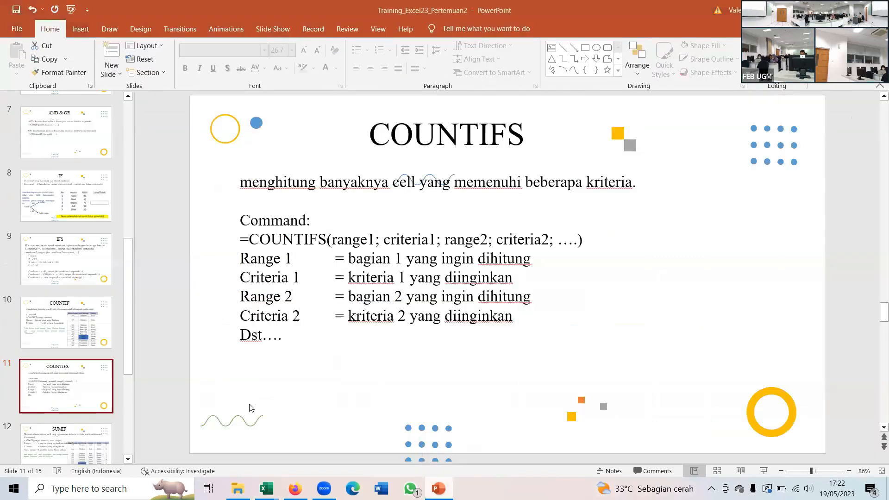
left_click(45, 459)
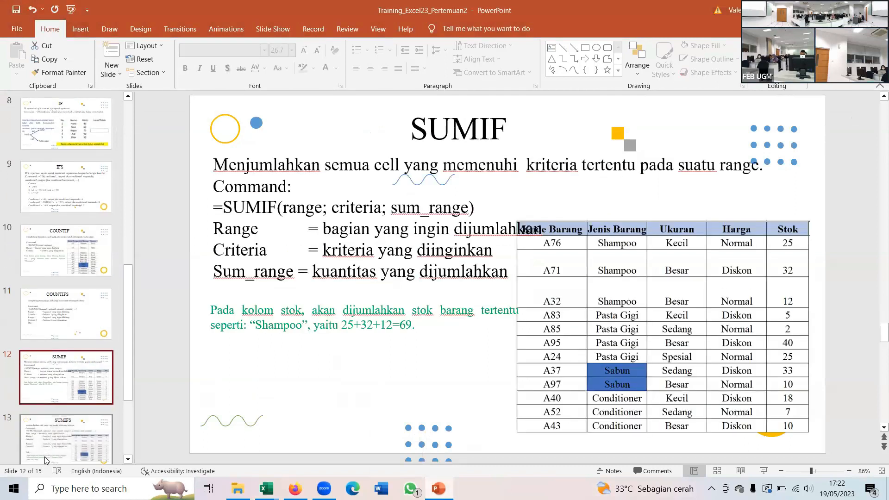
left_click(764, 471)
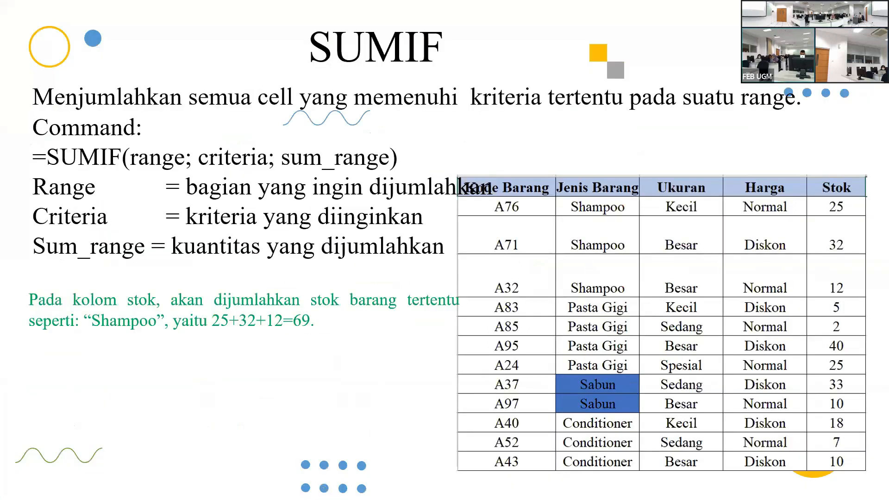
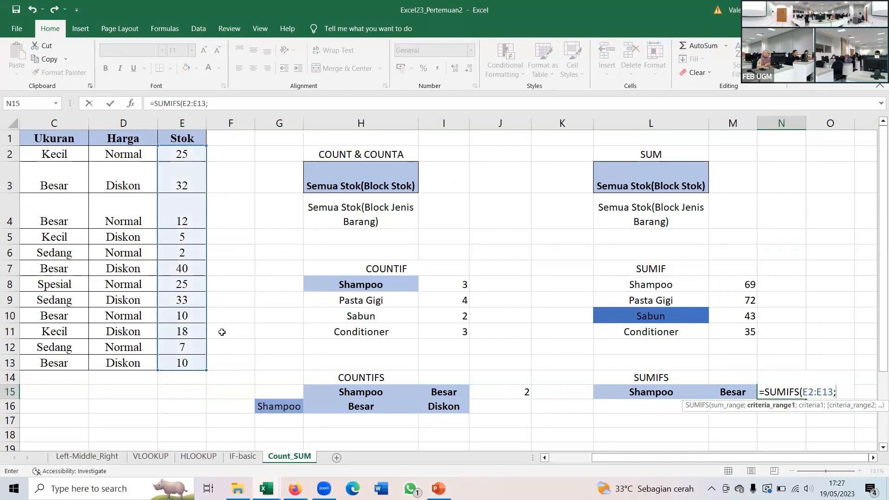
- Add the first SUMIFS pair in N15: the Jenis Barang range B2:B13 with the Shampoo cell L15 as its criterion
left_click(545, 457)
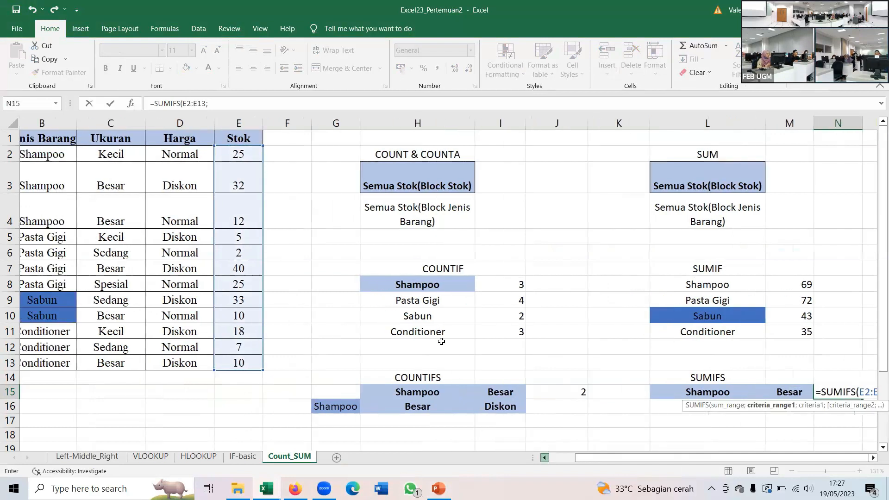
left_click_drag(63, 154, 64, 360)
type(";")
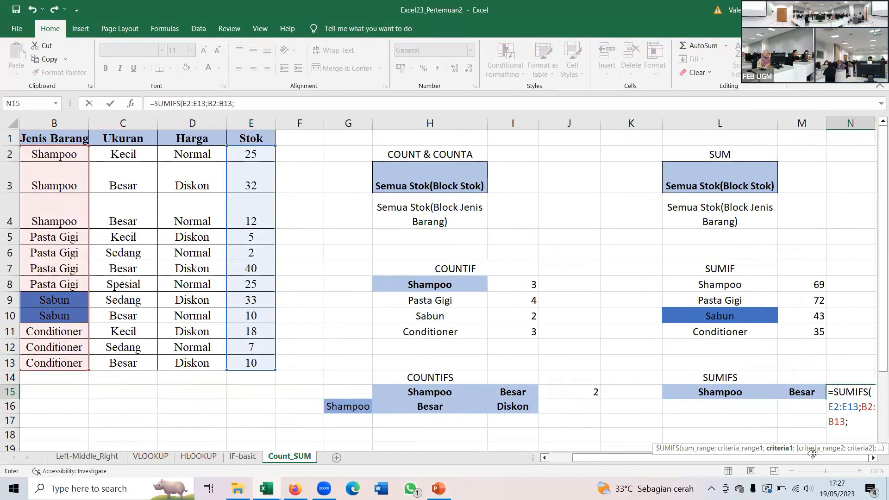
left_click(874, 458)
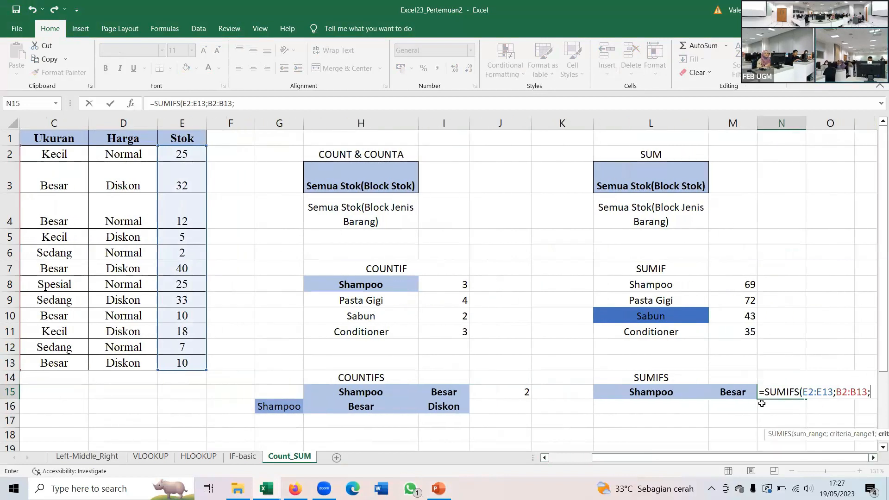
left_click(665, 394)
type(";")
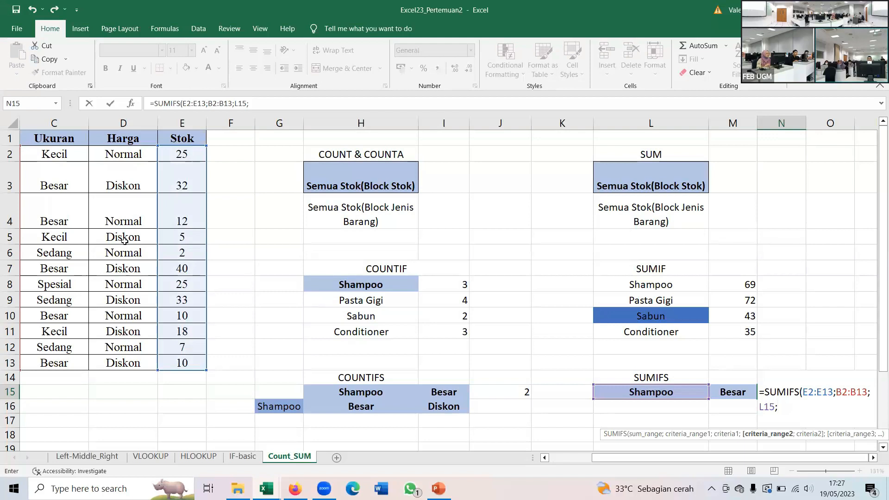
- Add the Ukuran range C2:C13 with the Besar cell M15 as second criterion and complete the SUMIFS formula in N15
left_click_drag(51, 151, 60, 366)
type(";")
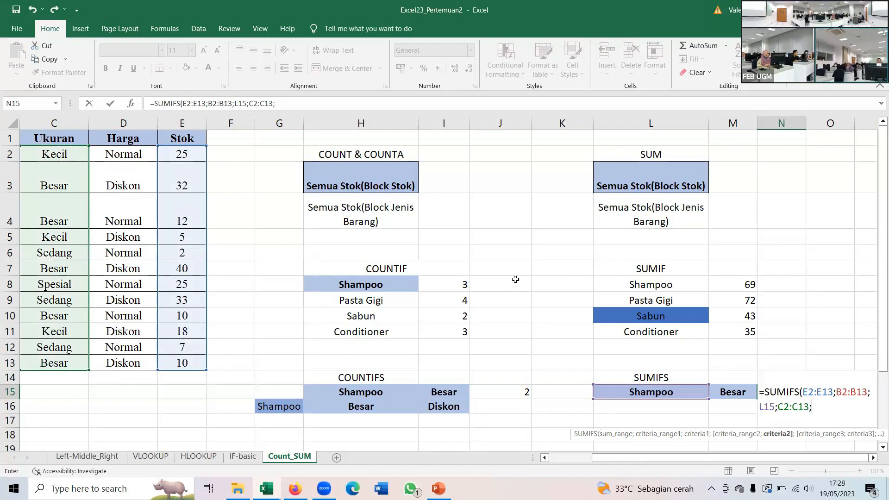
left_click(736, 395)
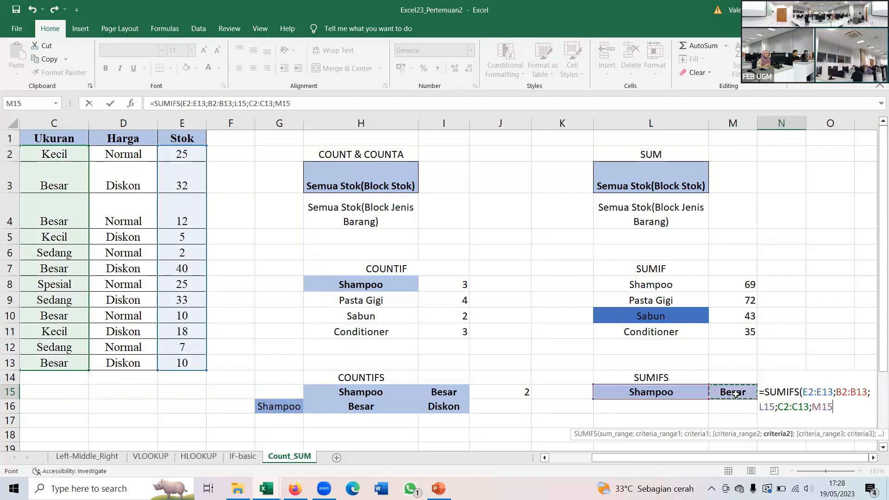
key("ctrl+Return")
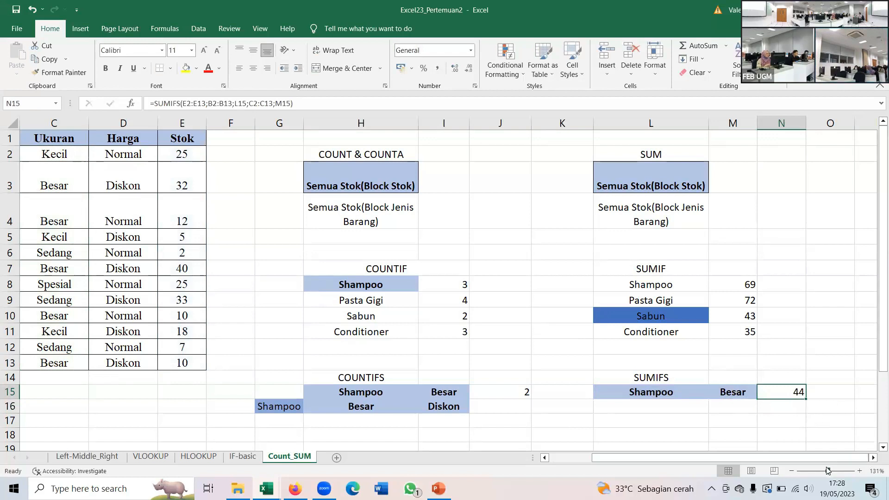
- Review the arguments and highlighted ranges of the SUMIFS formula in N15 with the whole stock table in view
left_click_drag(828, 471, 825, 471)
double_click(736, 336)
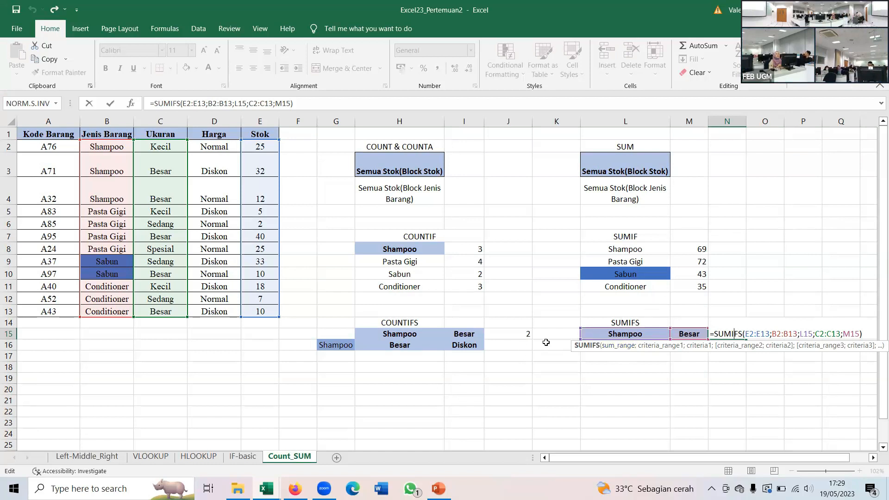
left_click(863, 334)
left_click(865, 335)
key("Return")
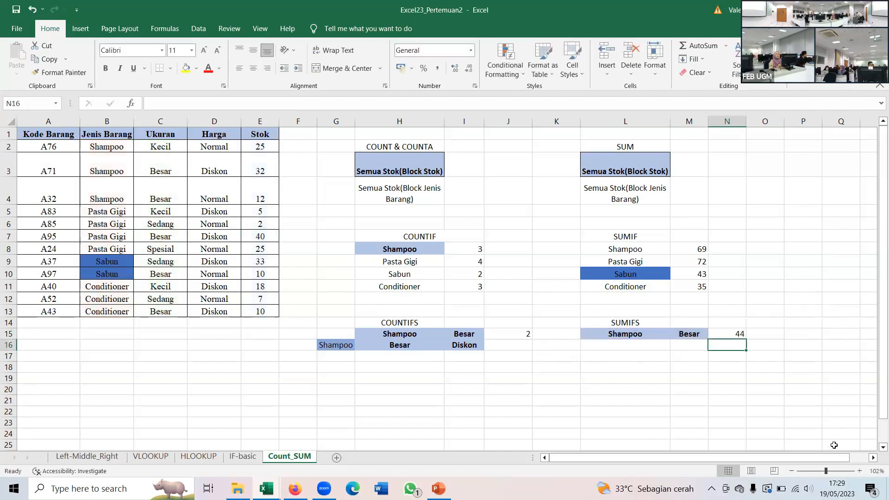
- Review the arguments of the COUNTIFS formula in J15 at an enlarged view
left_click(835, 470)
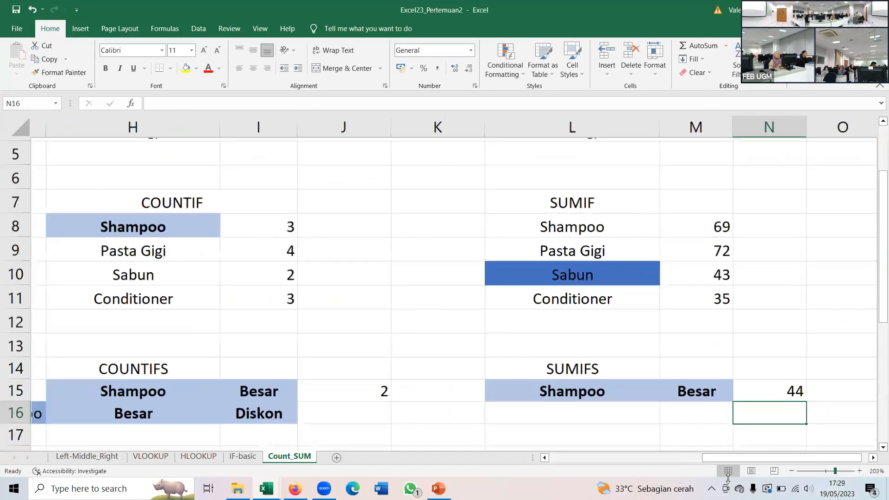
left_click(355, 393)
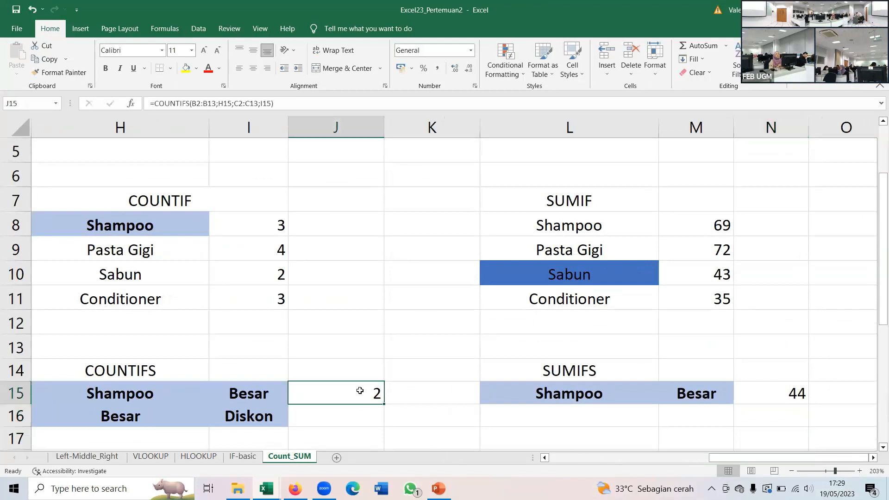
double_click(359, 391)
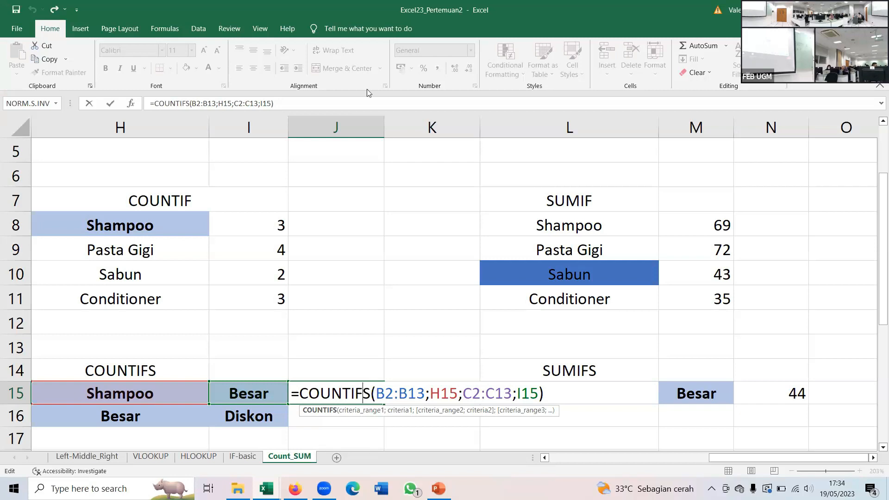
key("Return")
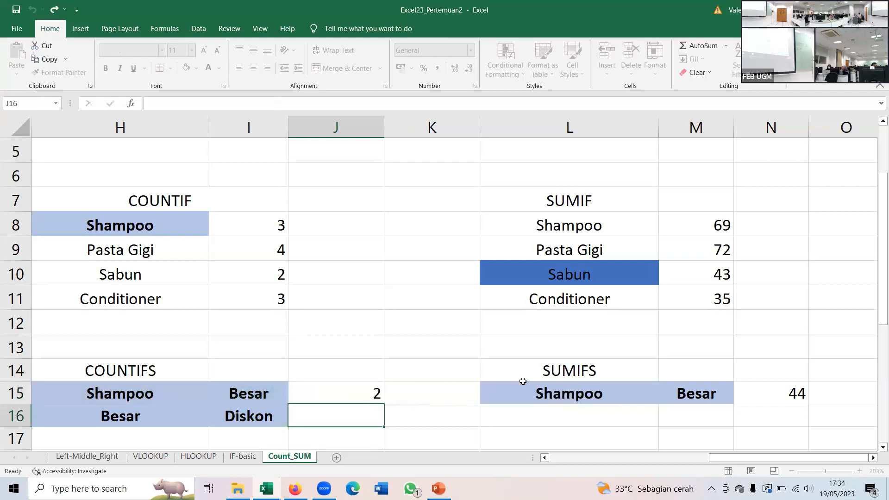
- Switch to File Explorer, open Tugas Week2_Excel Training23 from the Tugas23 folder, and look through its Tugas2 sheet
left_click(410, 488)
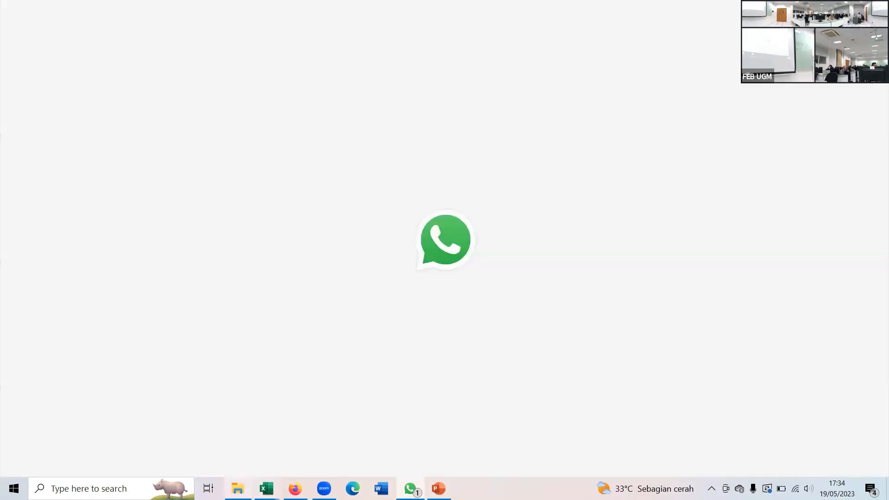
left_click(238, 489)
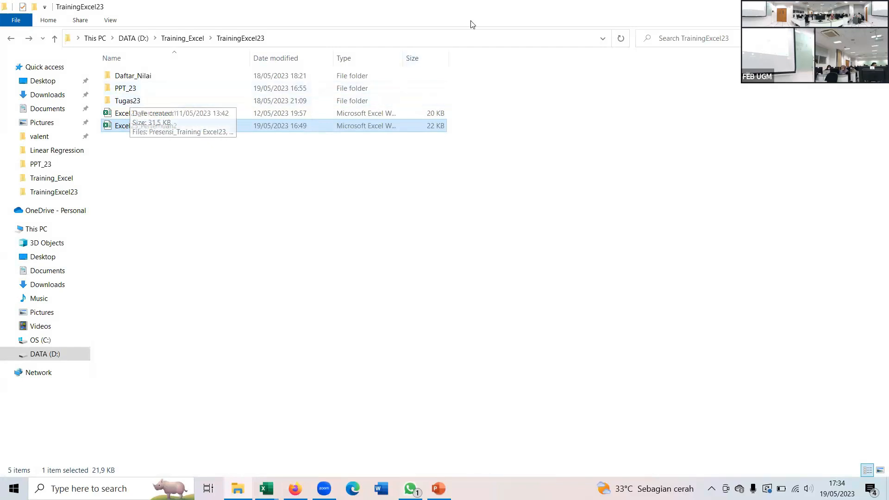
double_click(151, 101)
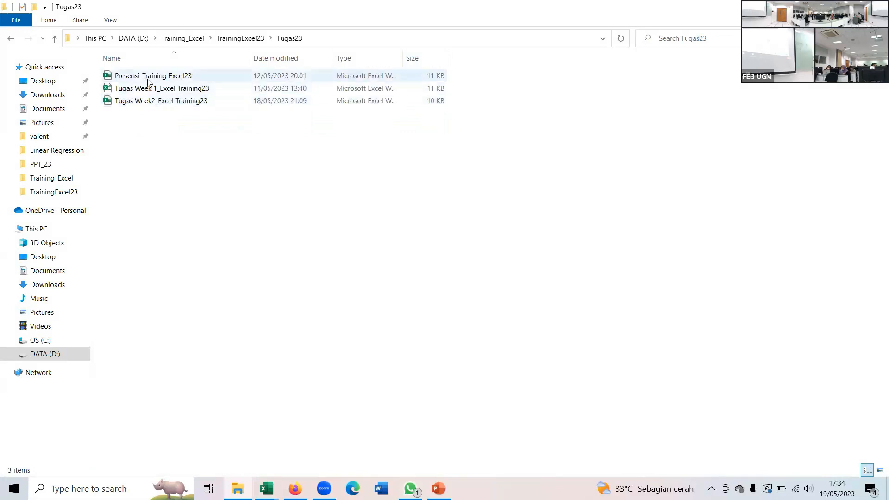
left_click(163, 101)
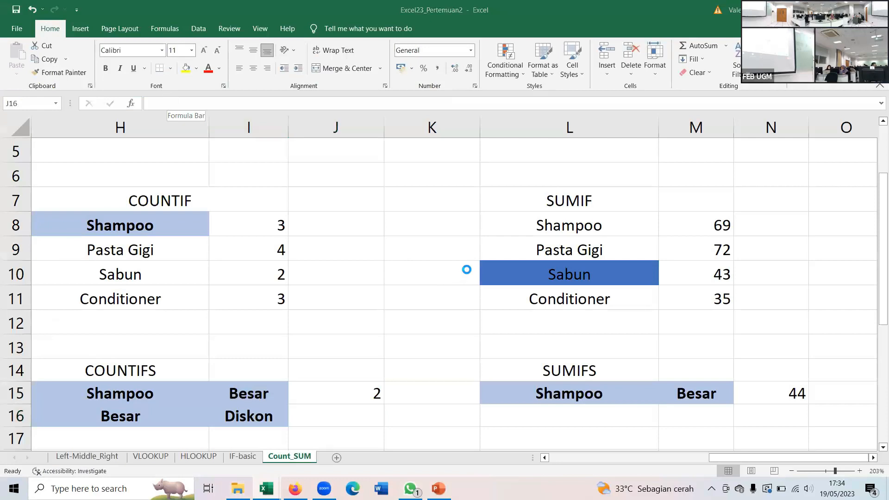
scroll(467, 269, "down", 3)
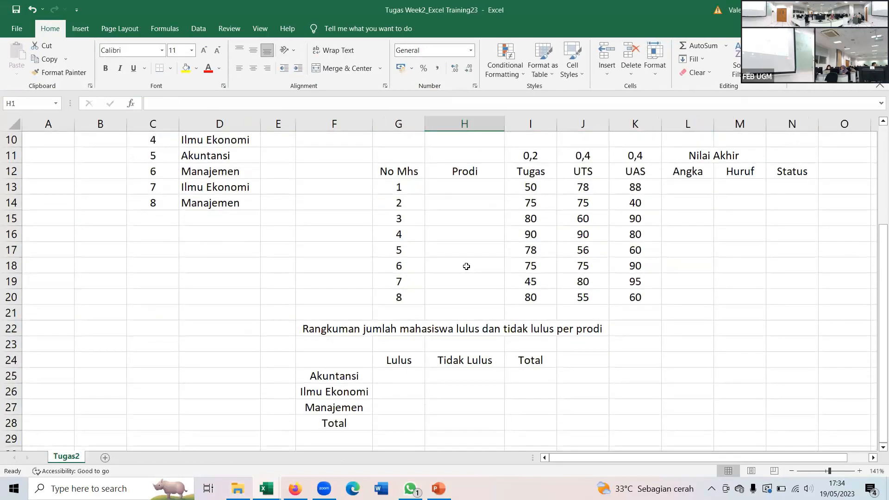
scroll(467, 266, "up", 2)
scroll(467, 266, "up", 2)
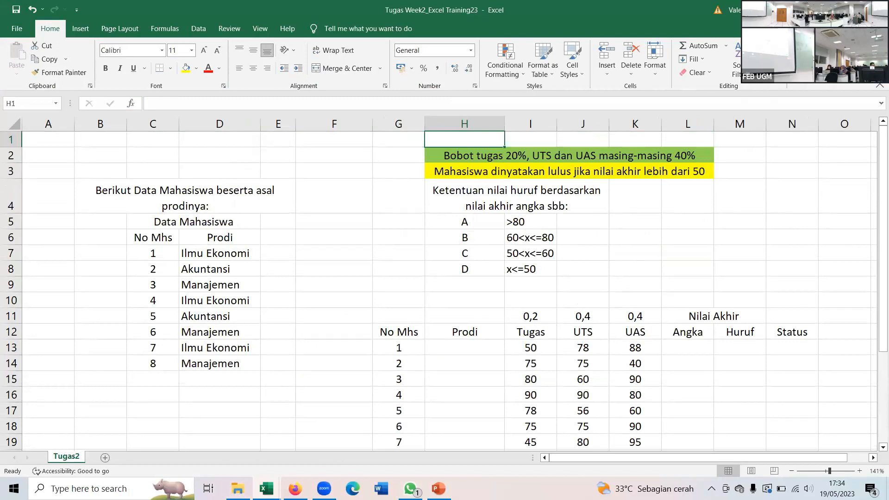
- Switch to WhatsApp, open the lab contact's chat, and attach Tugas Week2_Excel Training23.xlsx from the Tugas23 folder
left_click(823, 10)
left_click(411, 489)
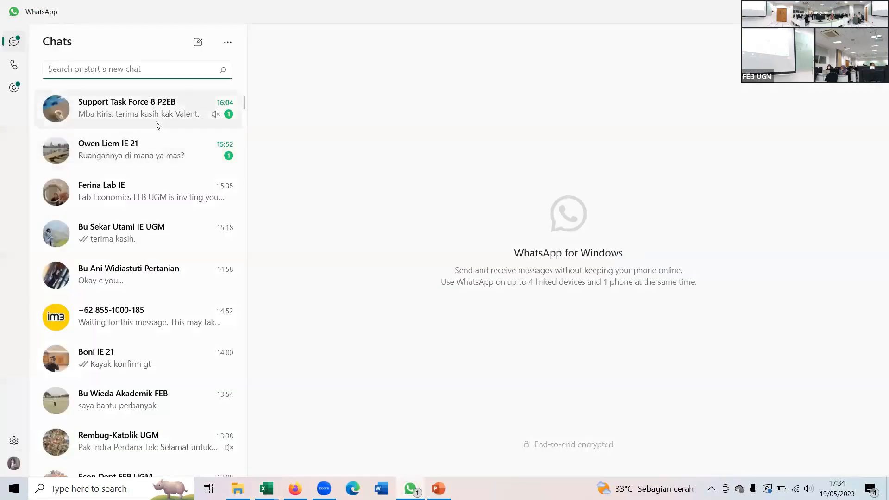
left_click(127, 186)
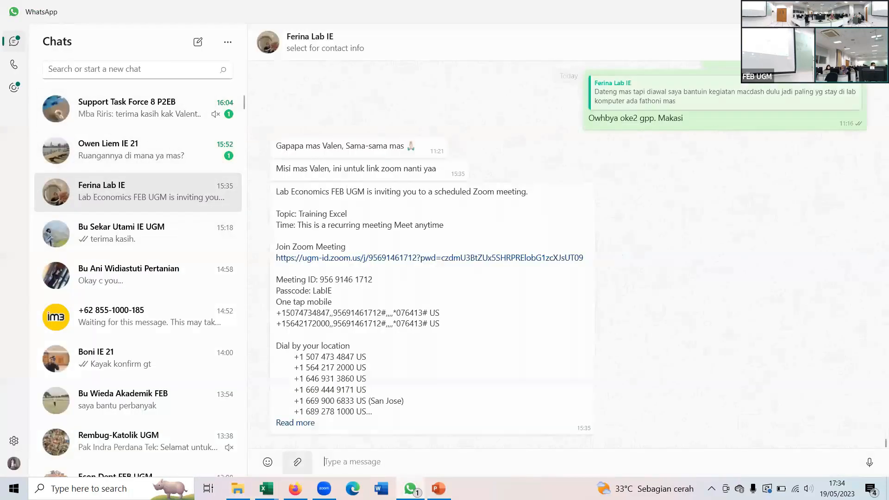
left_click(238, 489)
double_click(188, 101)
left_click_drag(453, 426, 482, 350)
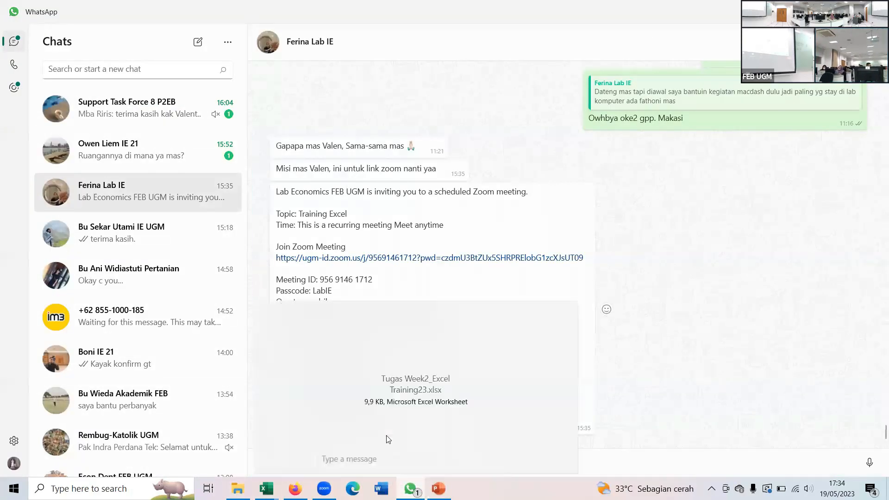
type("SOAL TU")
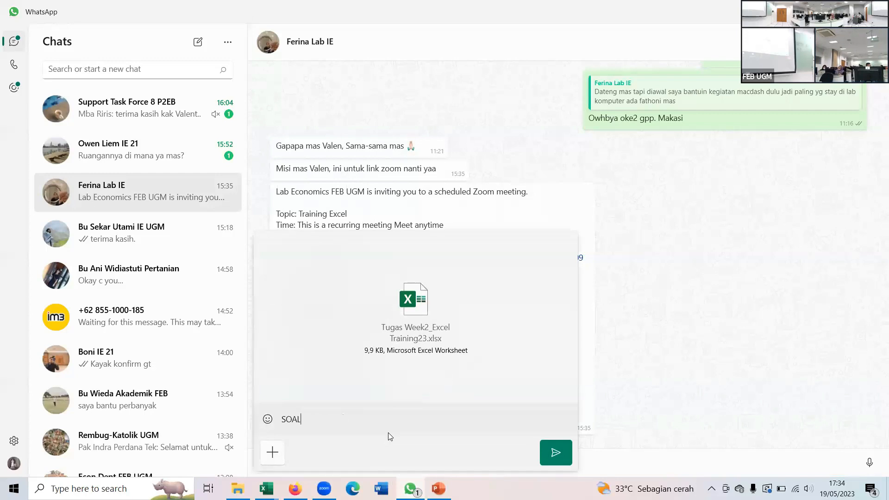
key("BackSpace")
key("BackSpace")
key("BackSpace")
key("BackSpace")
key("BackSpace")
key("BackSpace")
key("BackSpace")
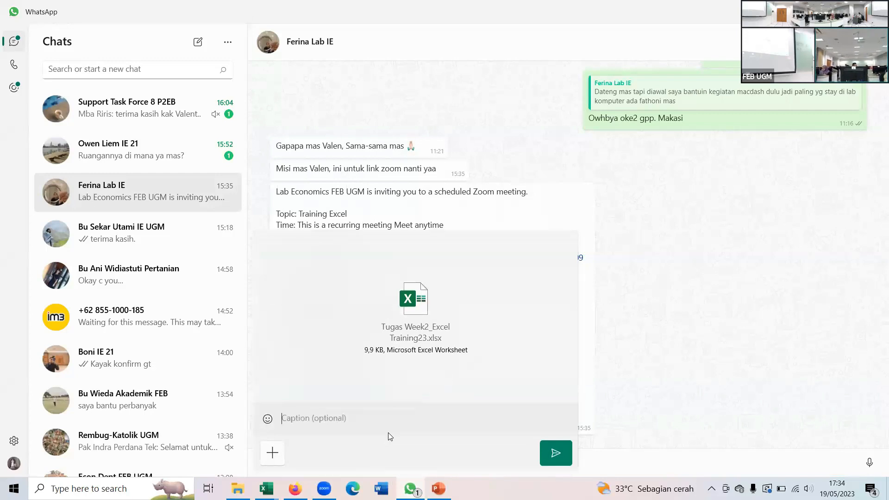
- Send the attached workbook with the caption "tgs2" and switch to the Training_Excel23_Pertemuan2 presentation in PowerPoint
type("tgs2")
key("Return")
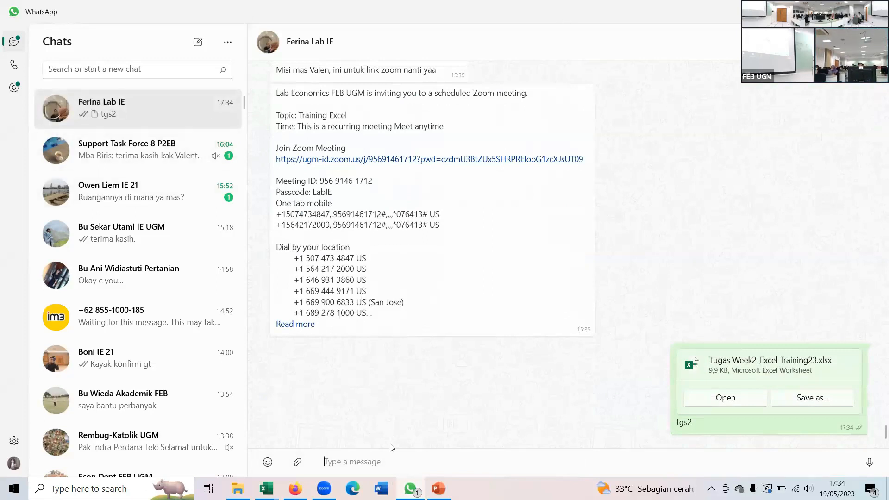
left_click(439, 489)
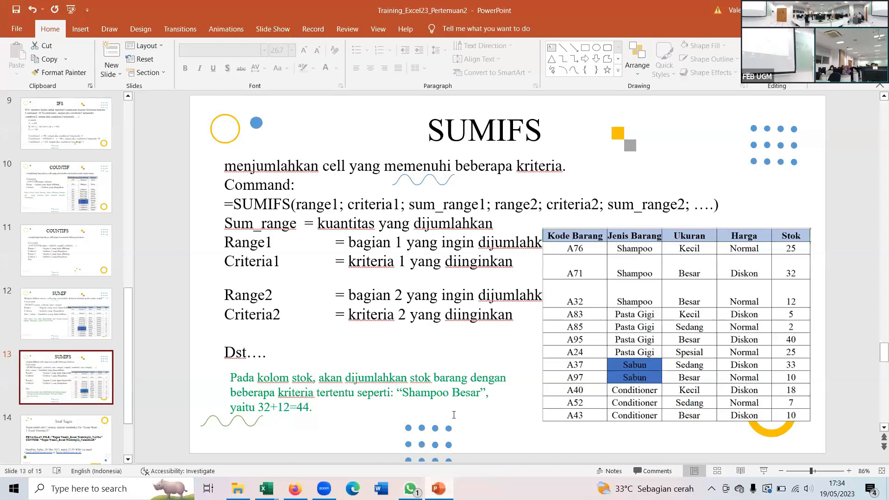